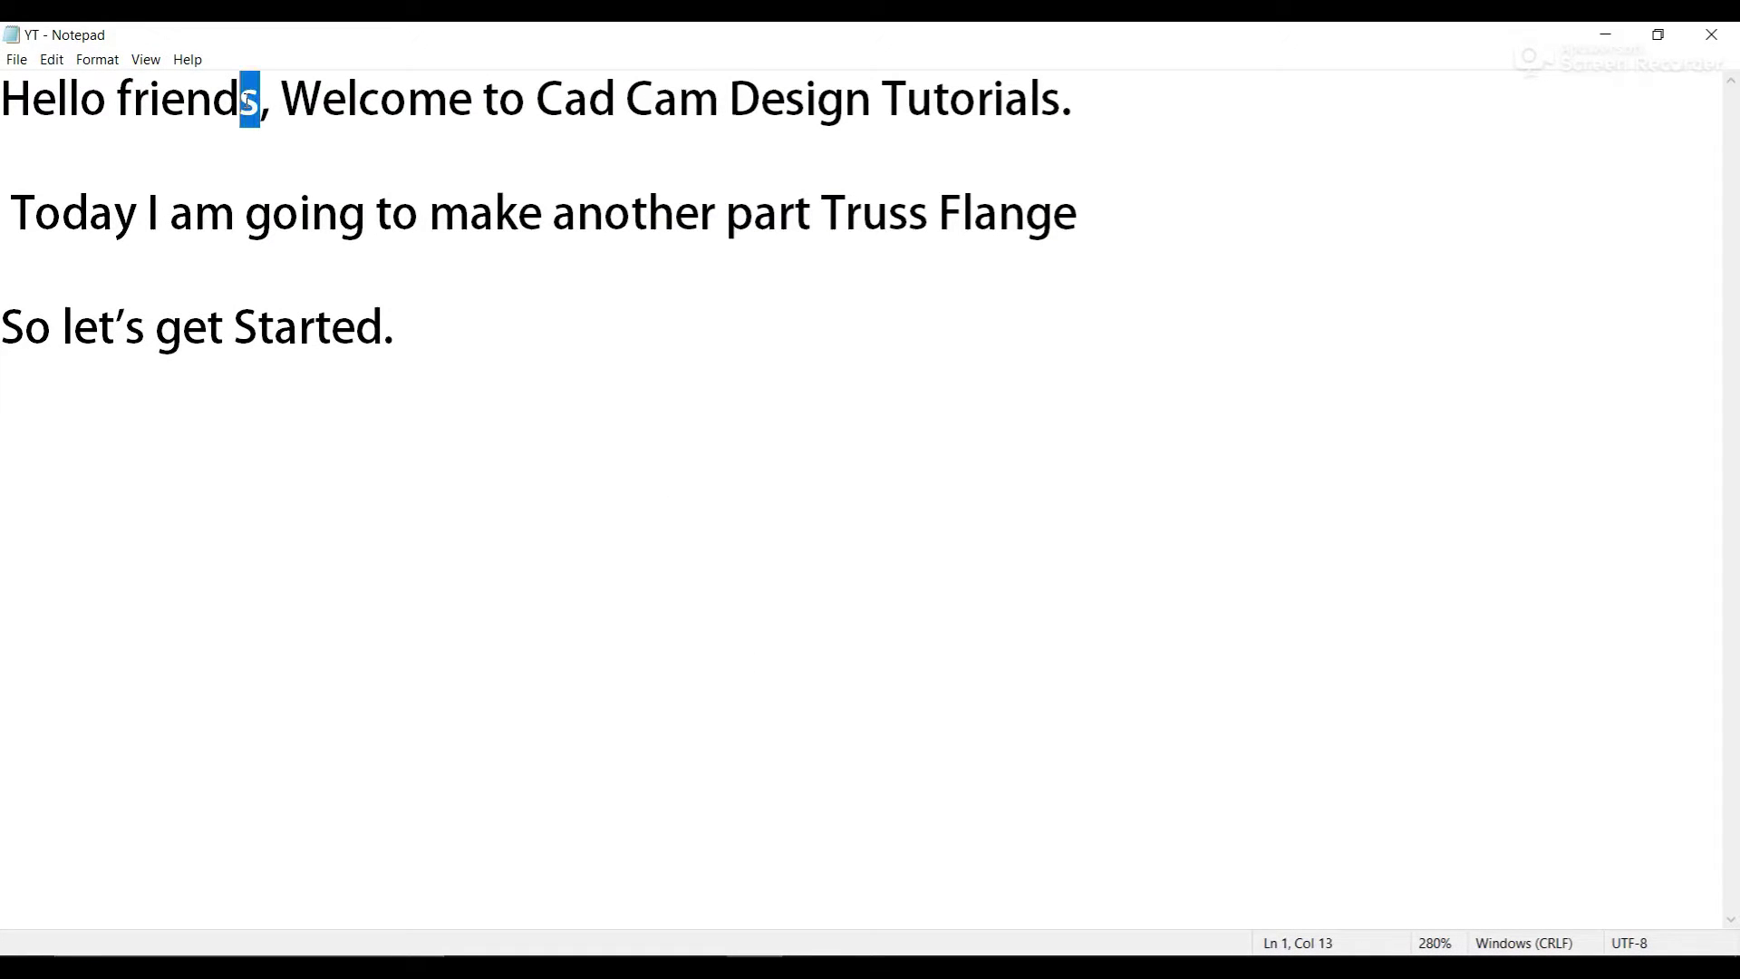
Step: Highlight key phrases in the Truss Flange intro notes, then minimize Notepad to reveal SOLIDWORKS
left_click_drag(248, 100, 116, 104)
left_click(141, 151)
mouse_move(533, 101)
left_mouse_down()
mouse_move(934, 118)
mouse_move(1030, 94)
mouse_move(1079, 144)
left_mouse_up()
left_click(1023, 182)
left_click_drag(822, 214, 1077, 224)
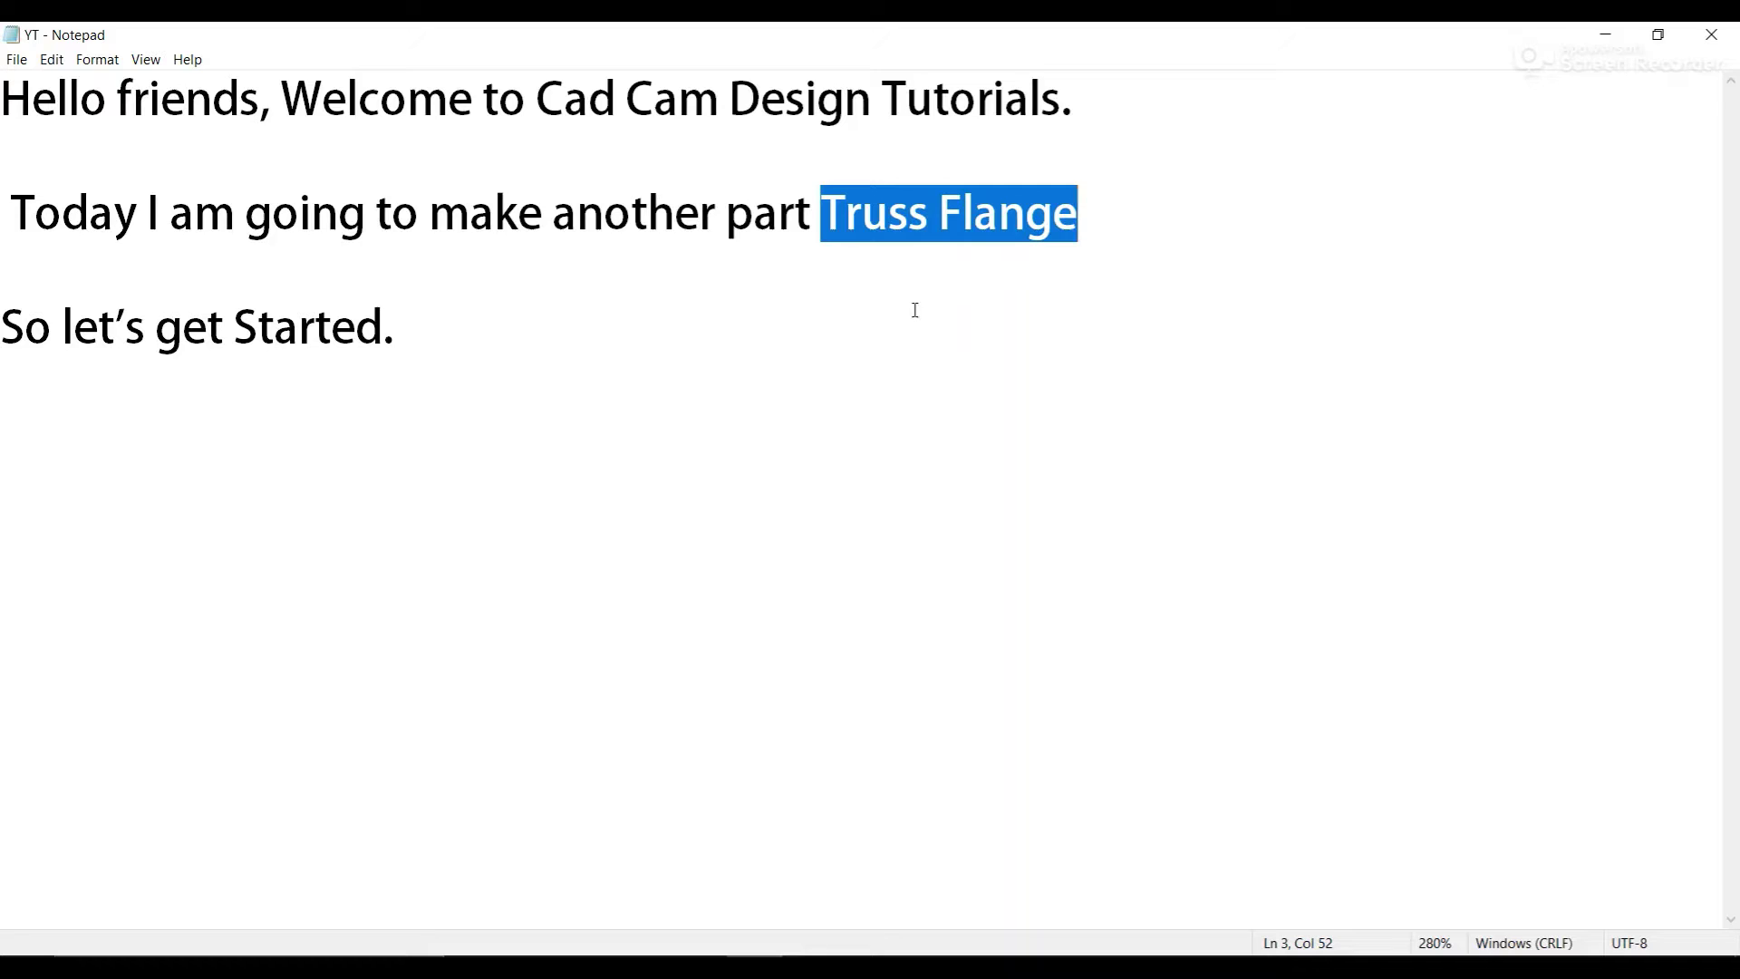
left_click(758, 334)
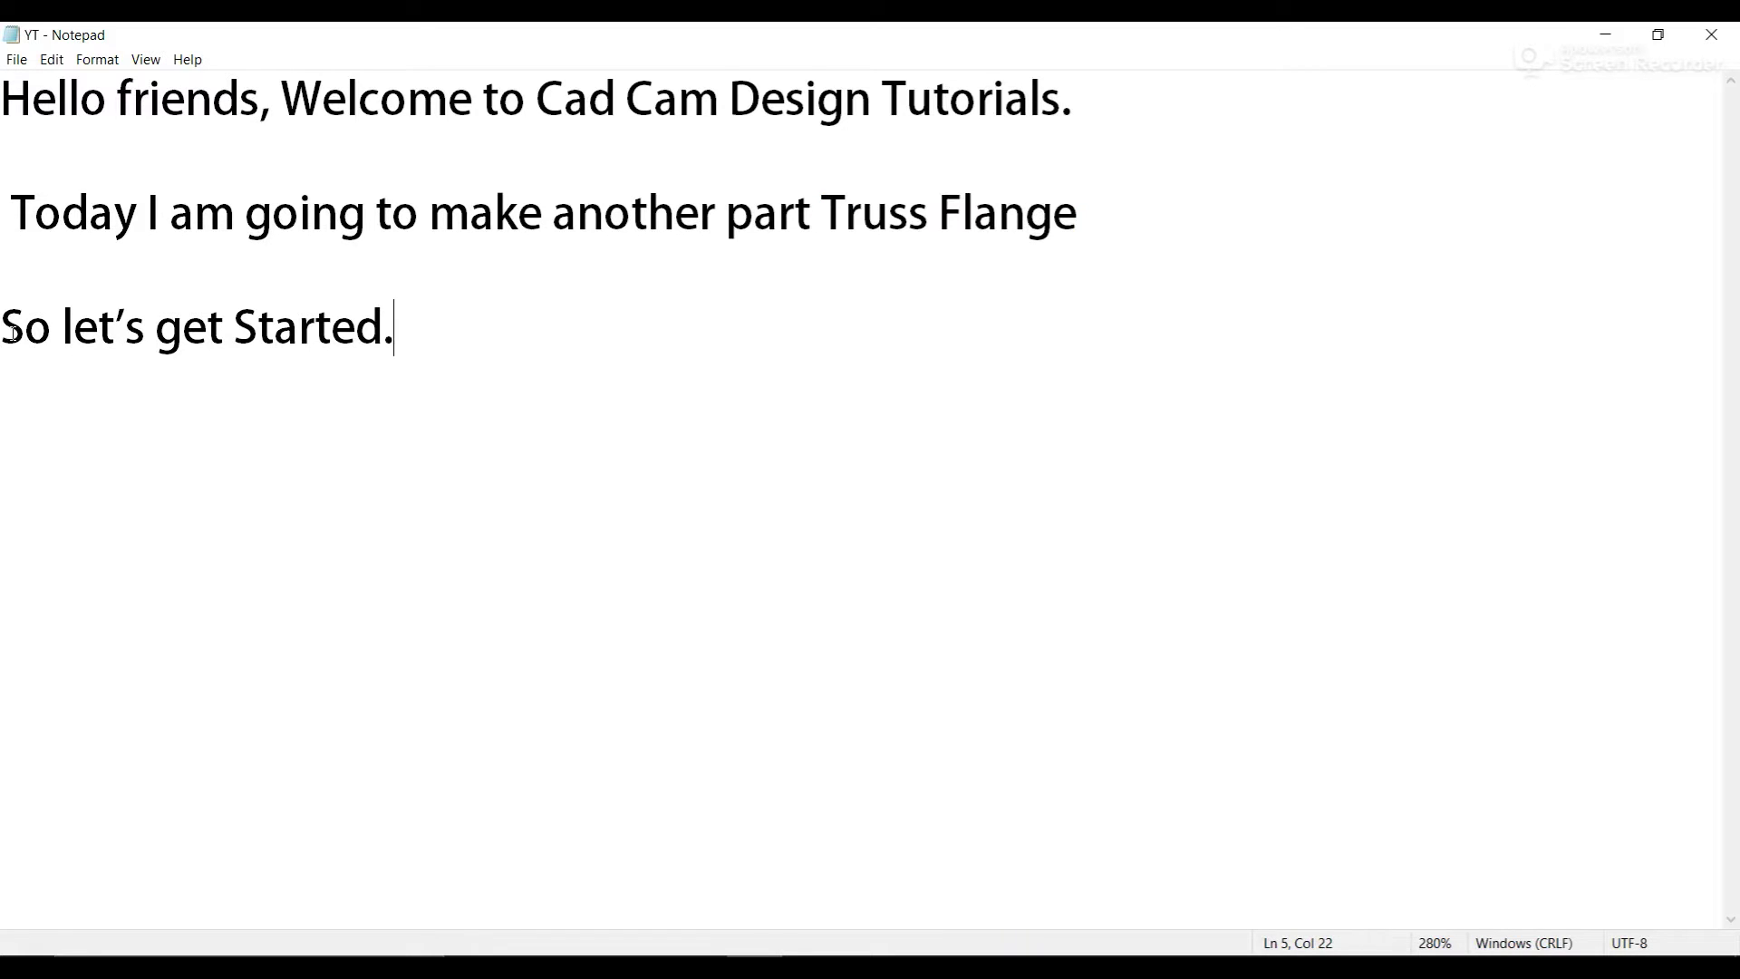
left_click_drag(13, 333, 400, 357)
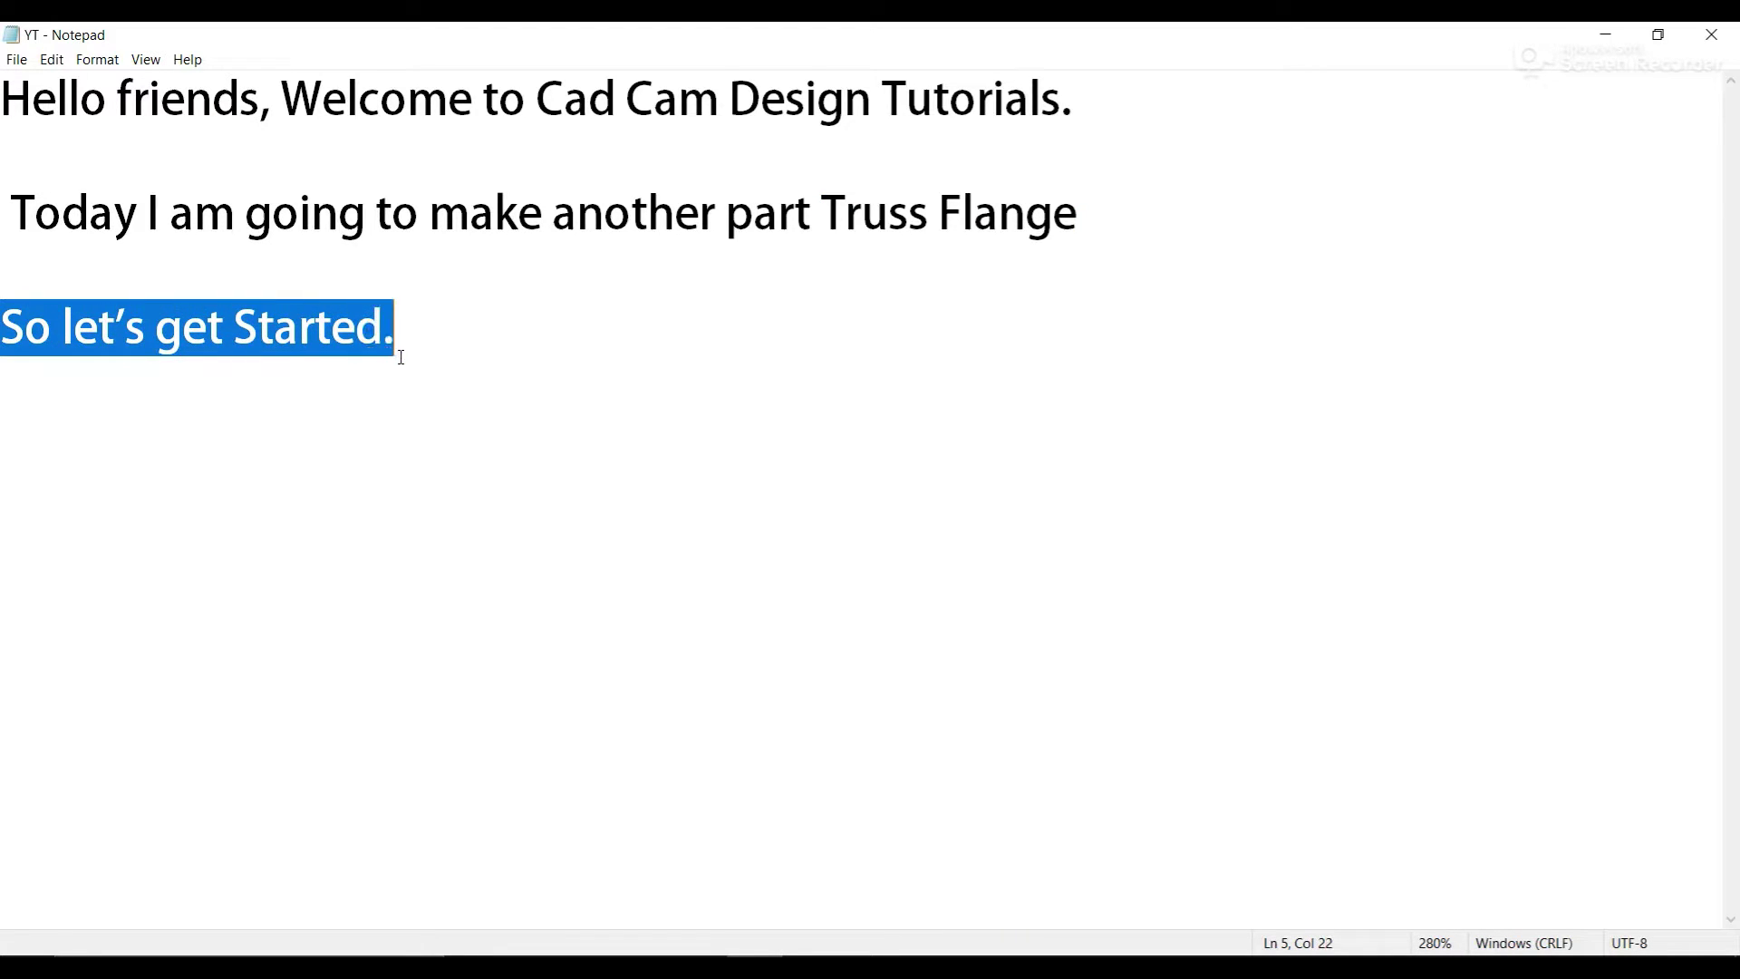
left_click(483, 473)
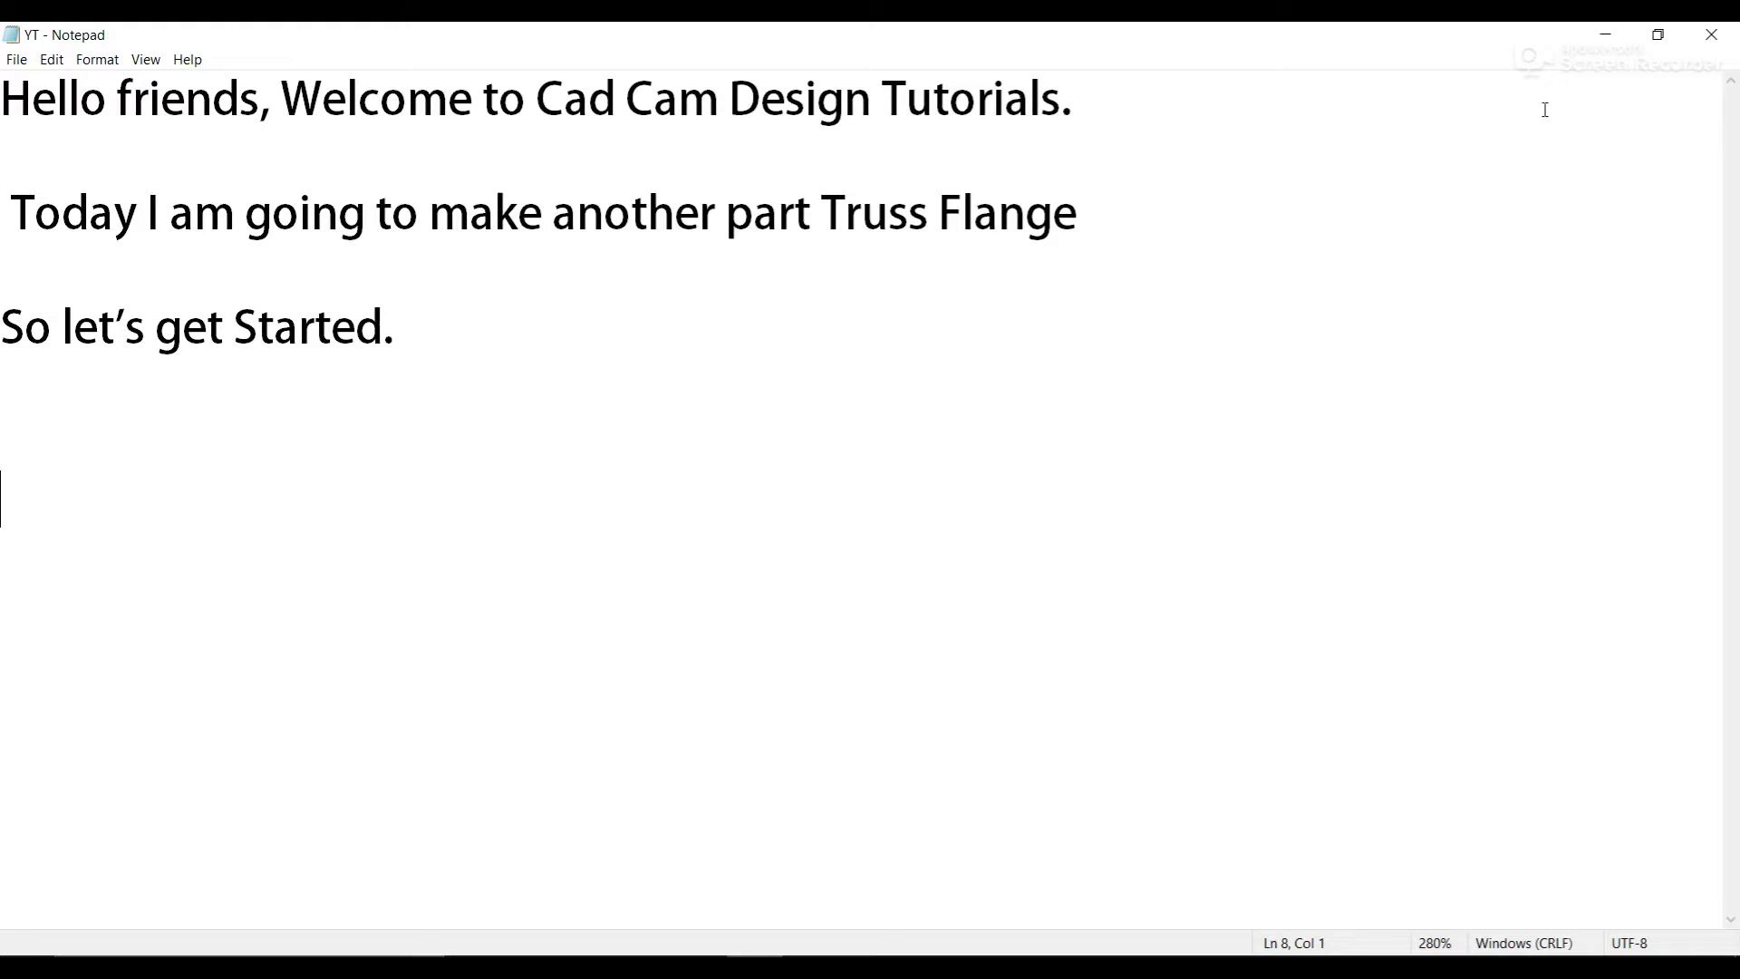
left_click(1604, 35)
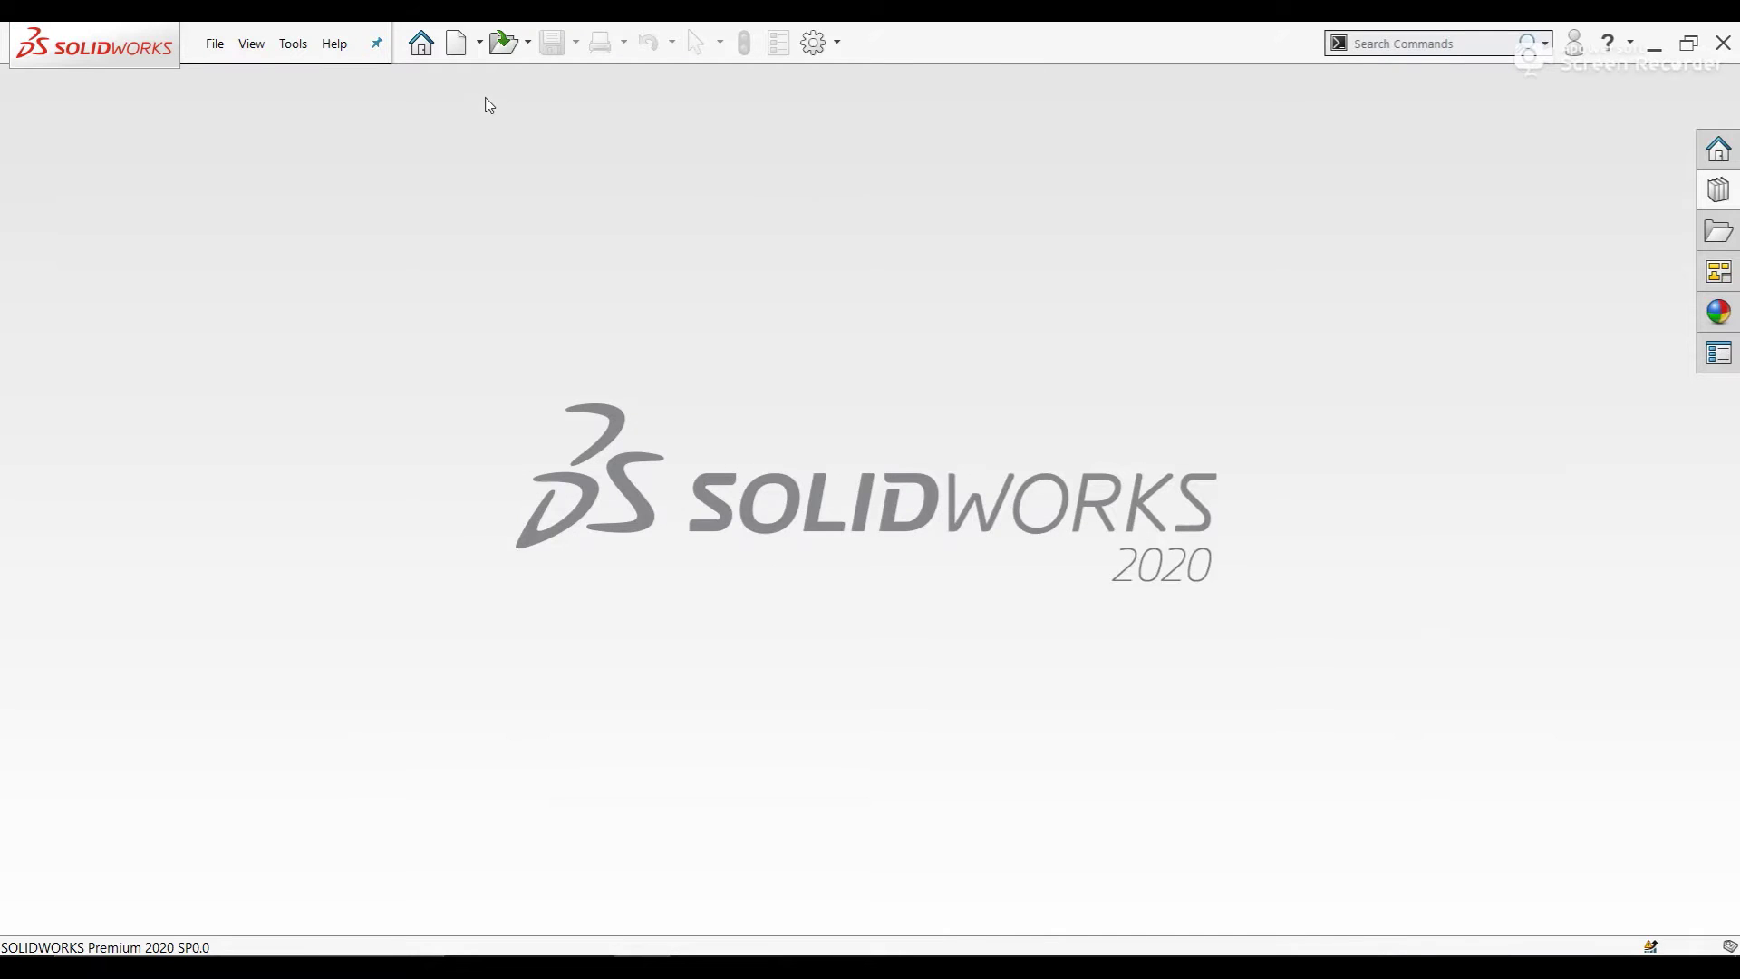
Step: Create a new part document and switch its units from IPS to MMGS
left_click(458, 43)
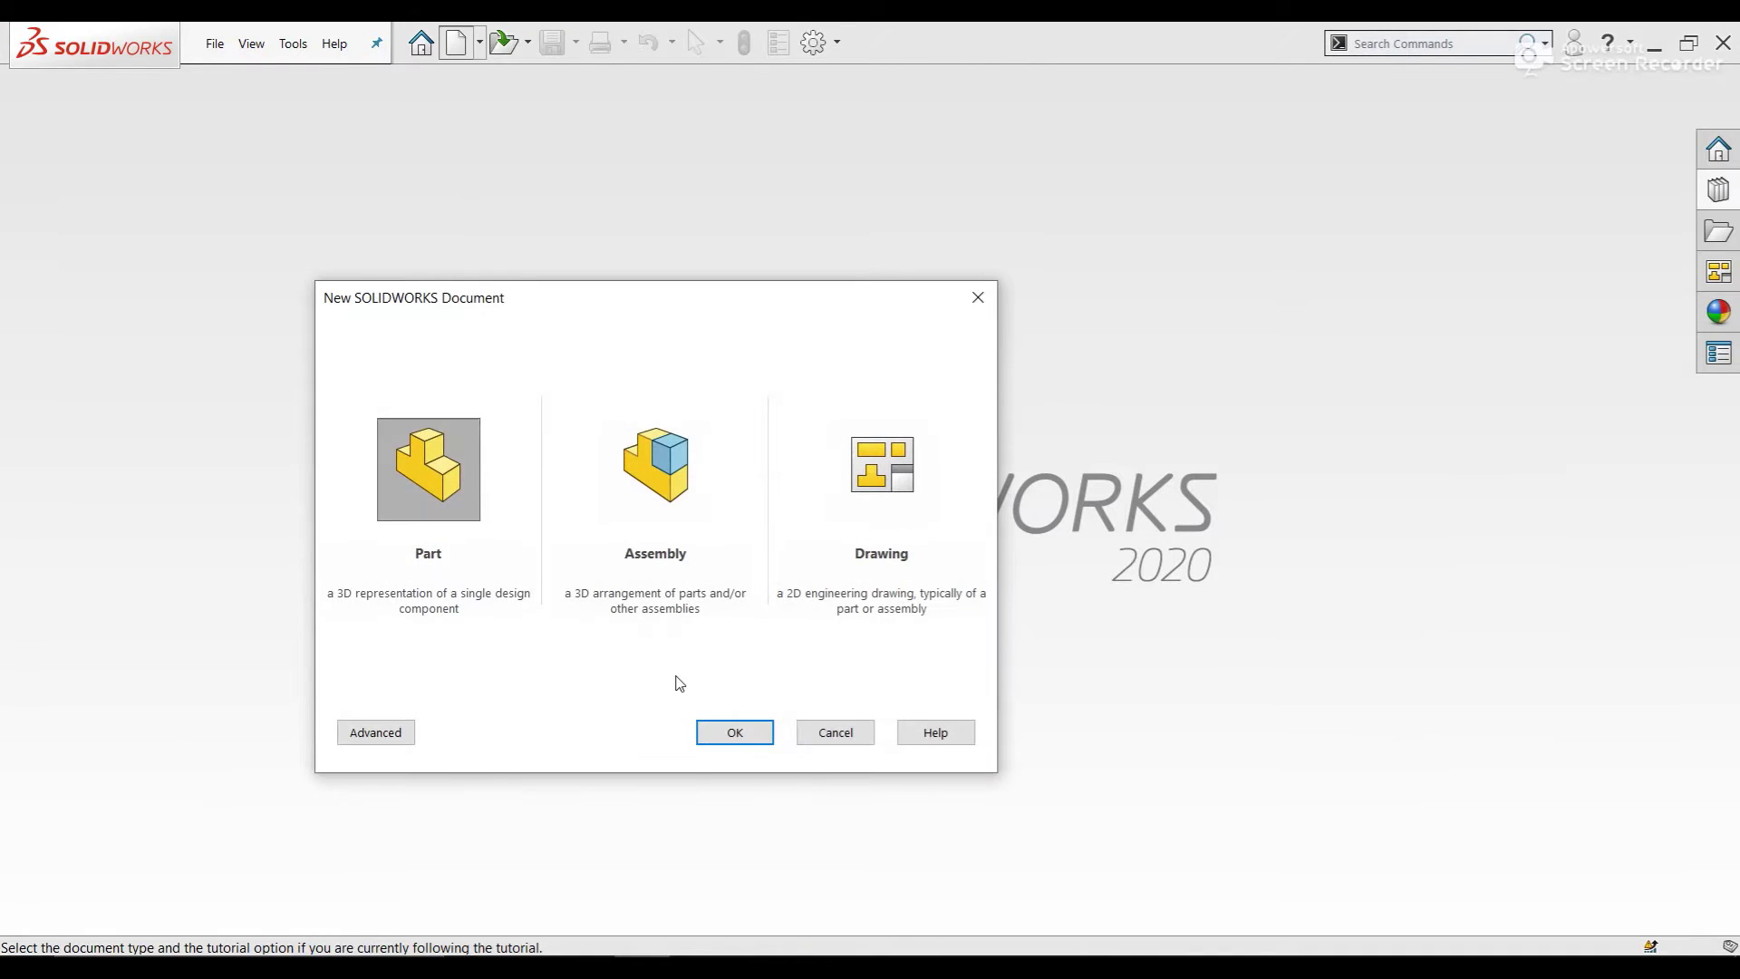
left_click(733, 733)
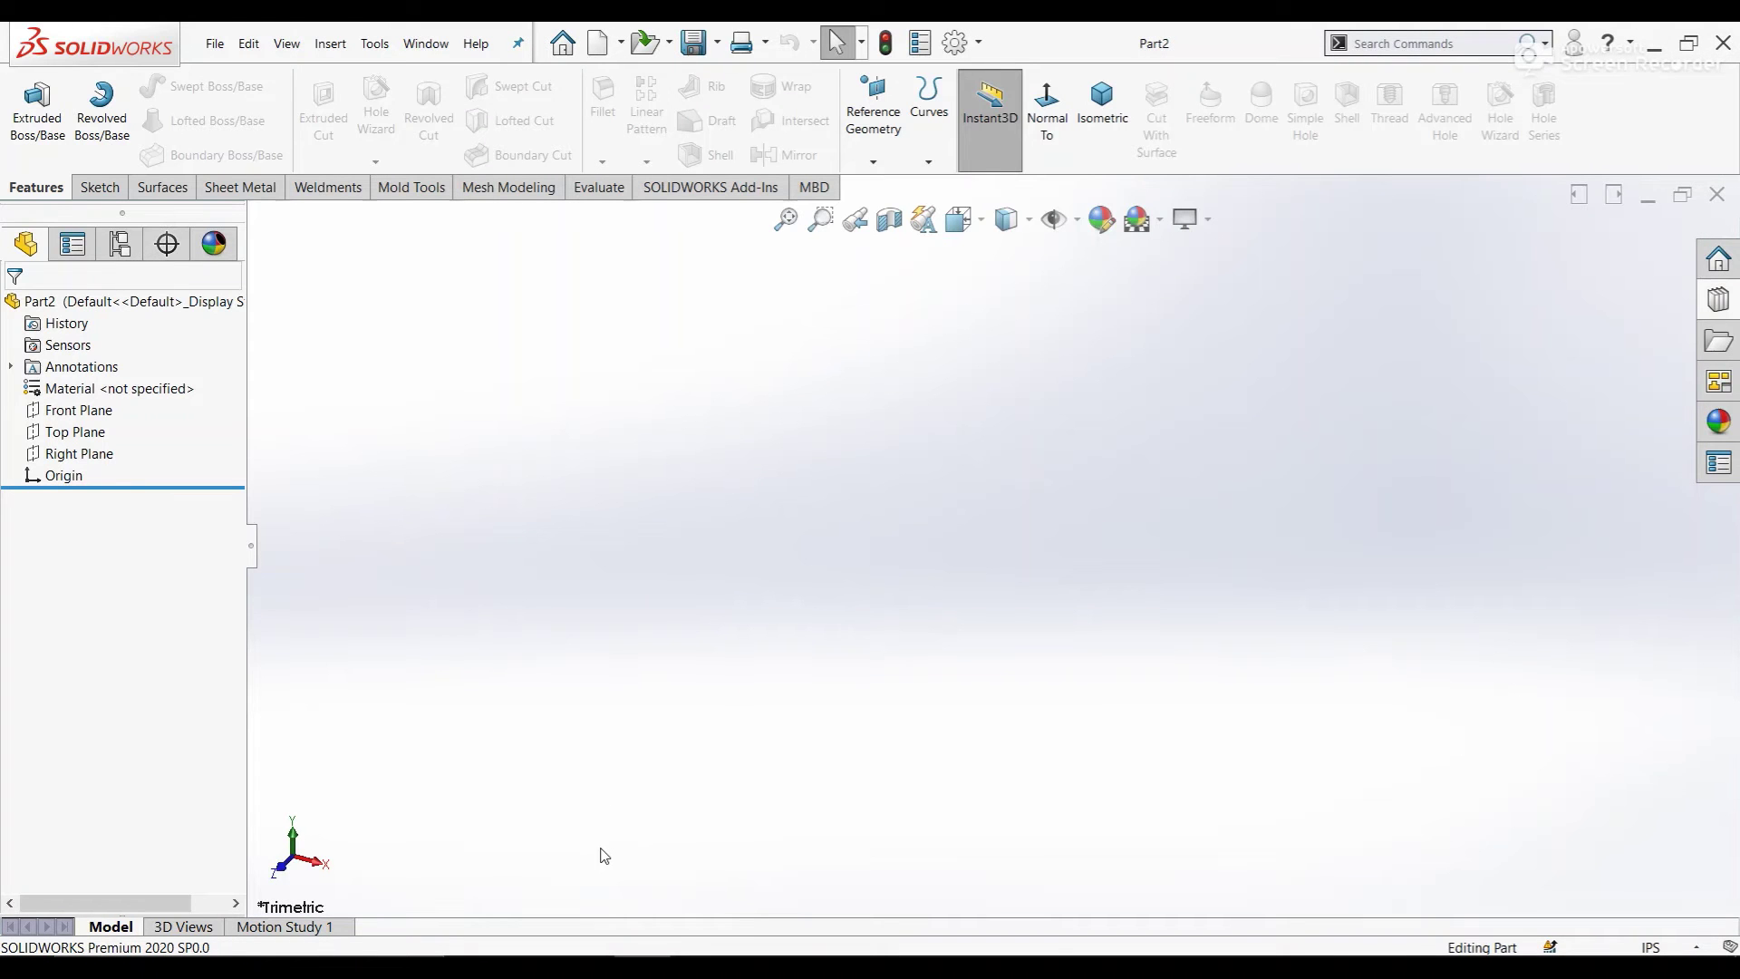
left_click(1650, 946)
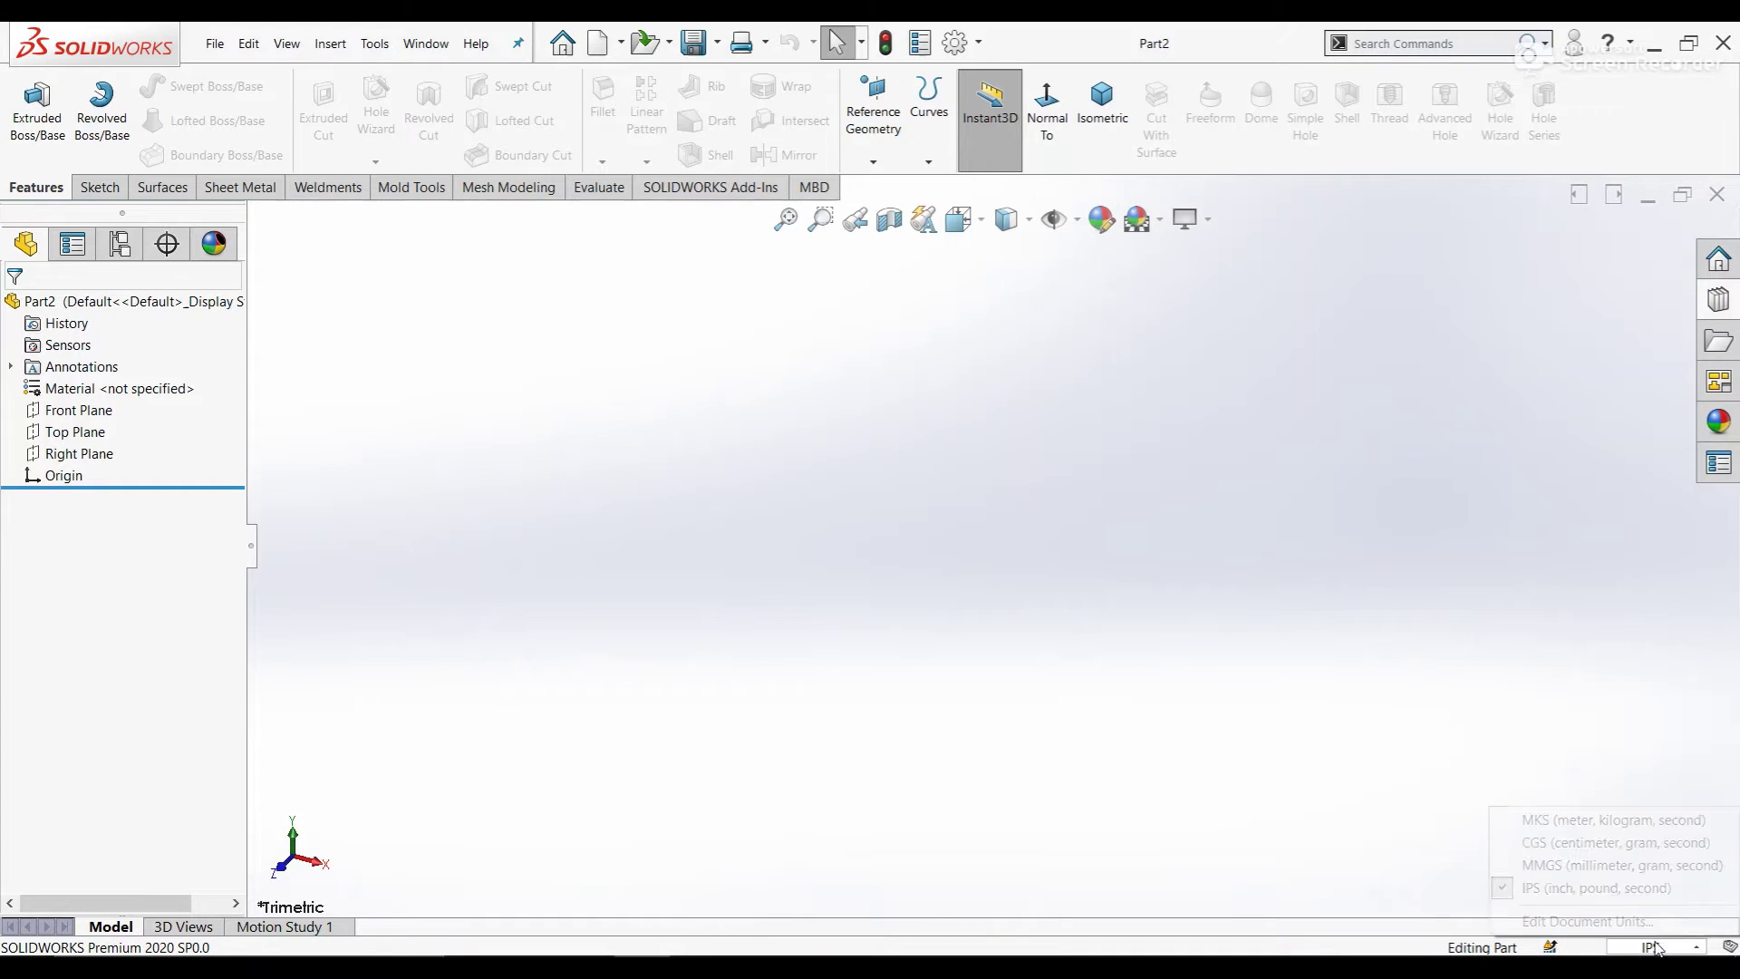
left_click(1625, 867)
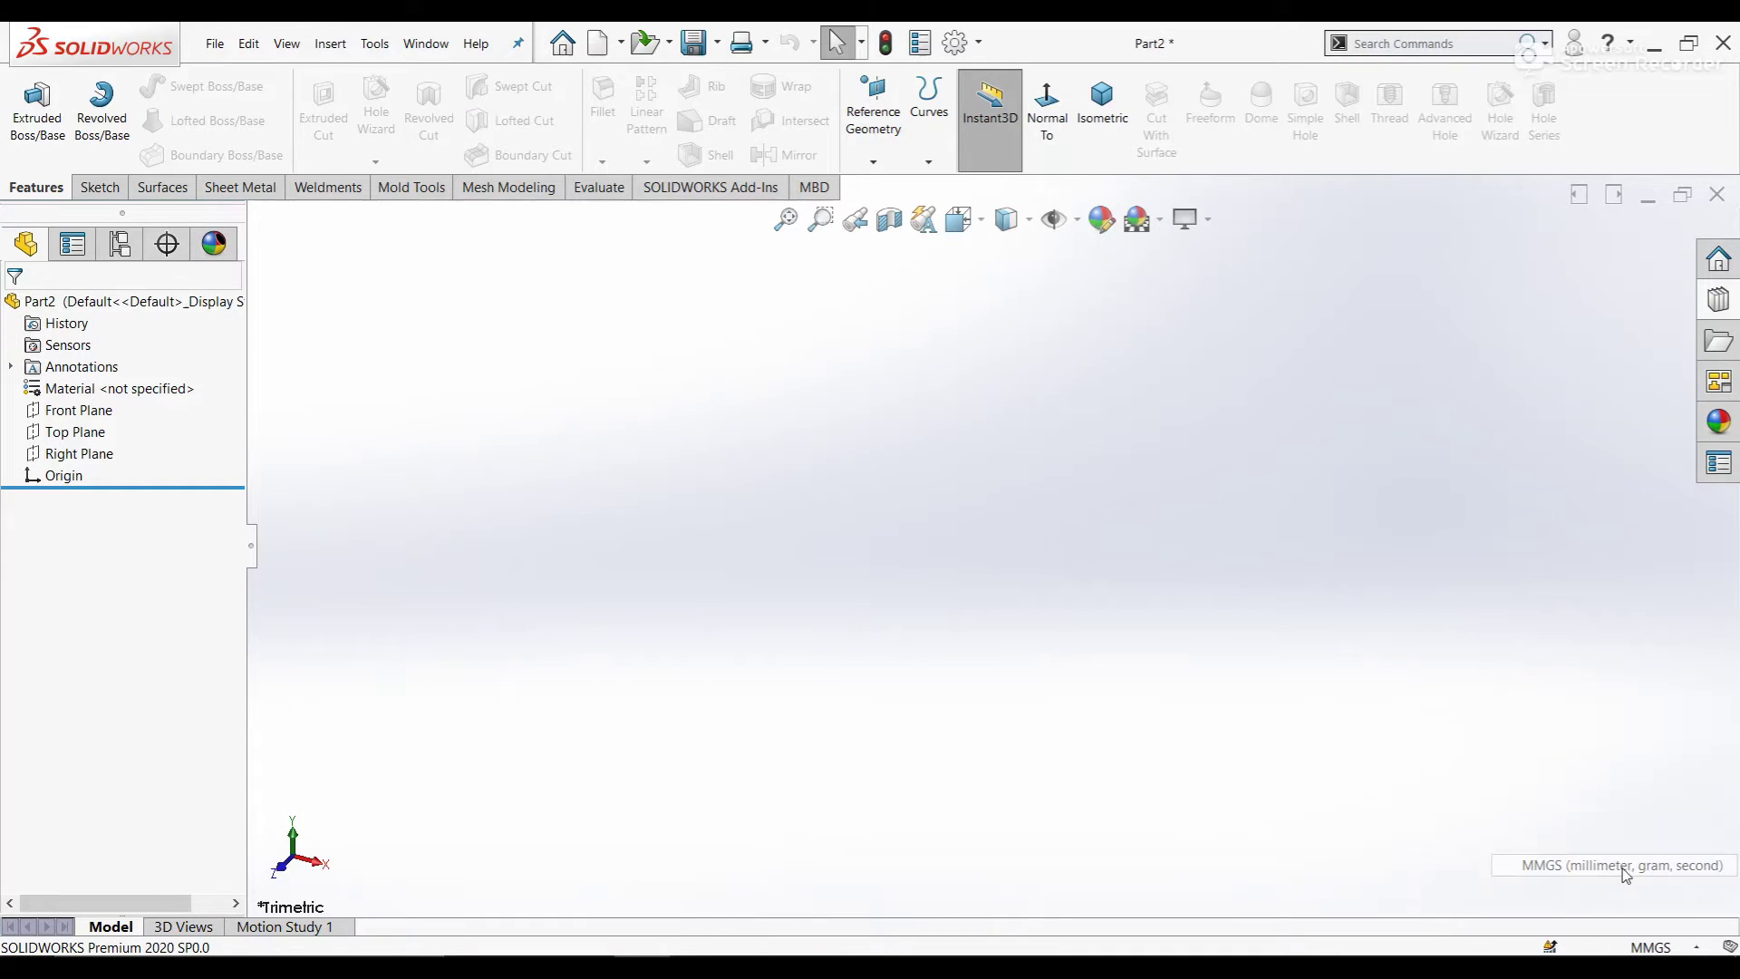
Step: Apply a plain white background scene and select the Front Plane
left_click(1163, 230)
left_click(1178, 272)
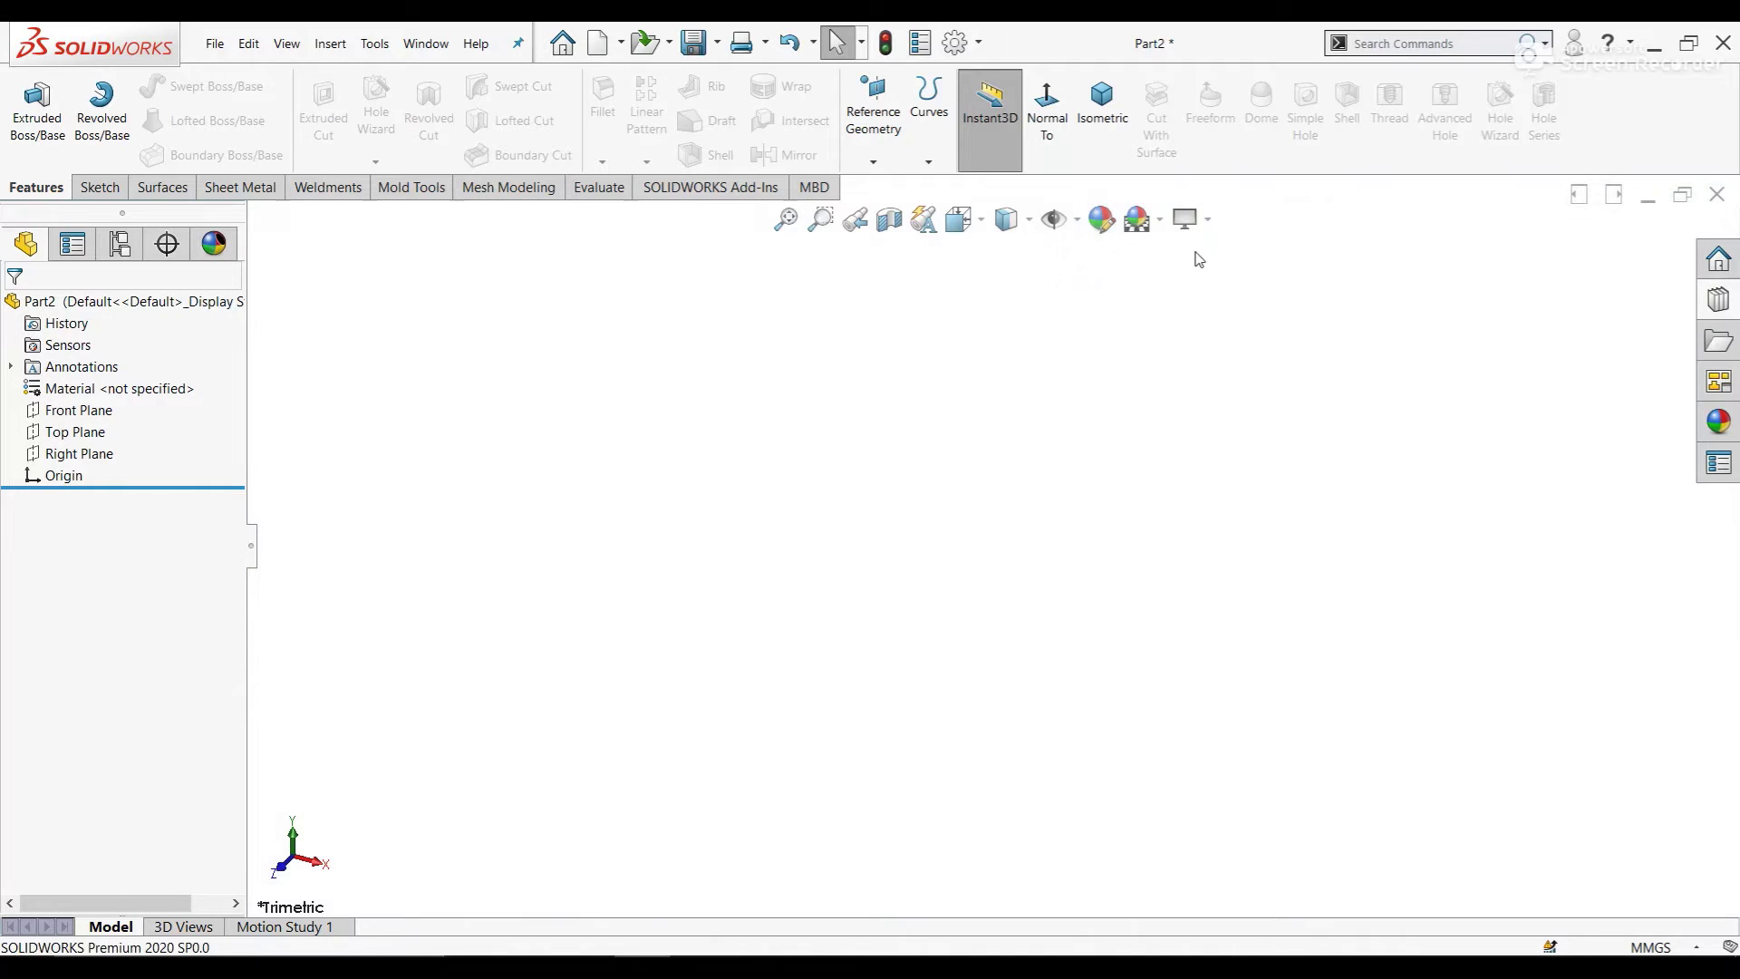
left_click(1188, 218)
left_click(79, 410)
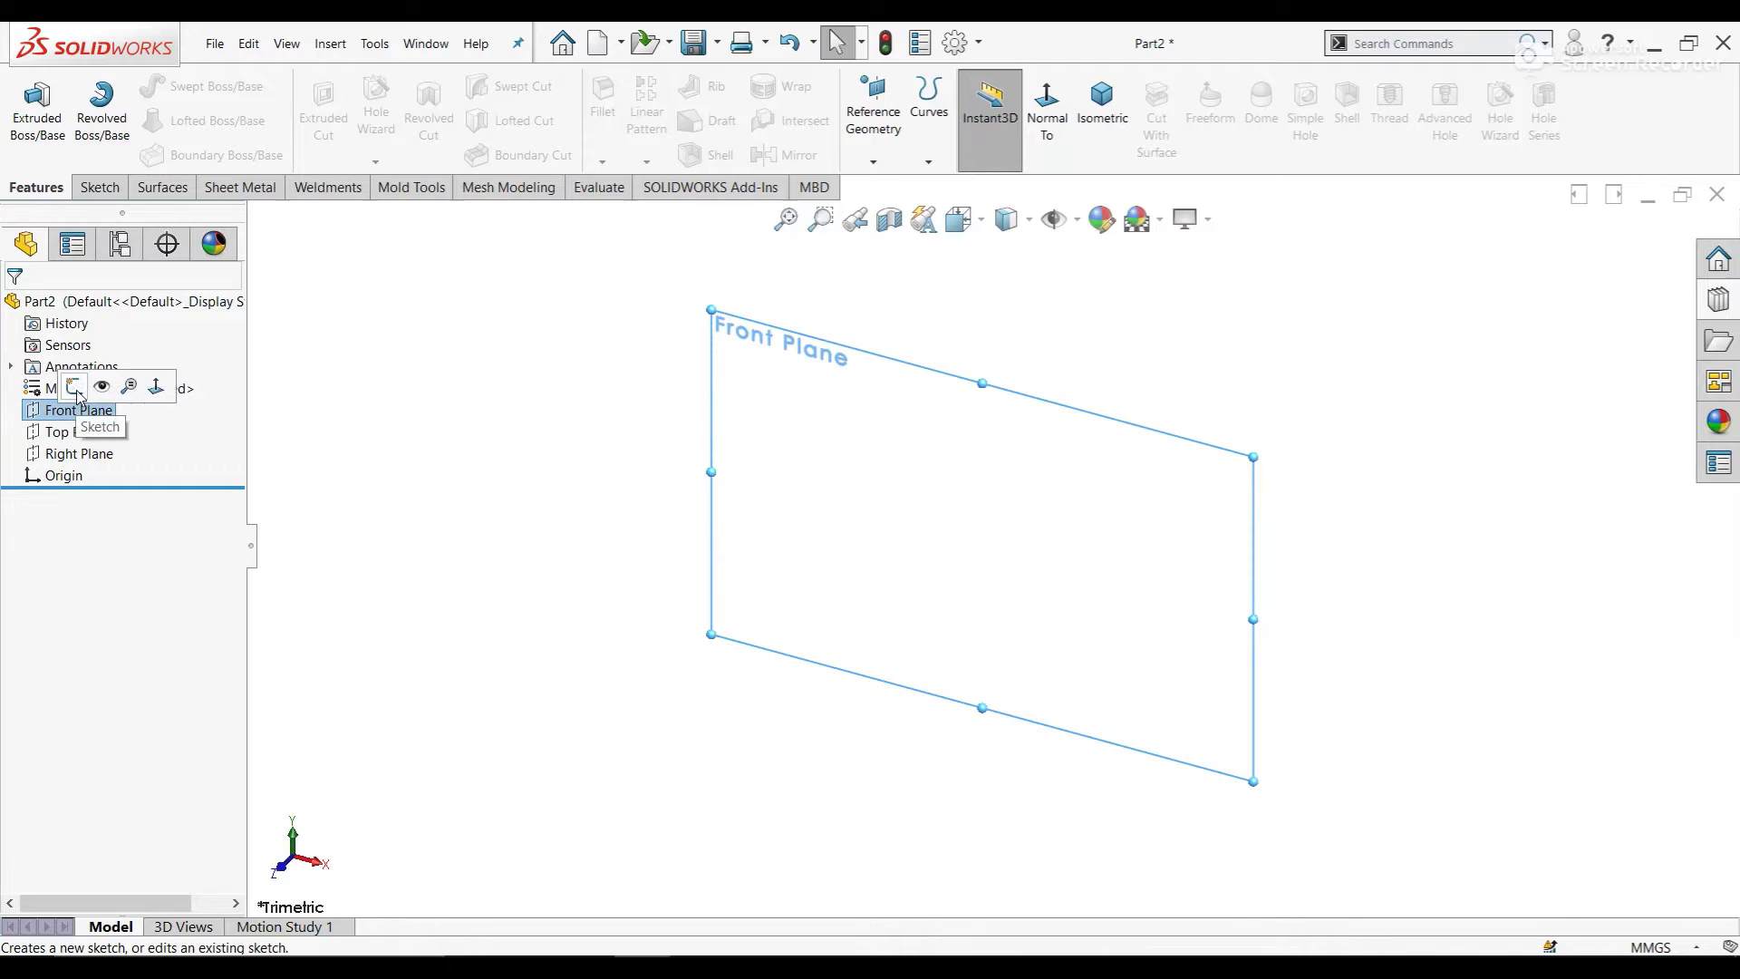
Step: Draw a center rectangle at the origin in a new sketch on the Front Plane
left_click(79, 393)
left_click(357, 419)
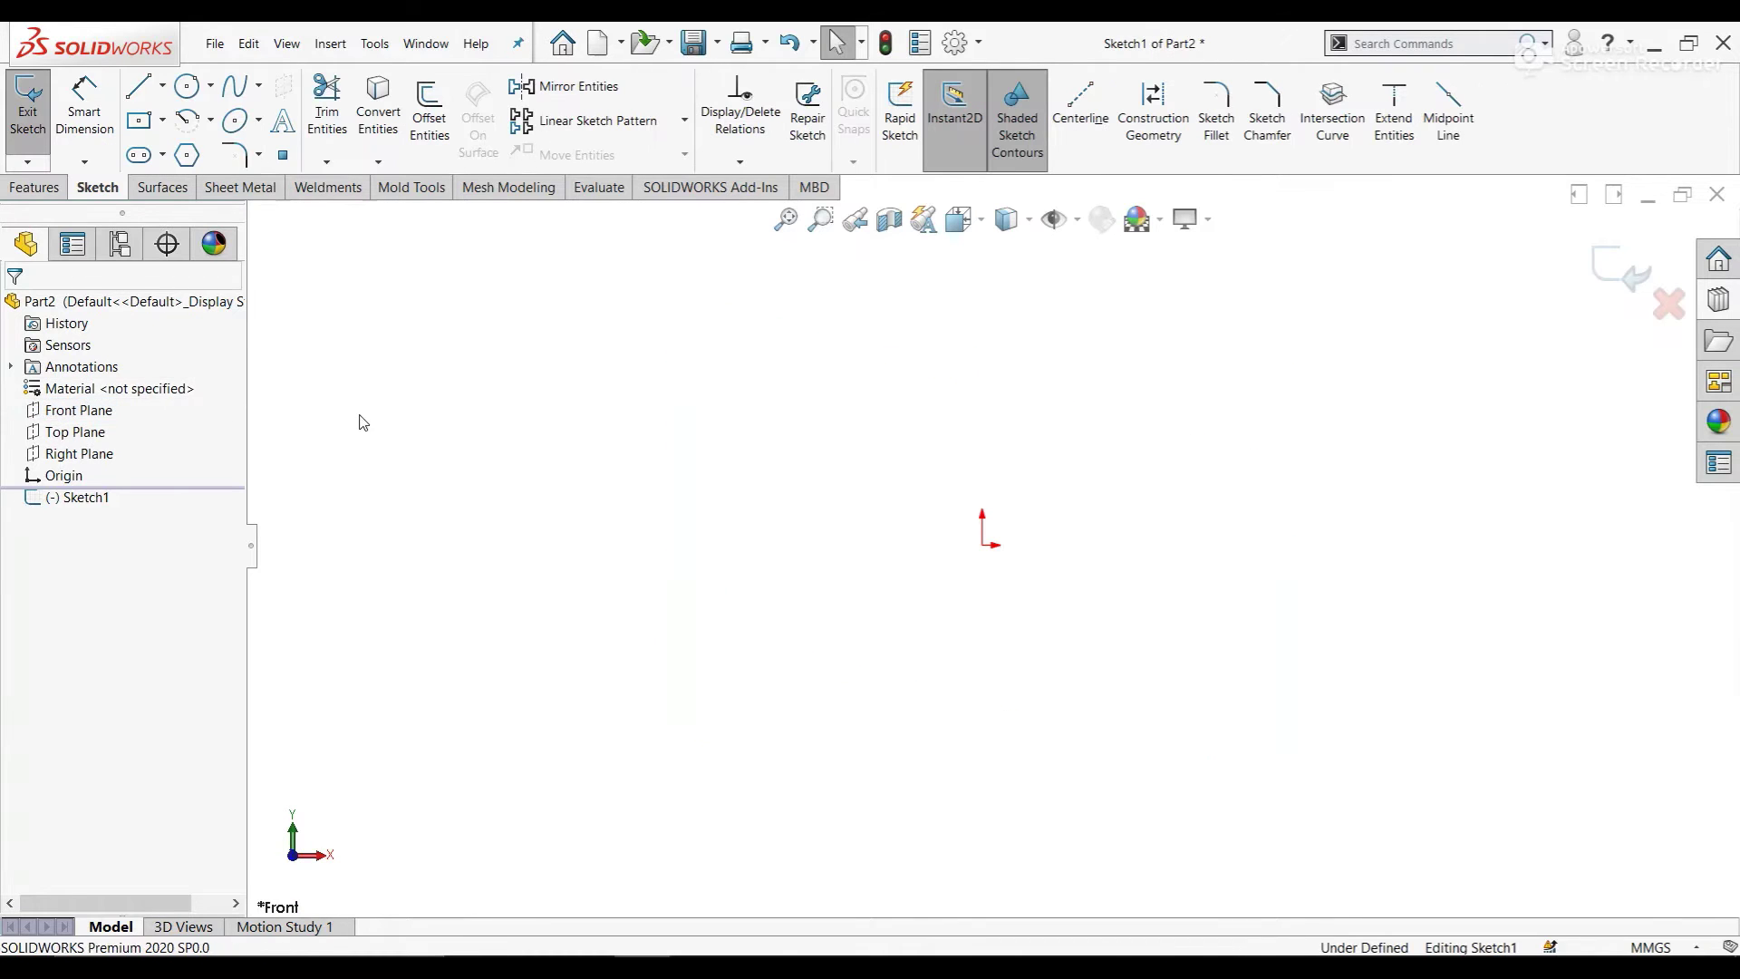
left_click(139, 127)
left_click(983, 544)
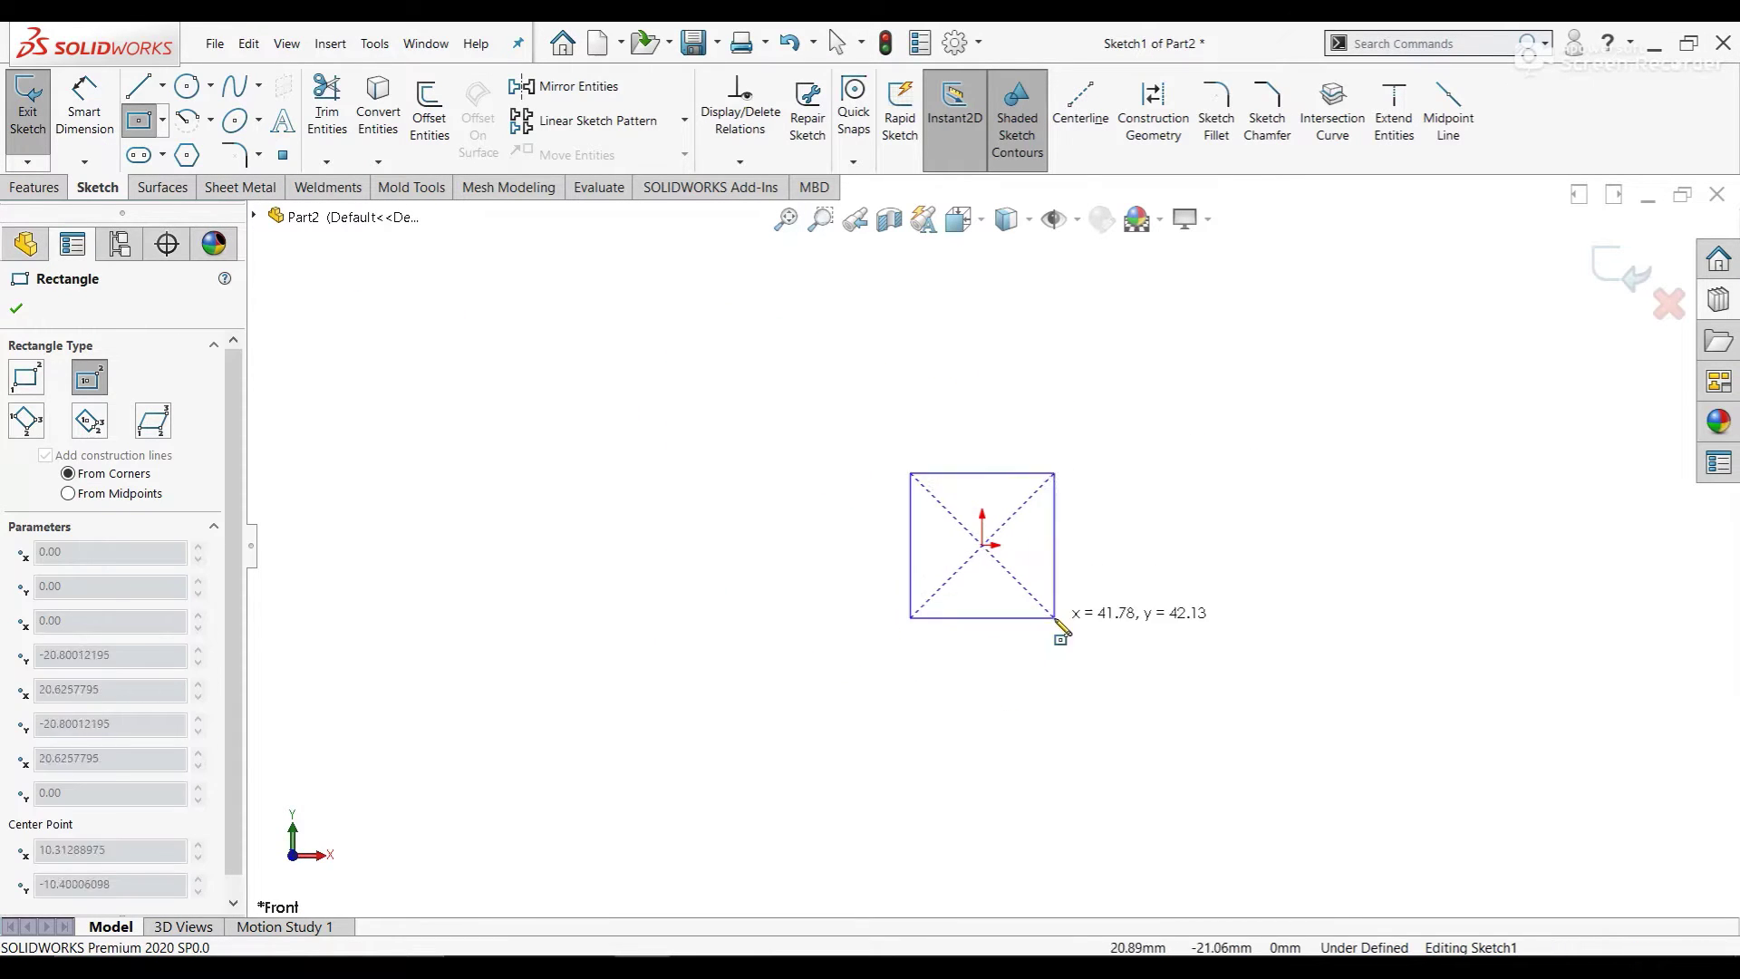
left_click(1089, 696)
right_click(1091, 698)
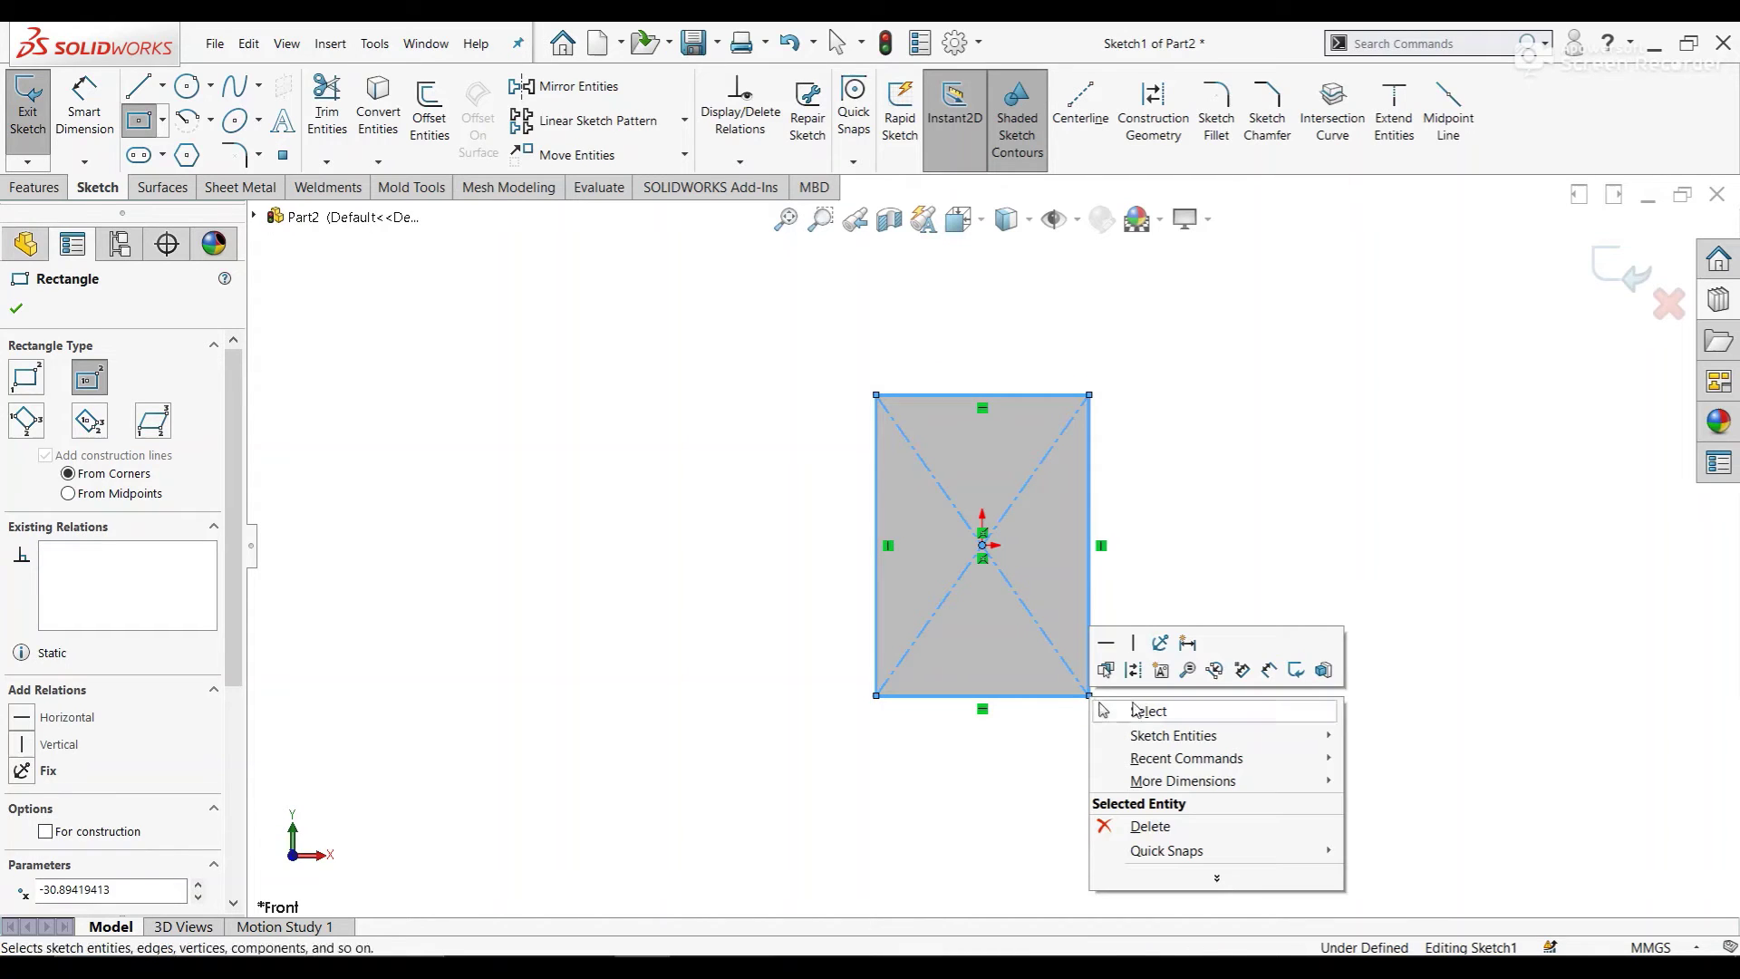
left_click(1132, 709)
Step: Dimension the rectangle's height and width to 50 mm each
left_click(84, 110)
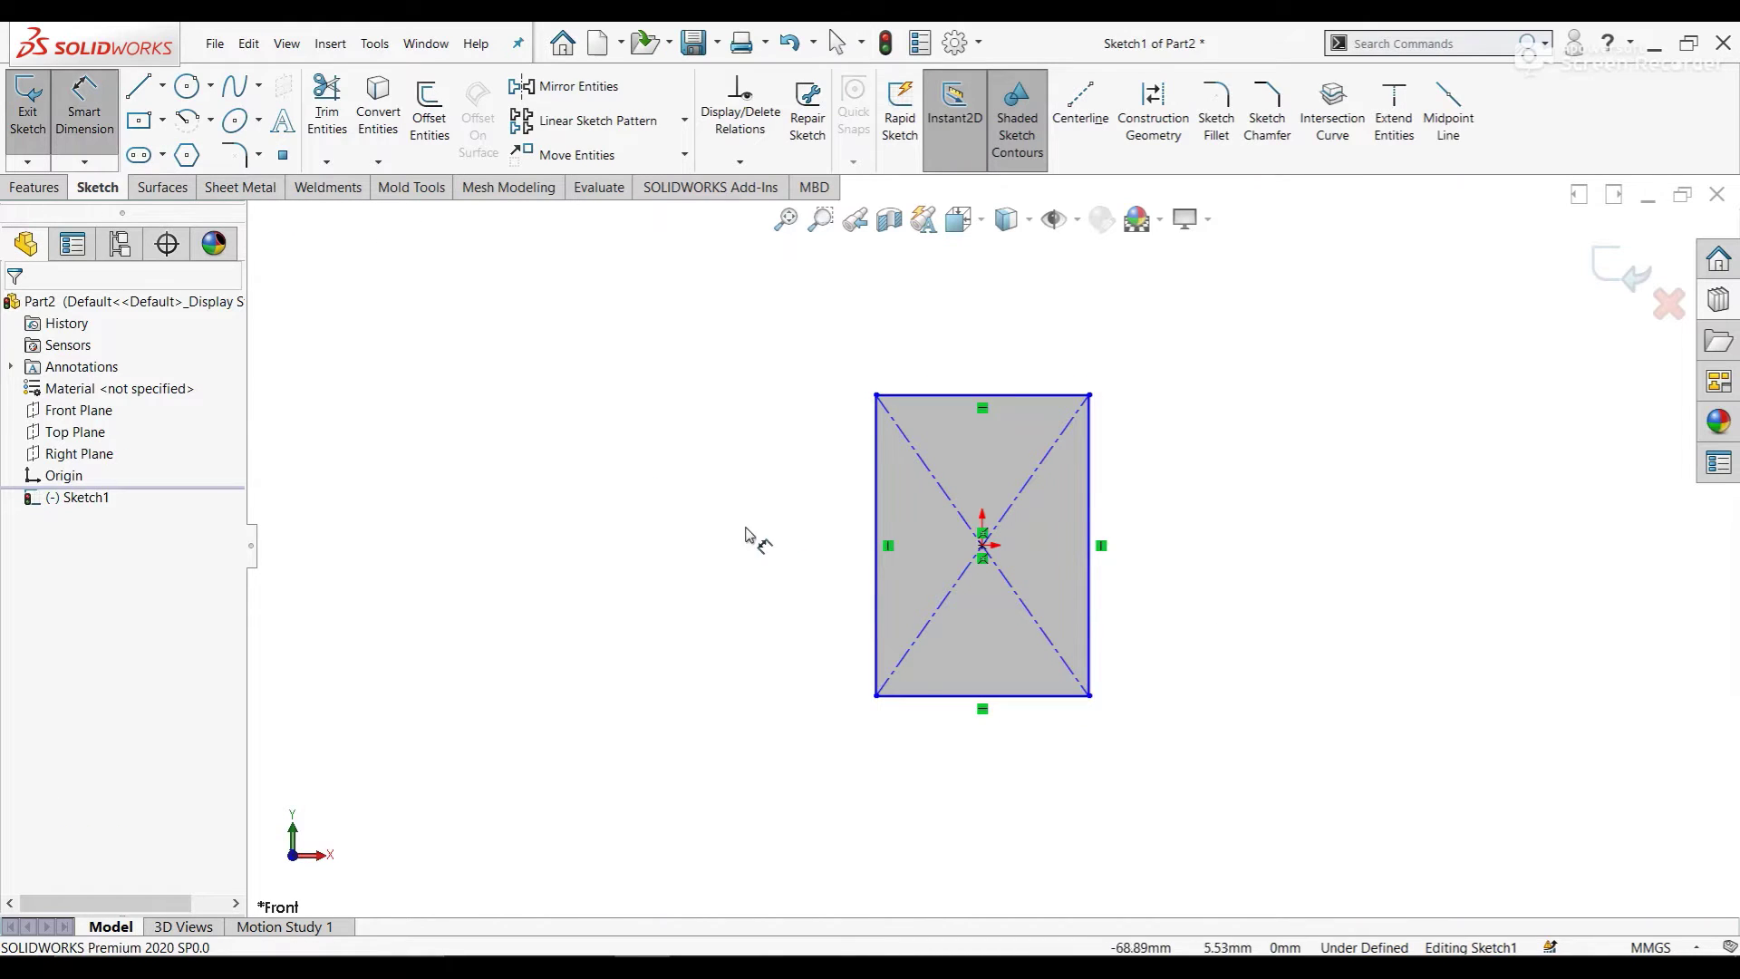
left_click(876, 552)
left_click(798, 535)
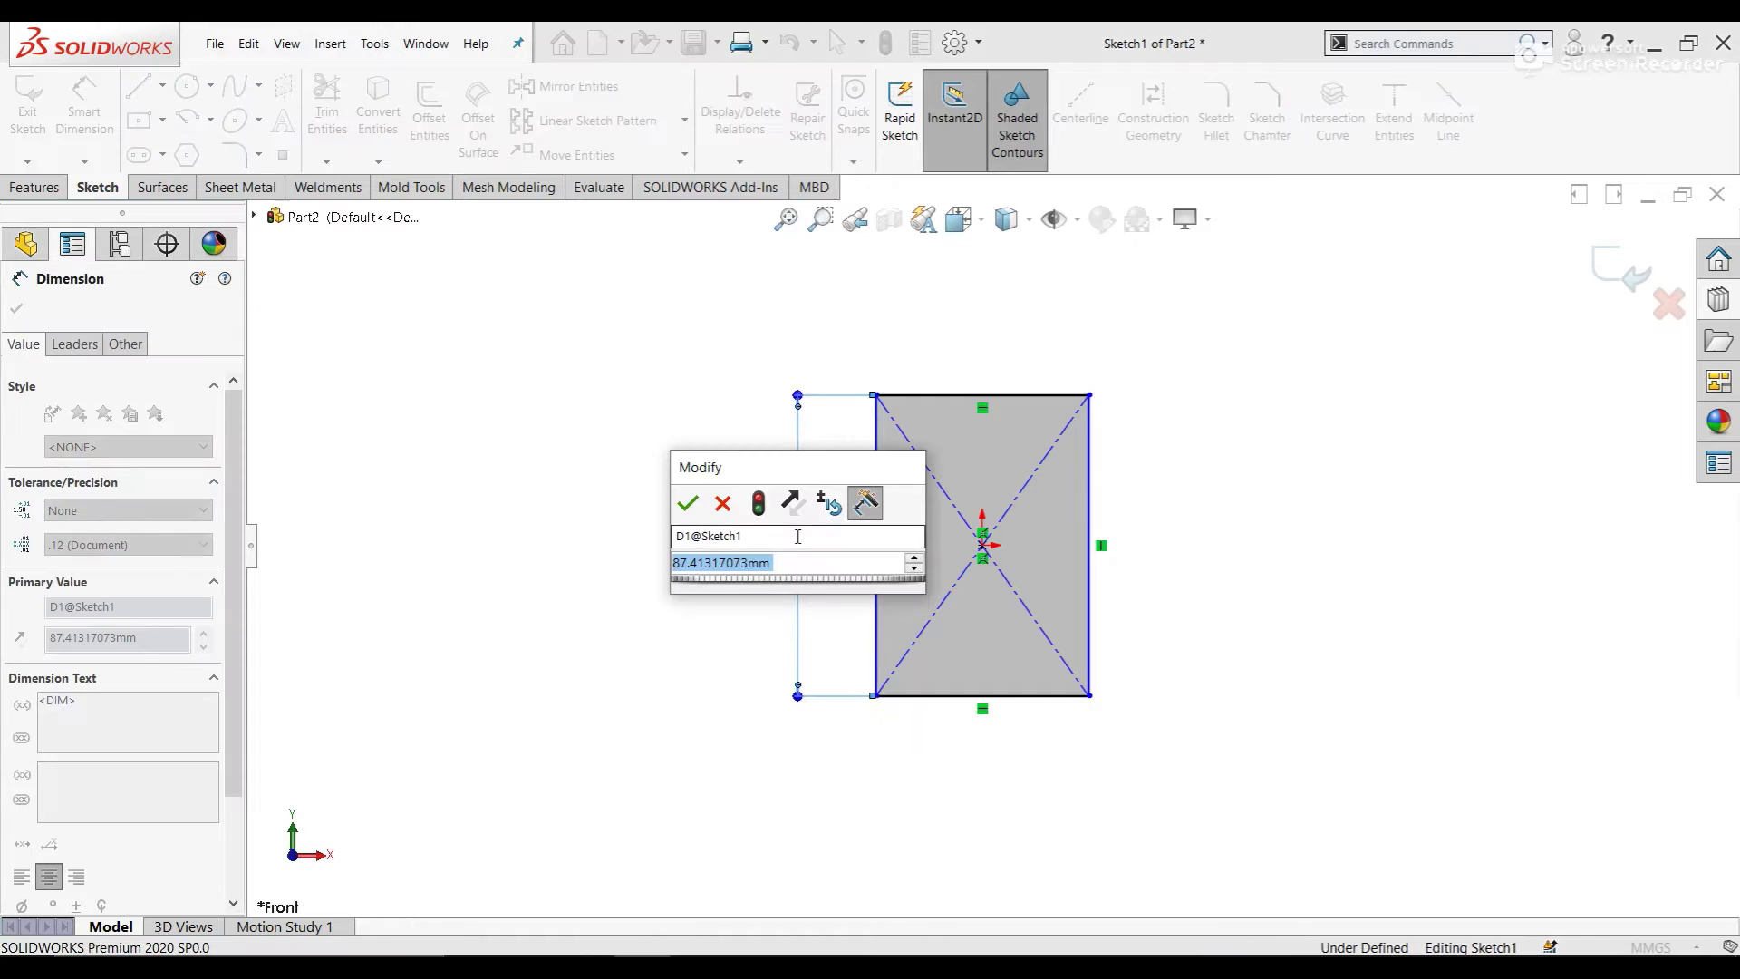
type("50")
key("Return")
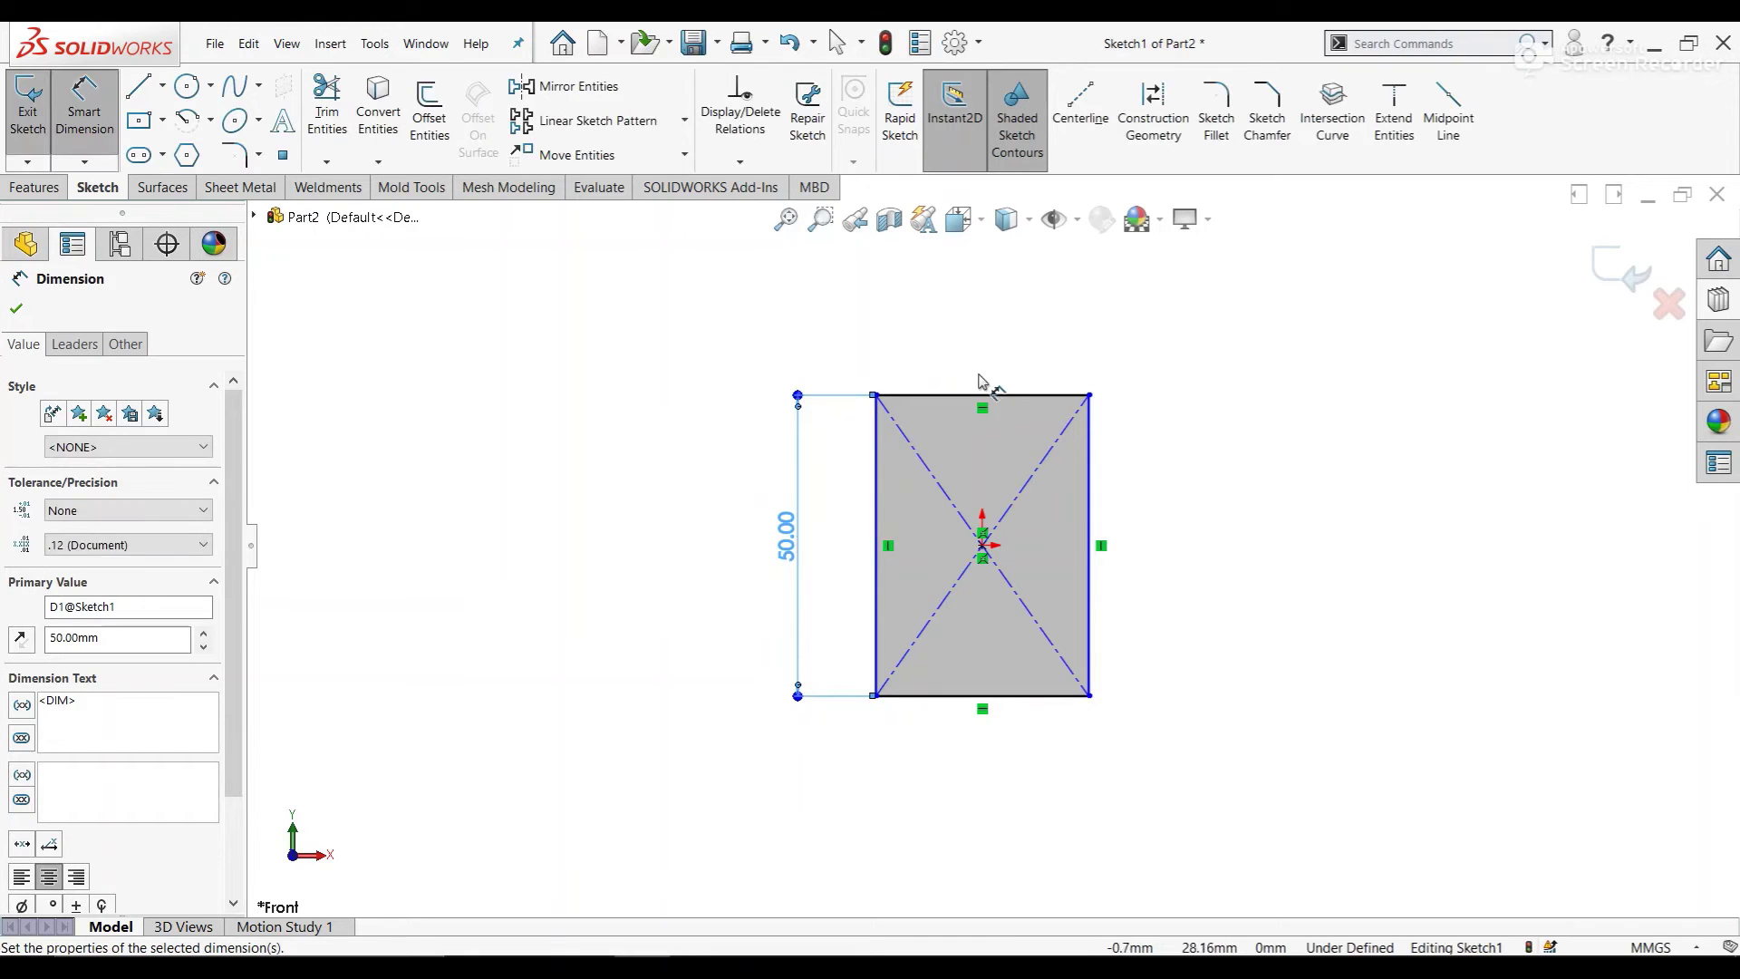
left_click(983, 395)
left_click(988, 359)
type("50")
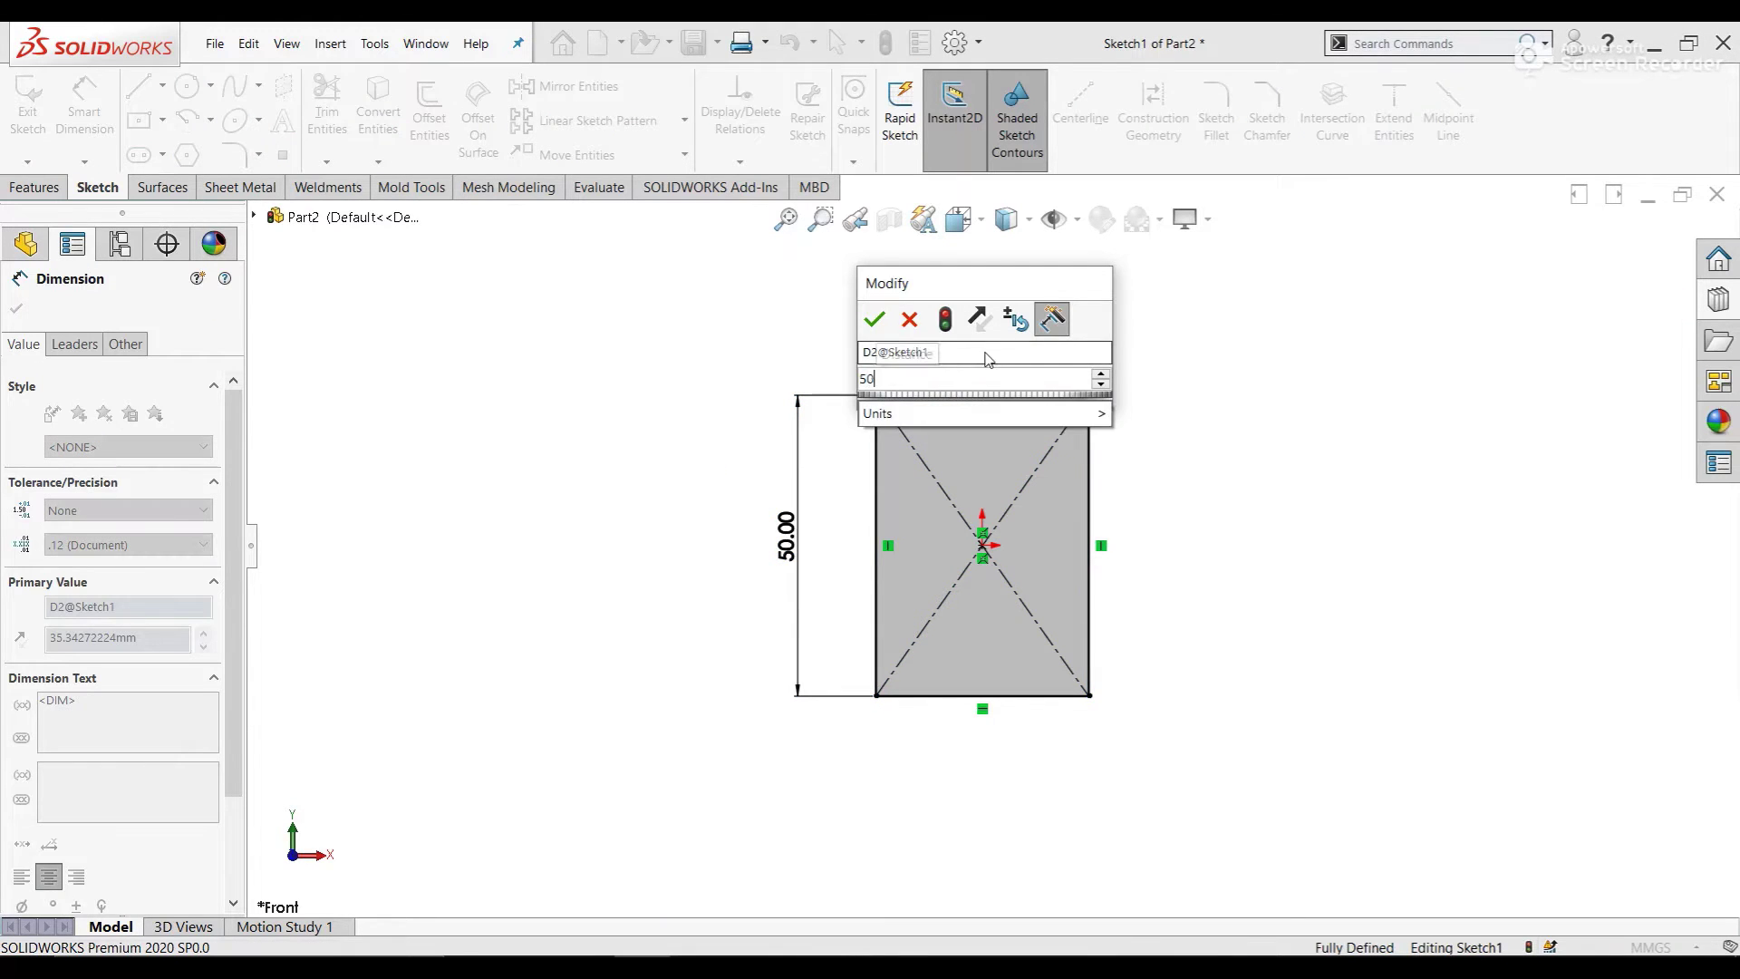
key("Return")
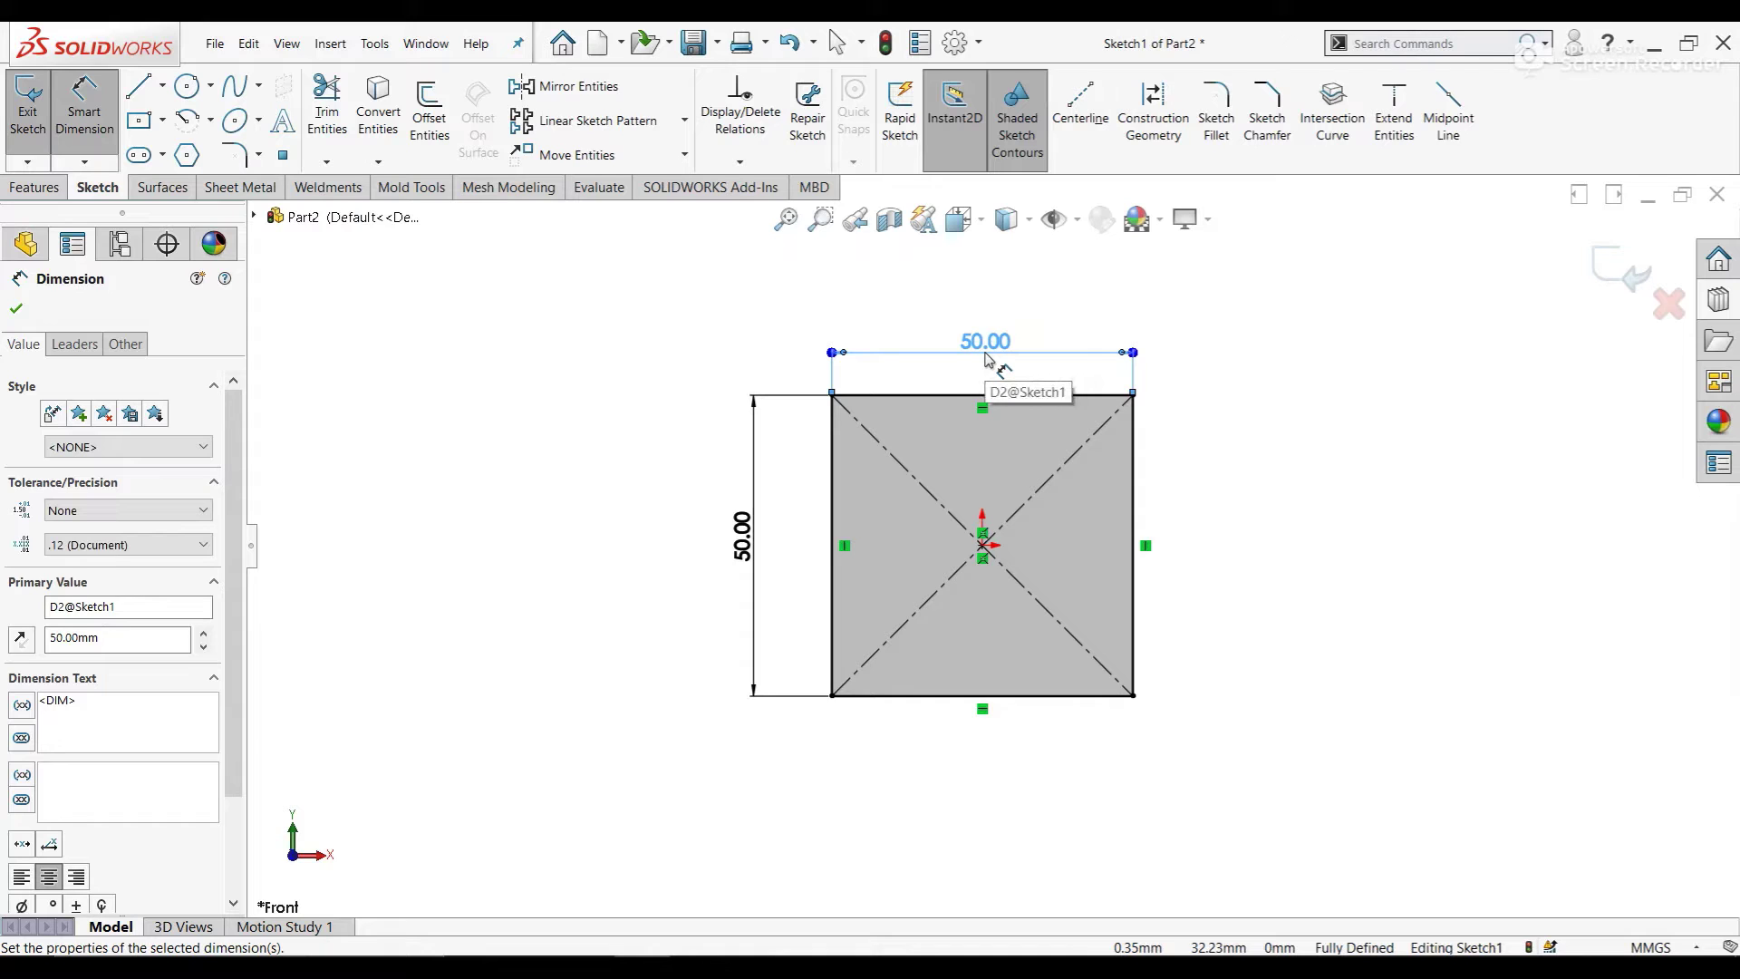
right_click(1214, 422)
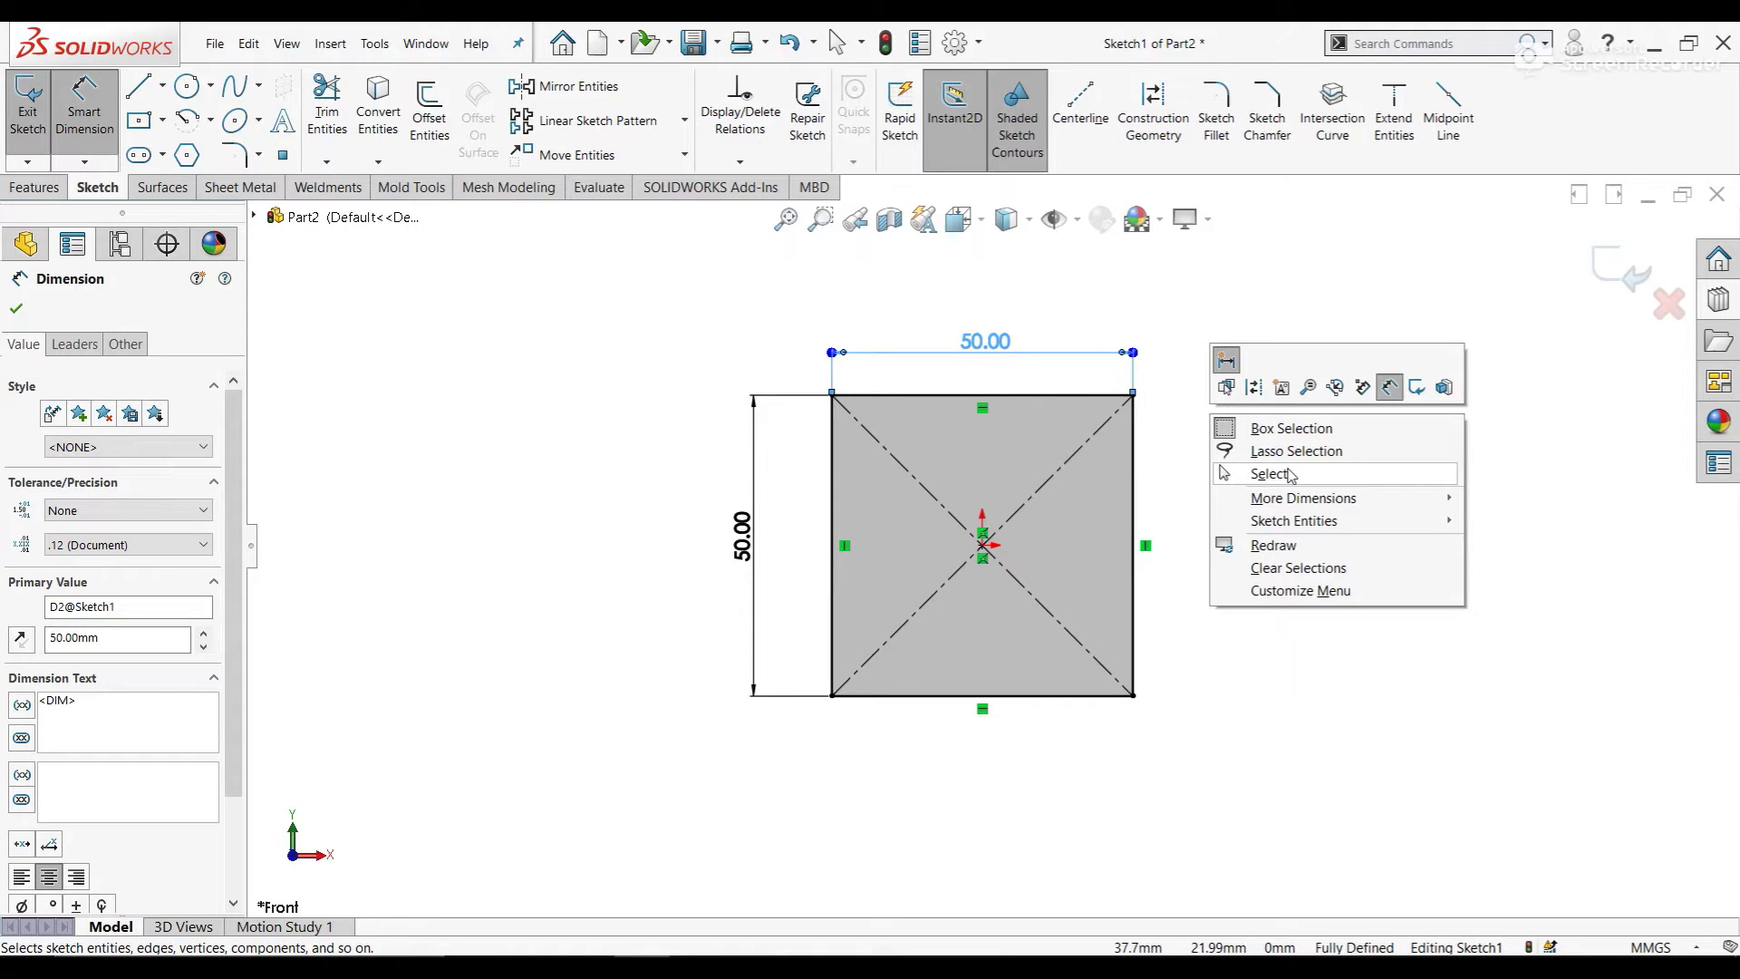
left_click(1291, 475)
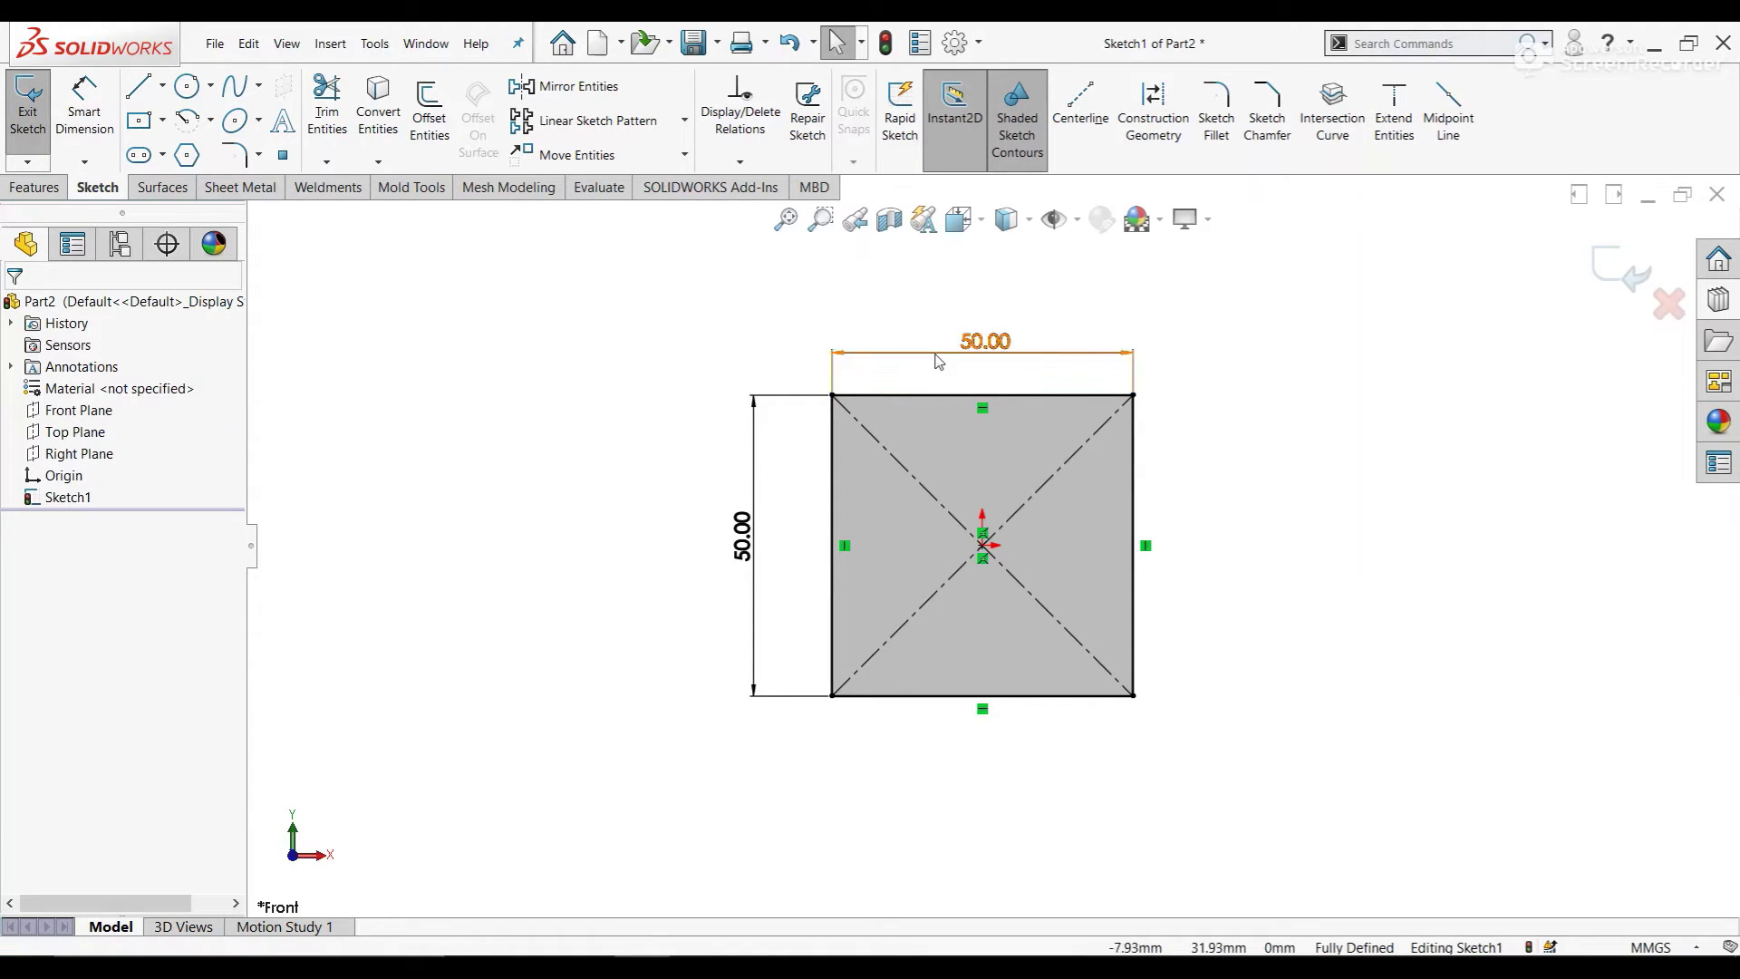
Step: Draw a closed right triangle with lines inside the square's lower-left area
left_click(150, 97)
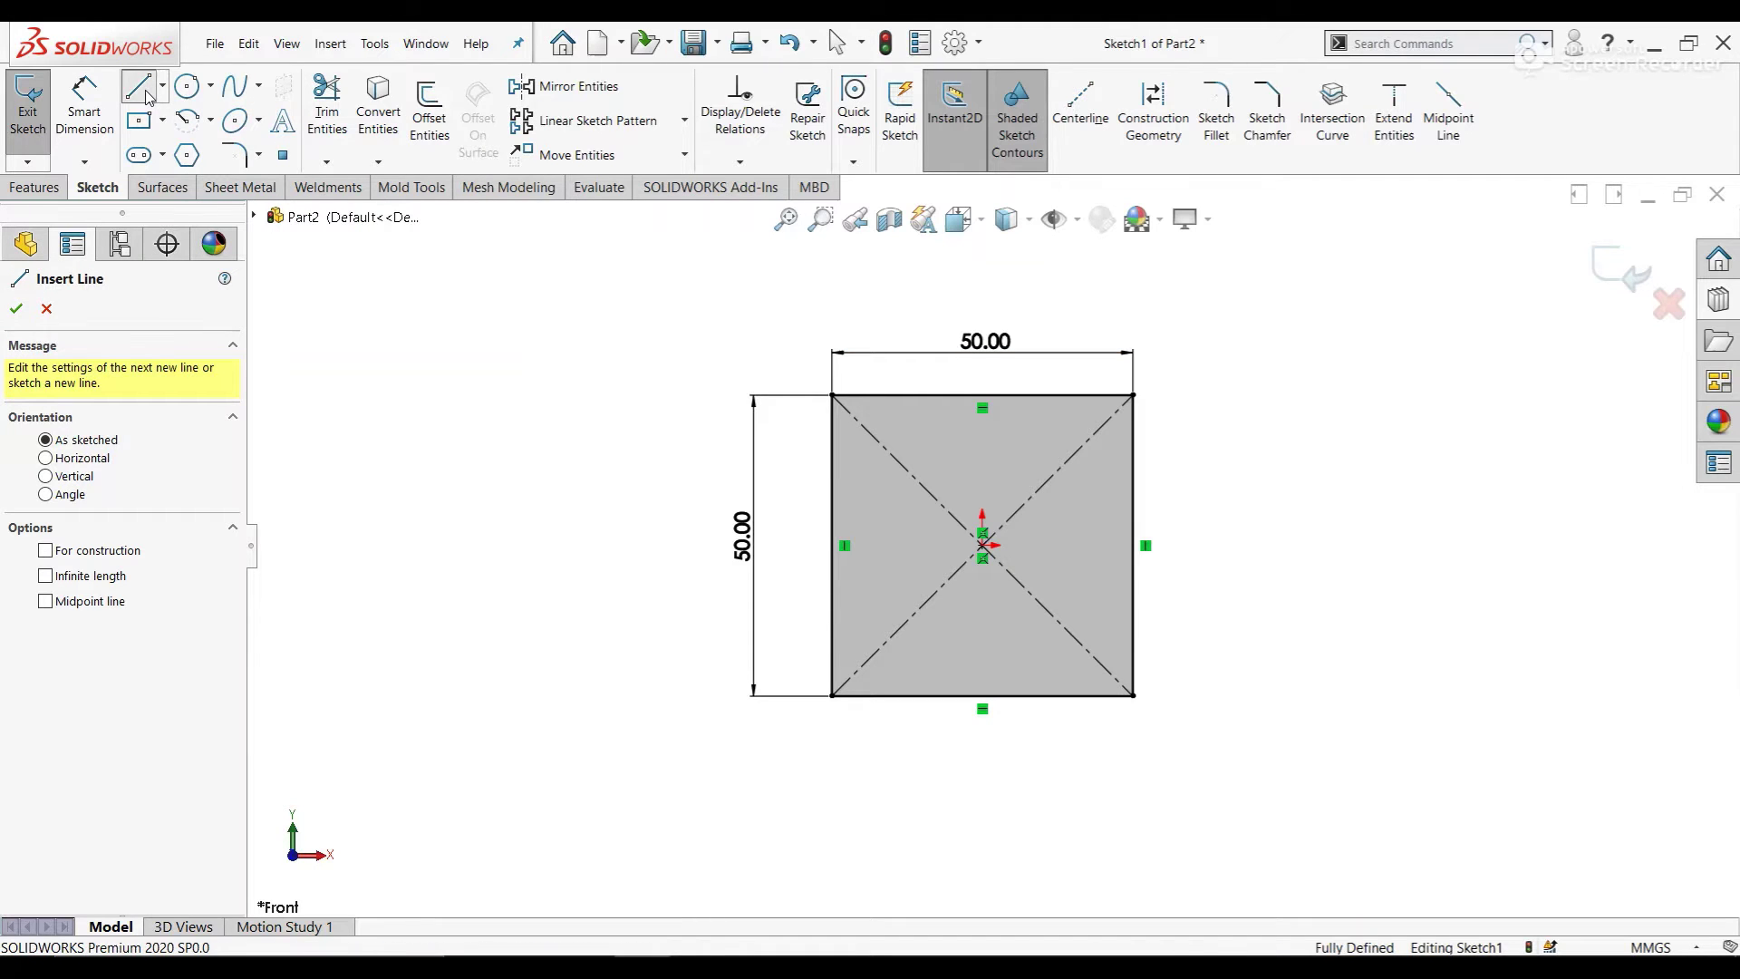
left_click(864, 487)
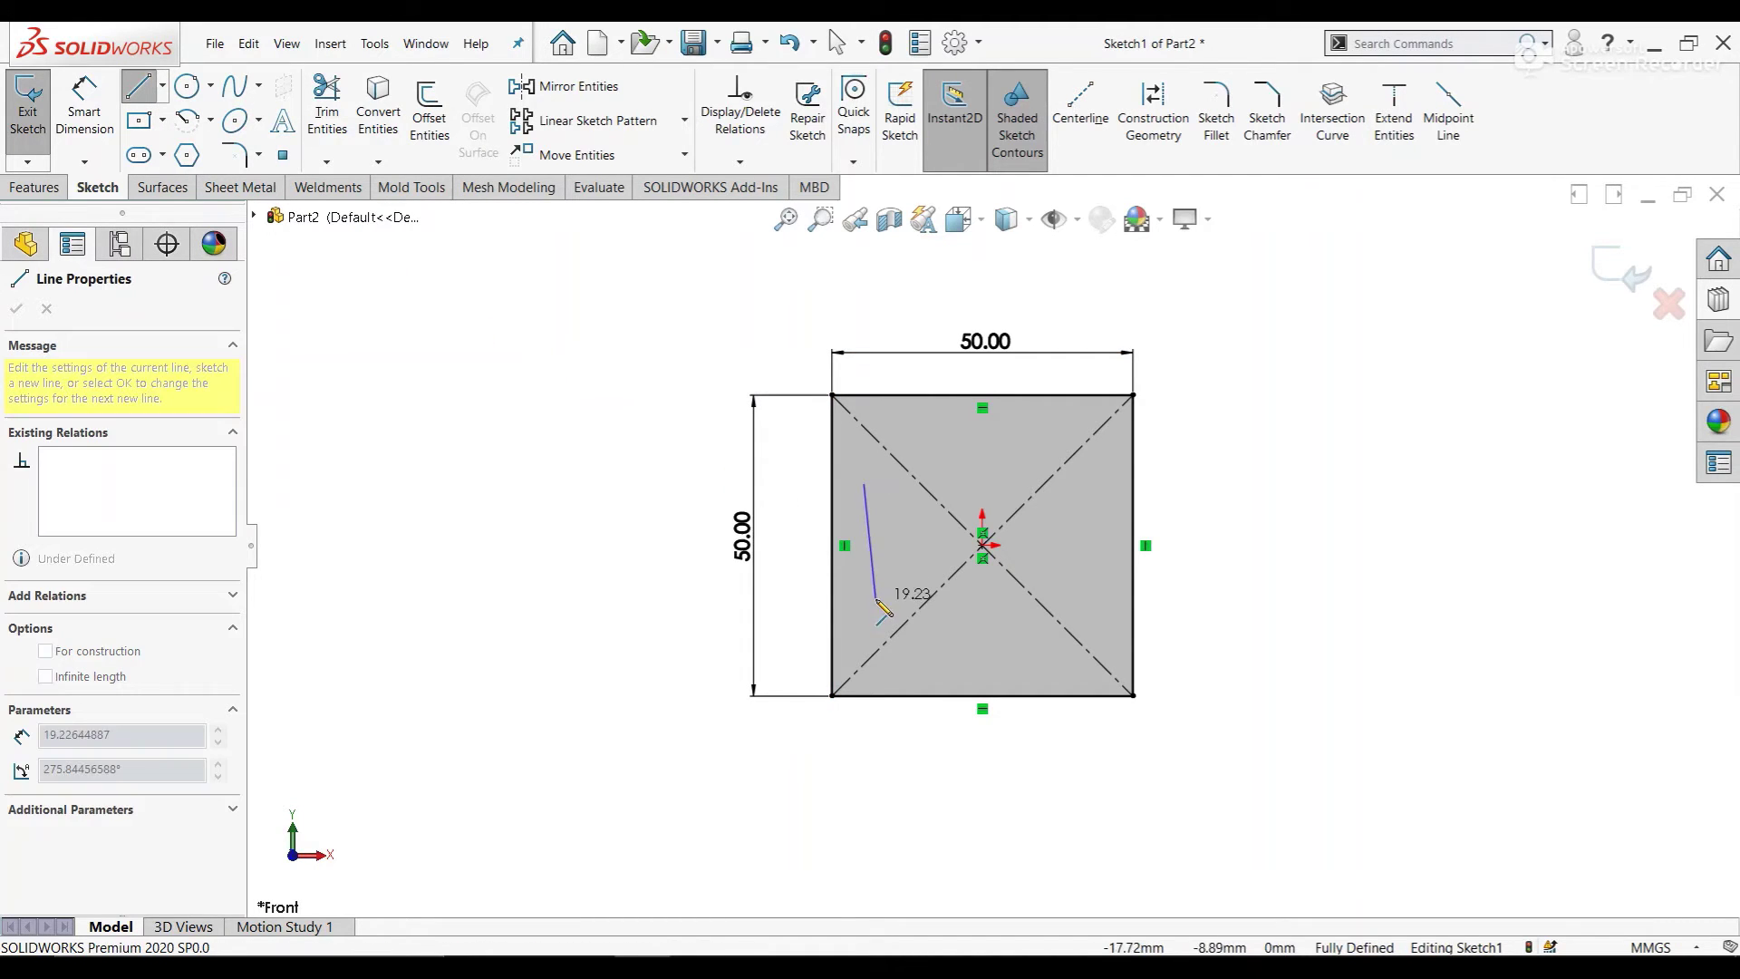
left_click(863, 682)
left_click(1088, 681)
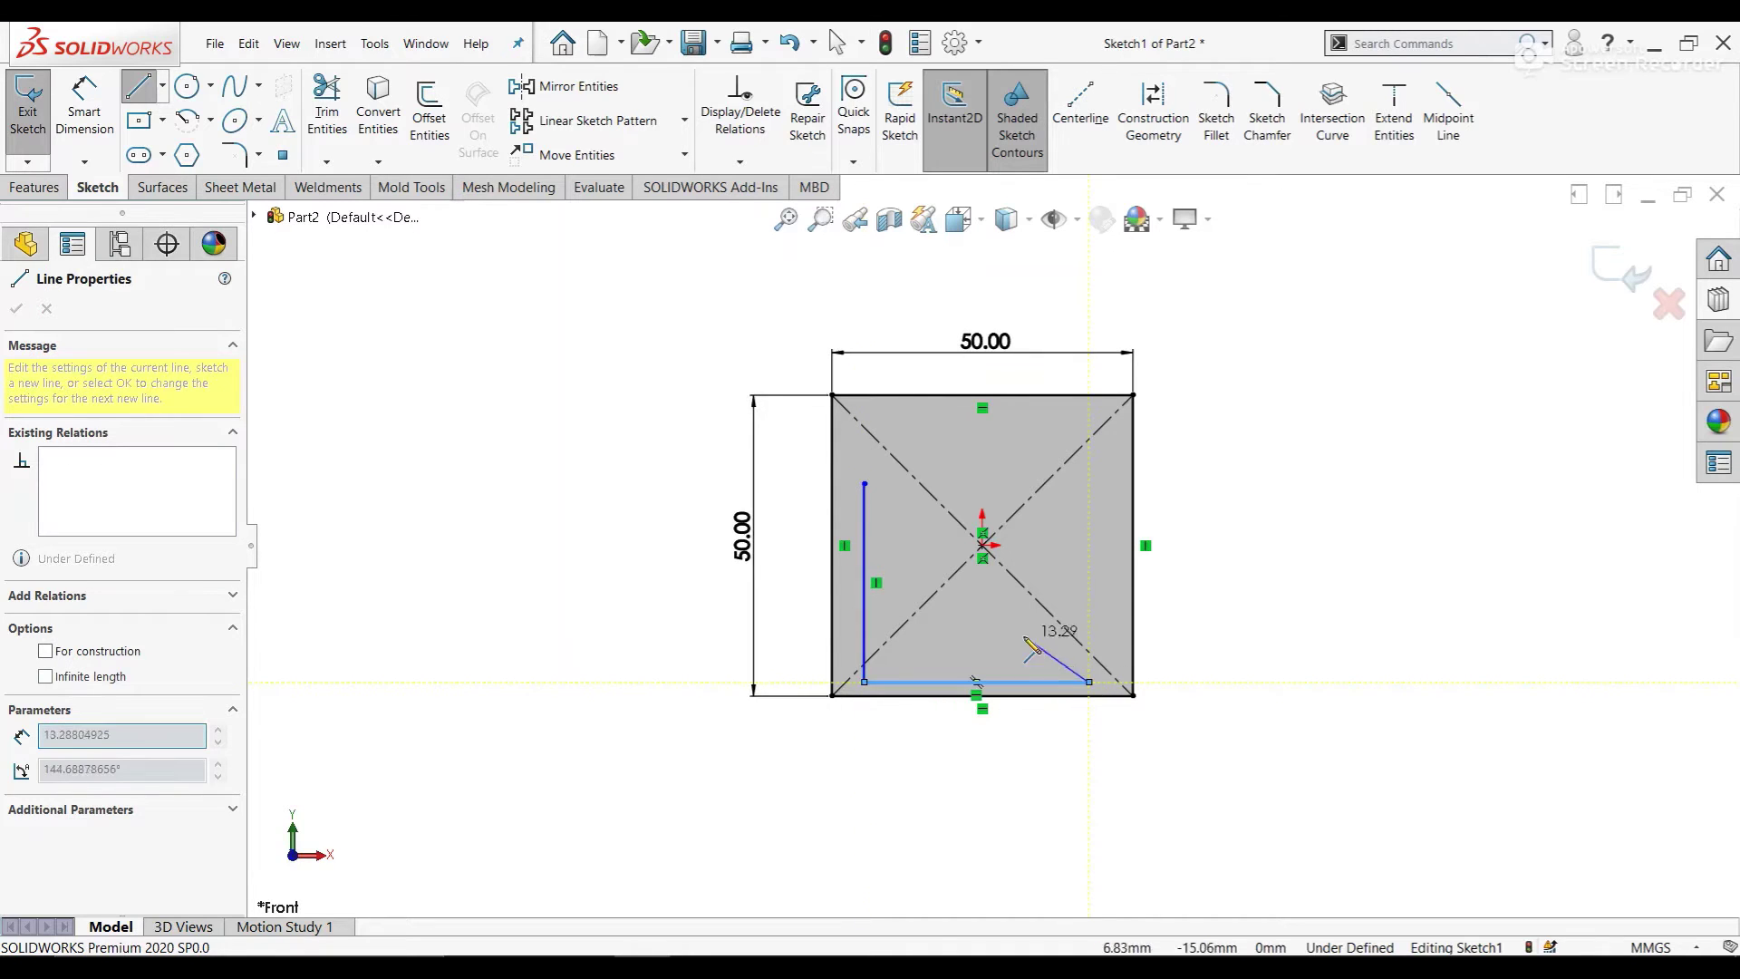
left_click(864, 487)
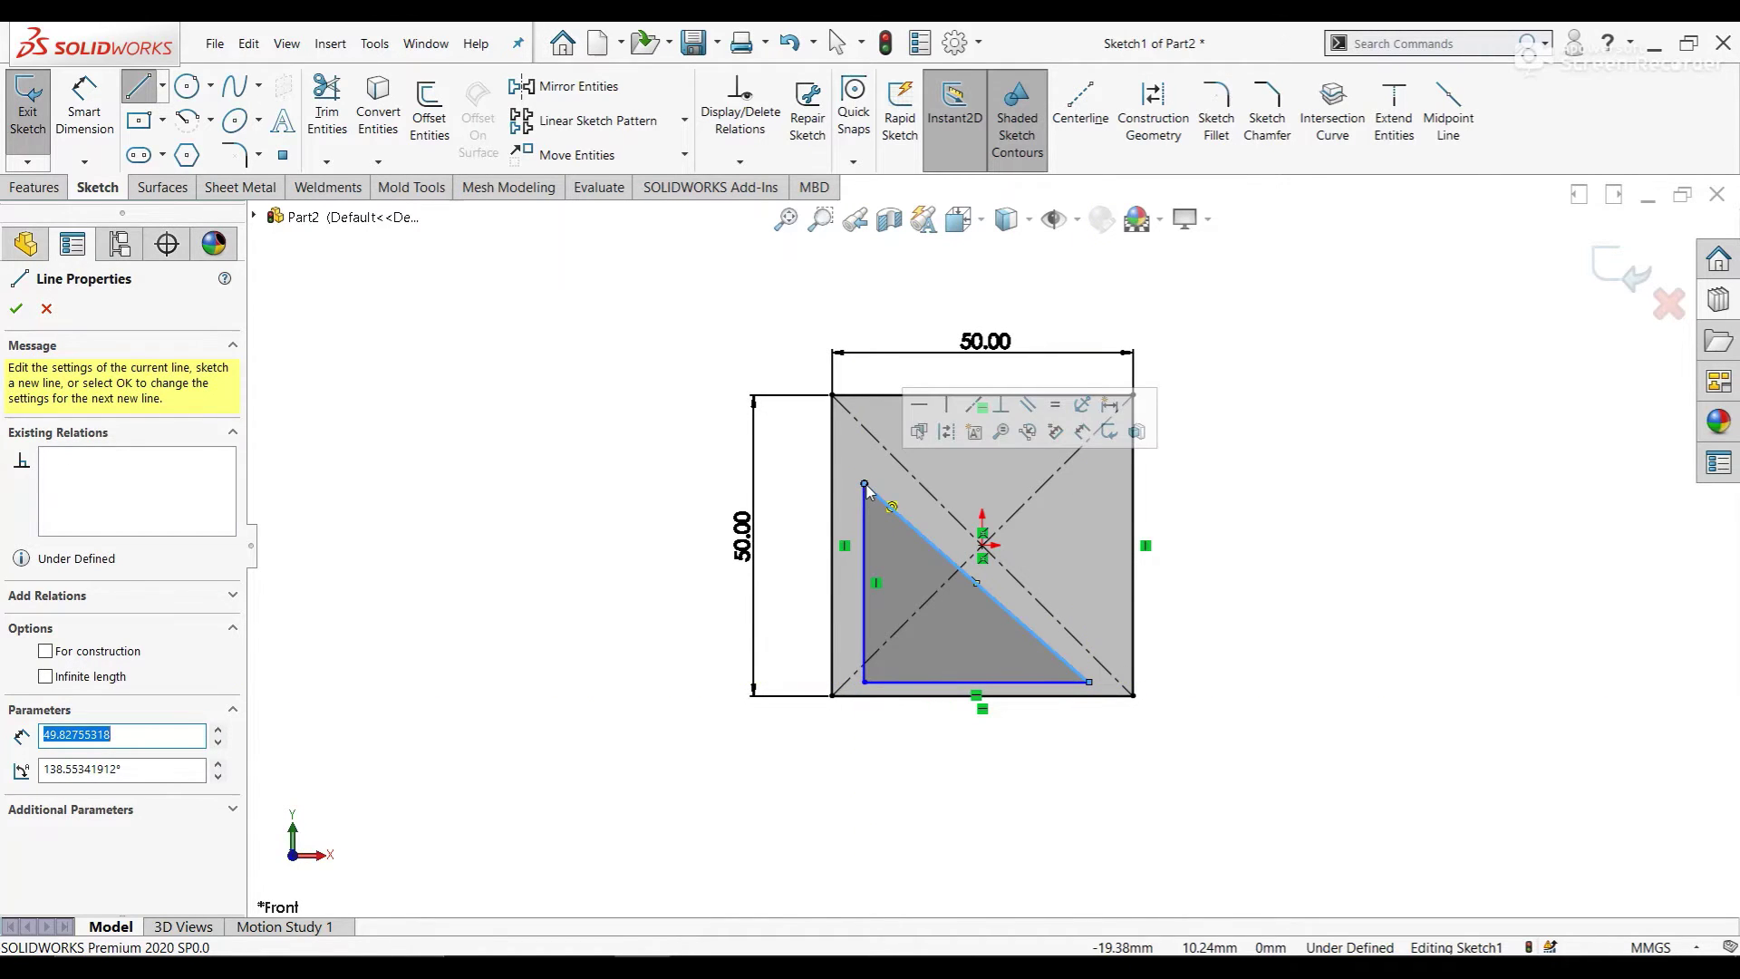
key("Escape")
Step: Make the triangle's hypotenuse parallel to the square's diagonal centerline
left_click(902, 519)
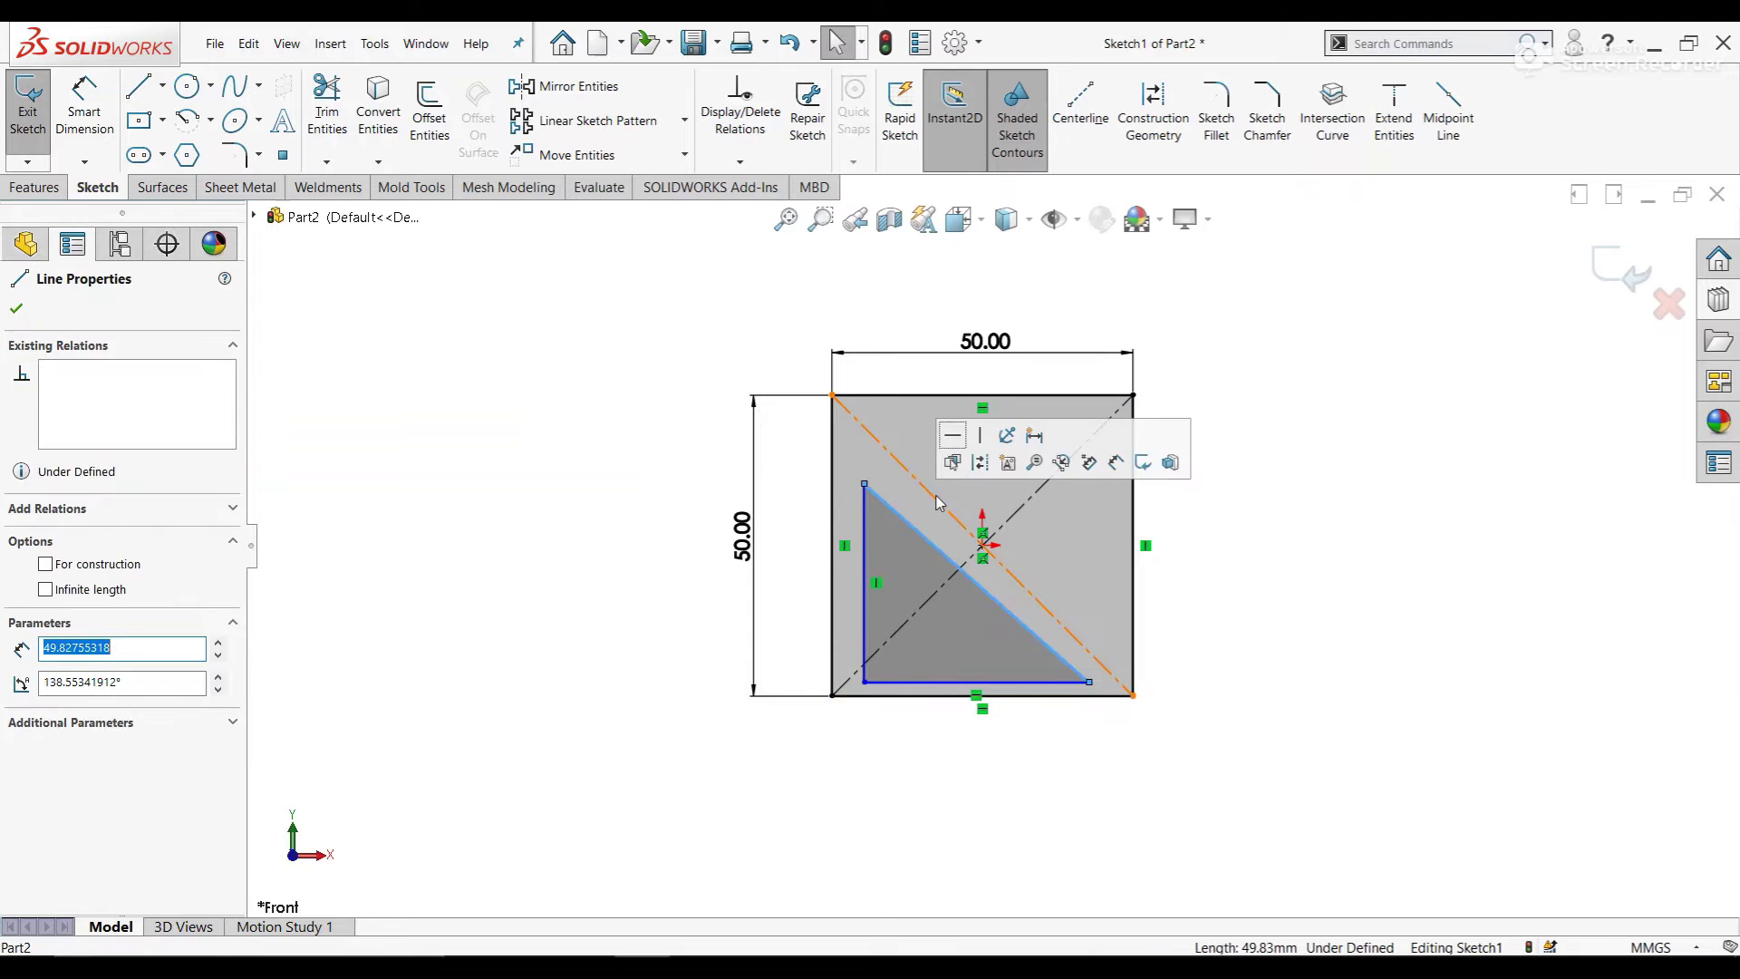
left_click(940, 503, "ctrl")
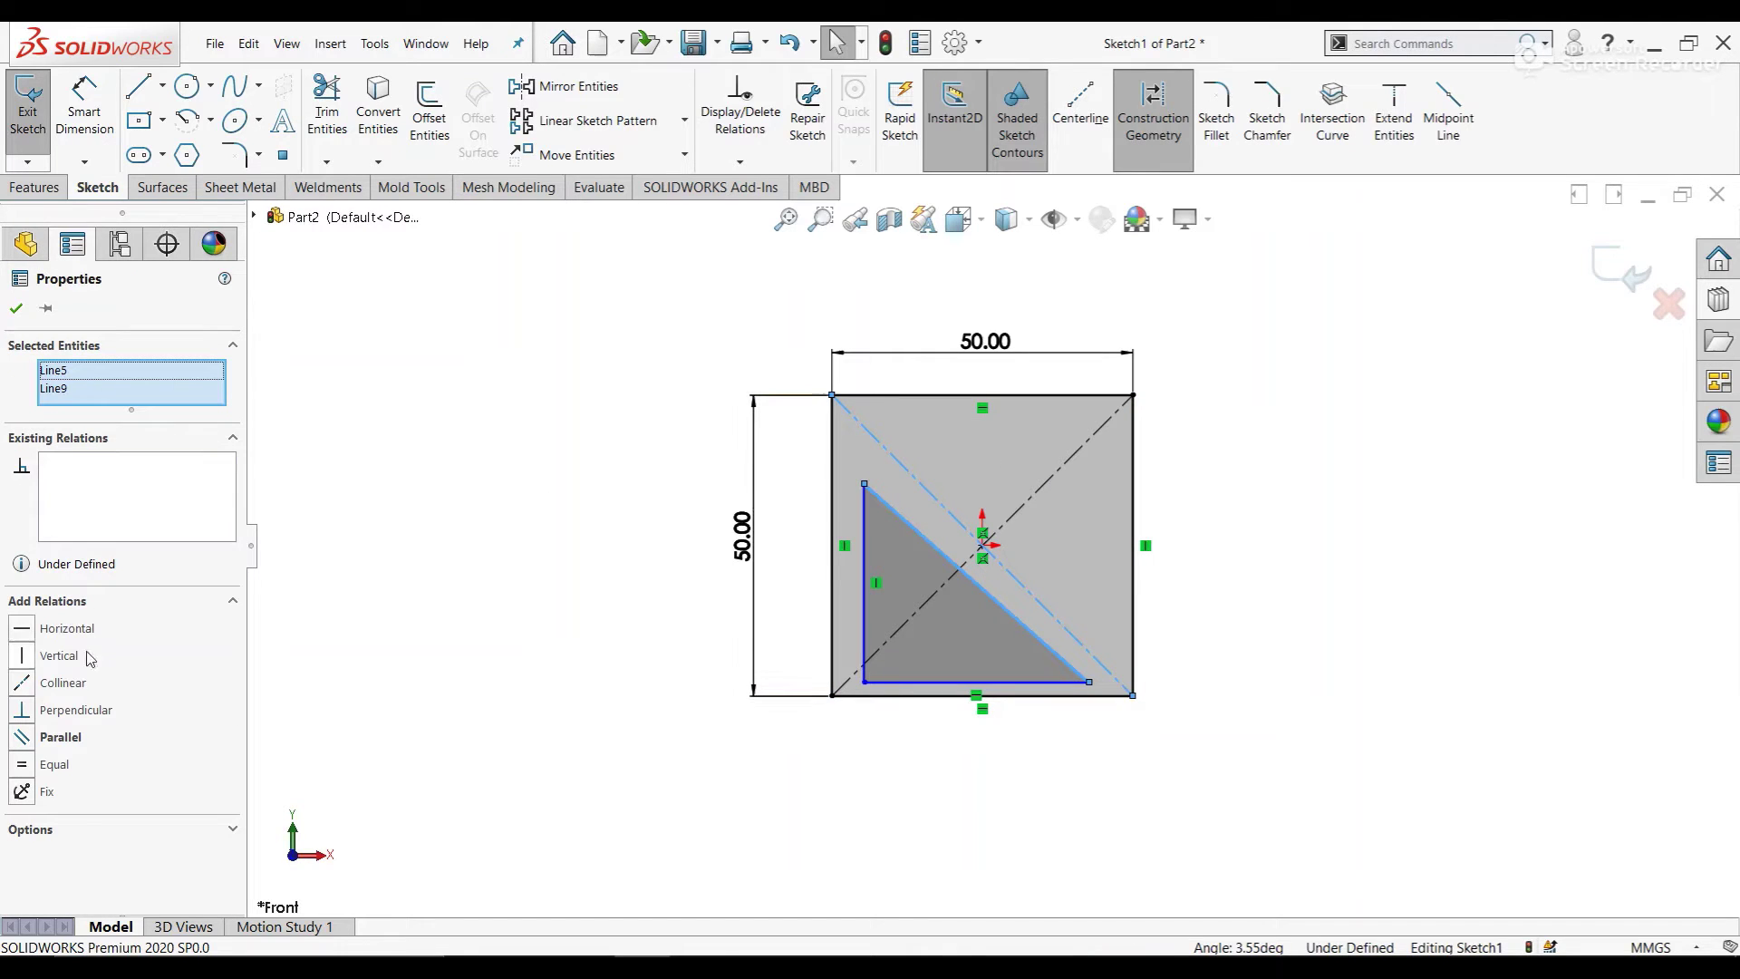
left_click(57, 745)
left_click(367, 494)
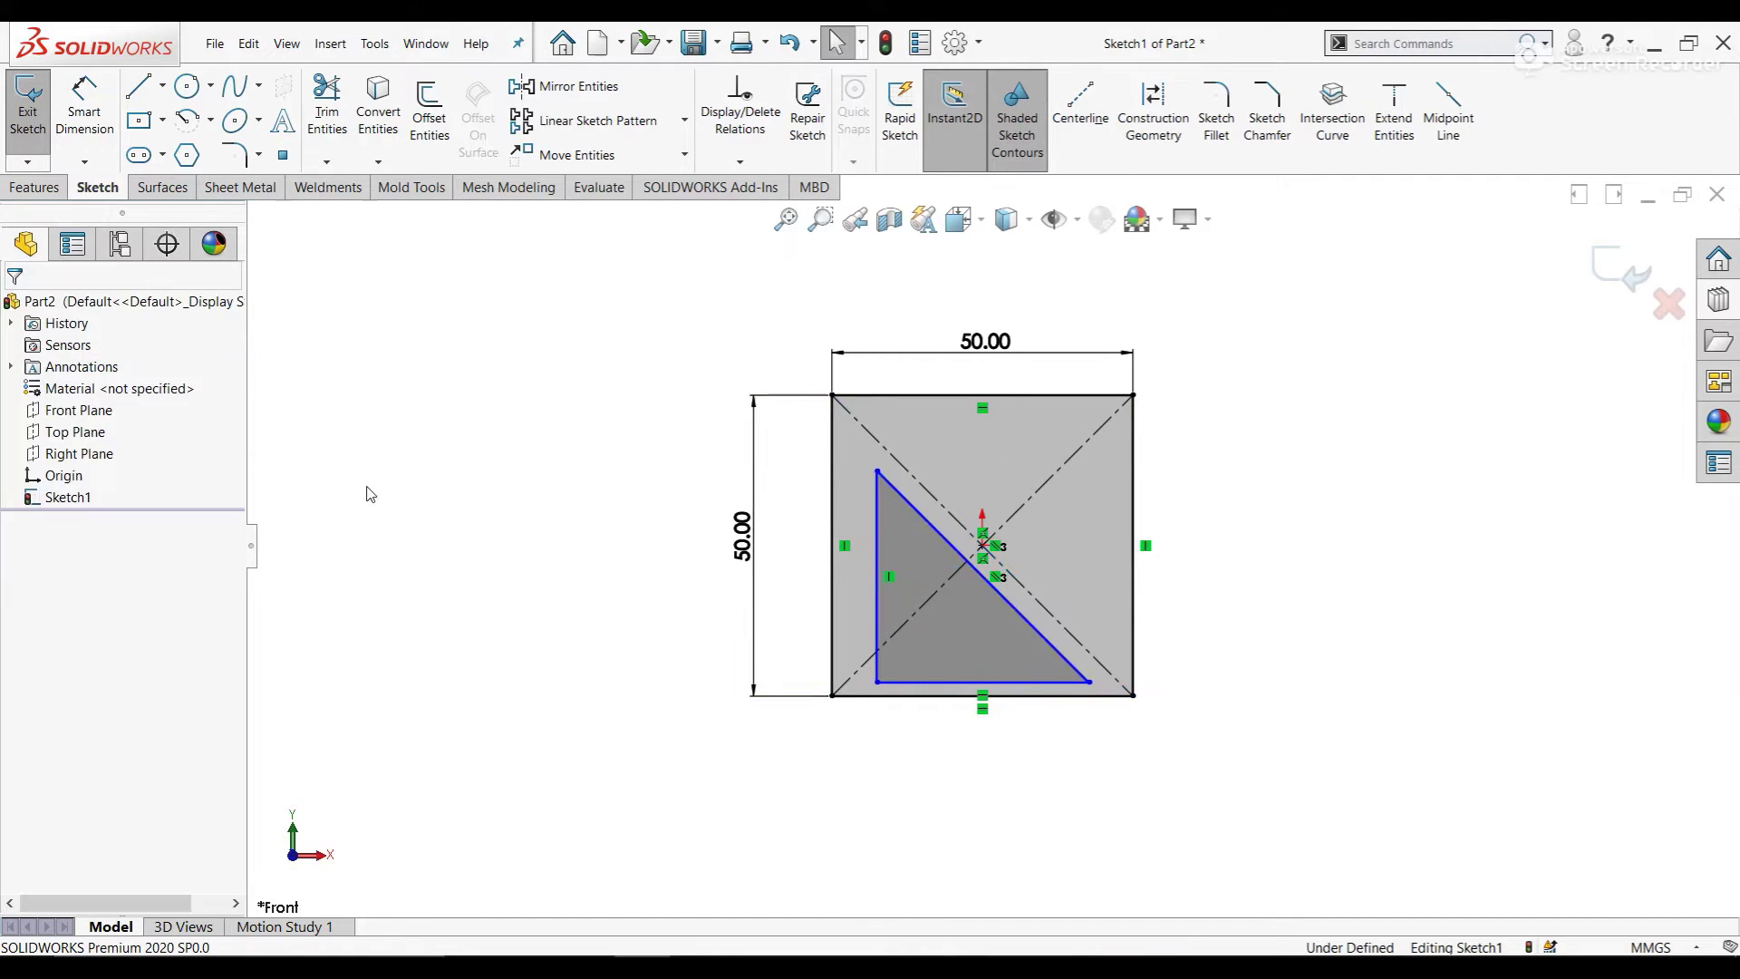
Step: Offset the triangle's vertical and bottom sides 5 mm from the square's left and bottom edges
left_click(85, 102)
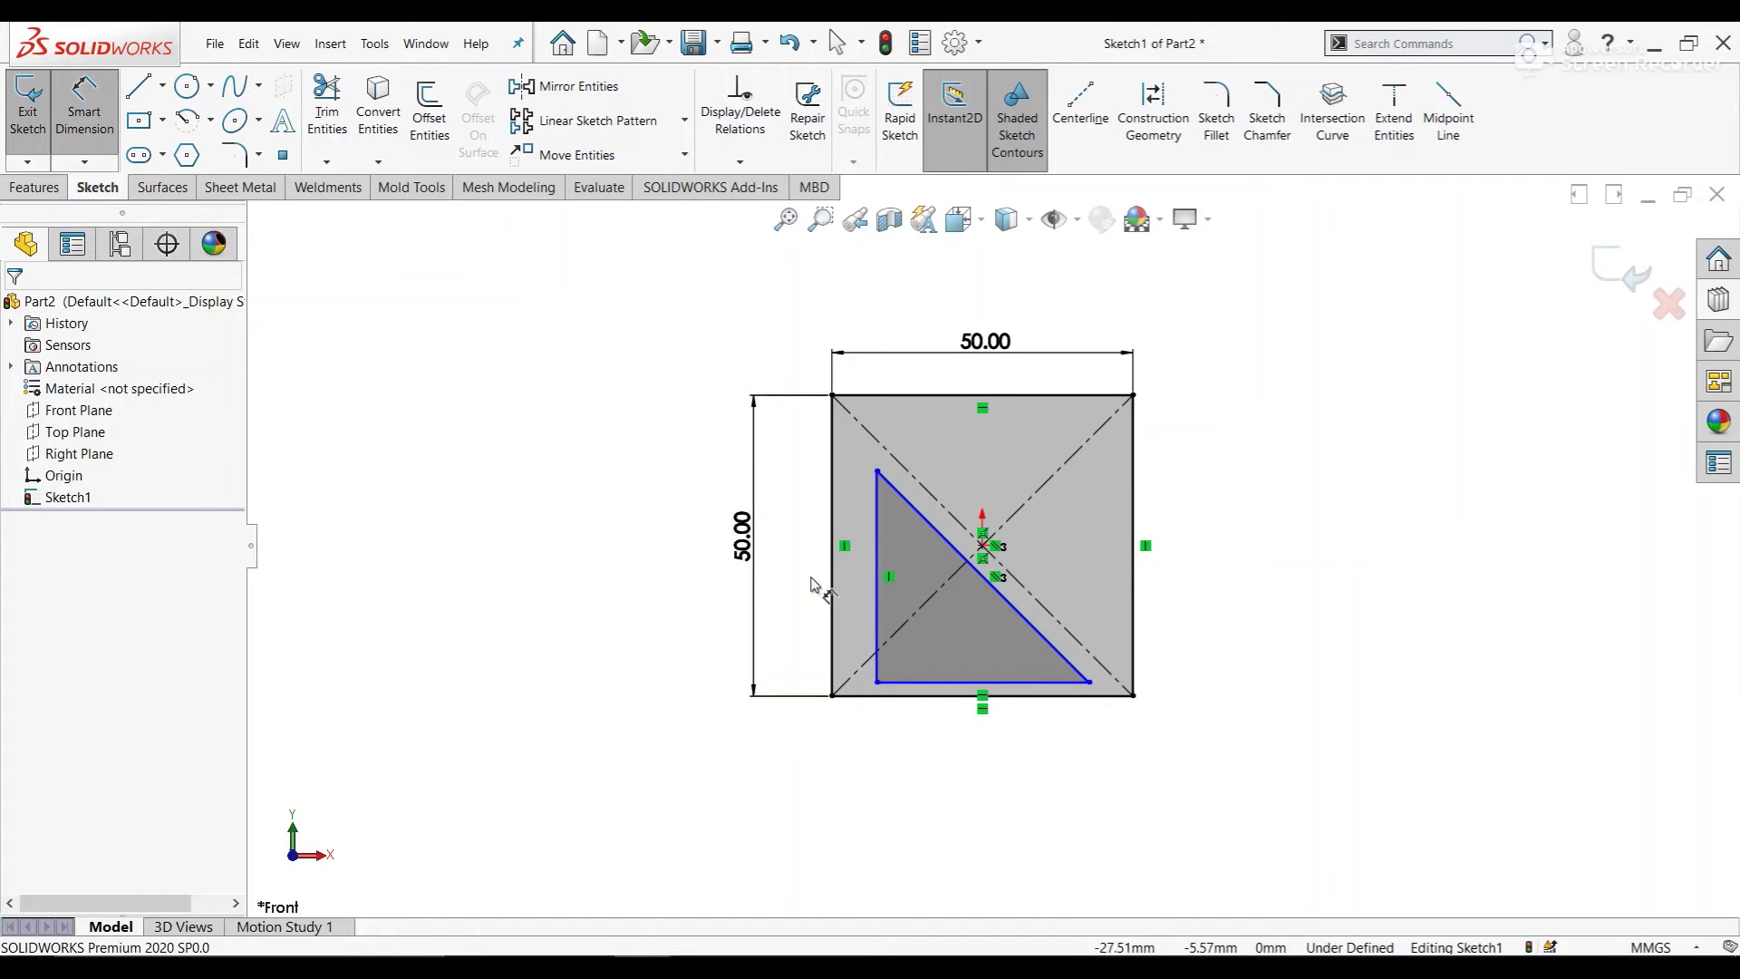
left_click(882, 595)
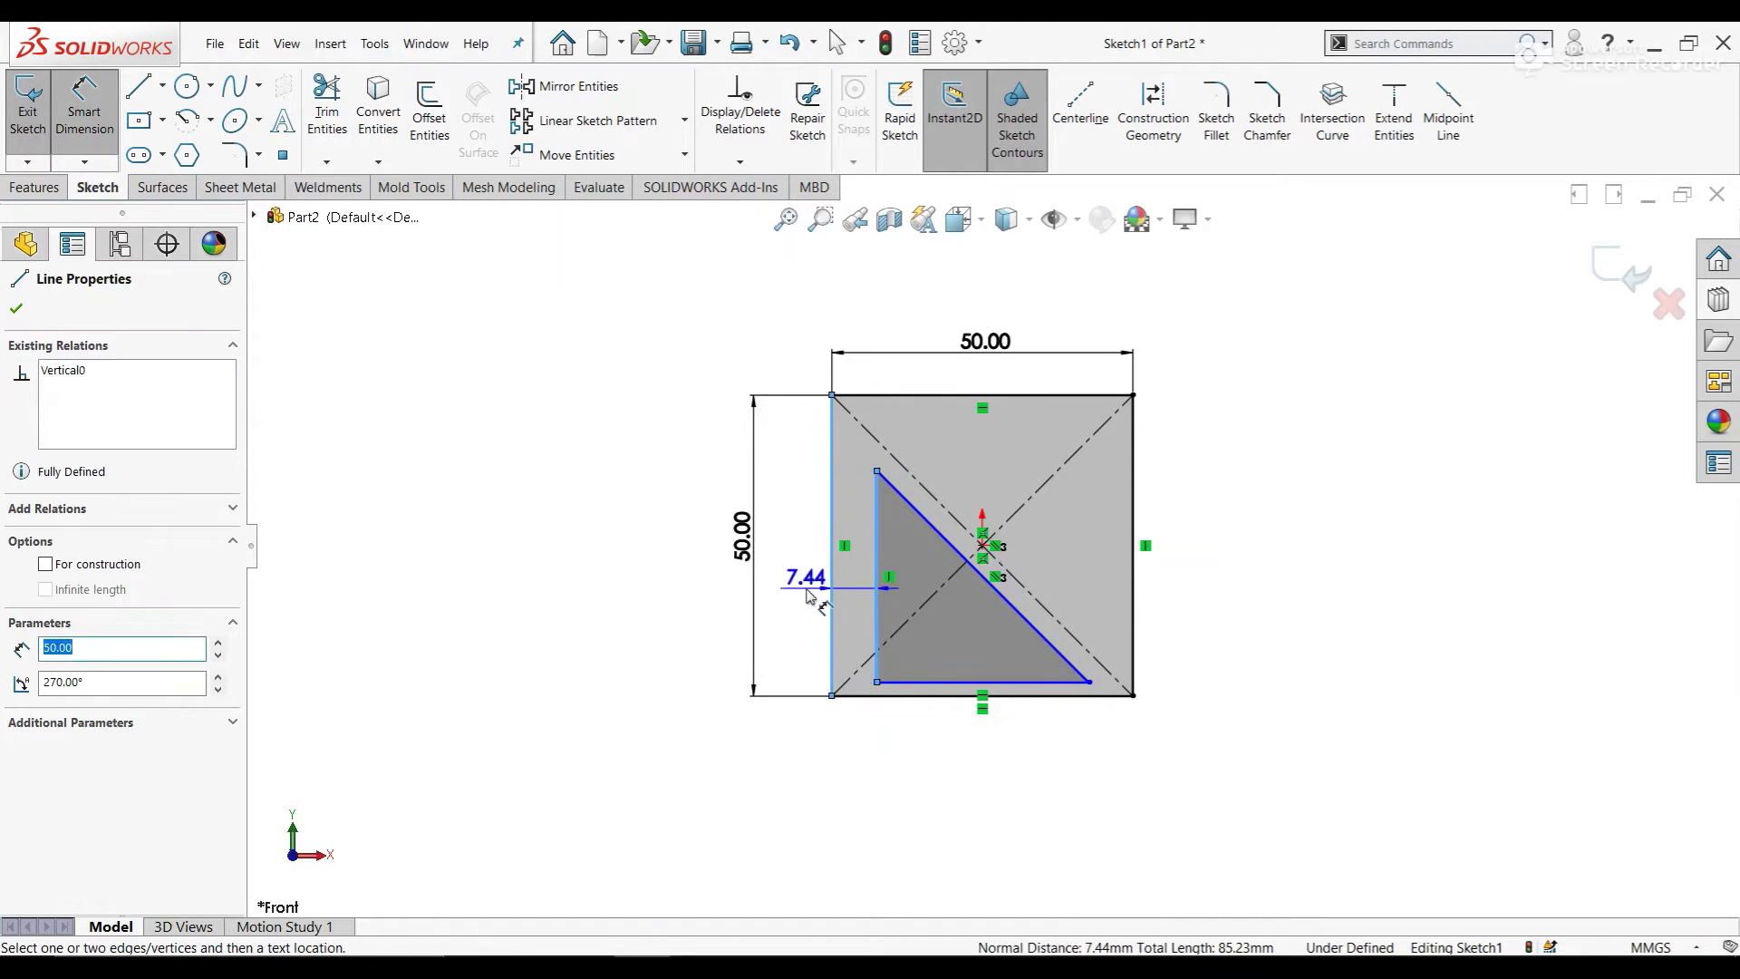
left_click(794, 580)
type("5")
key("Return")
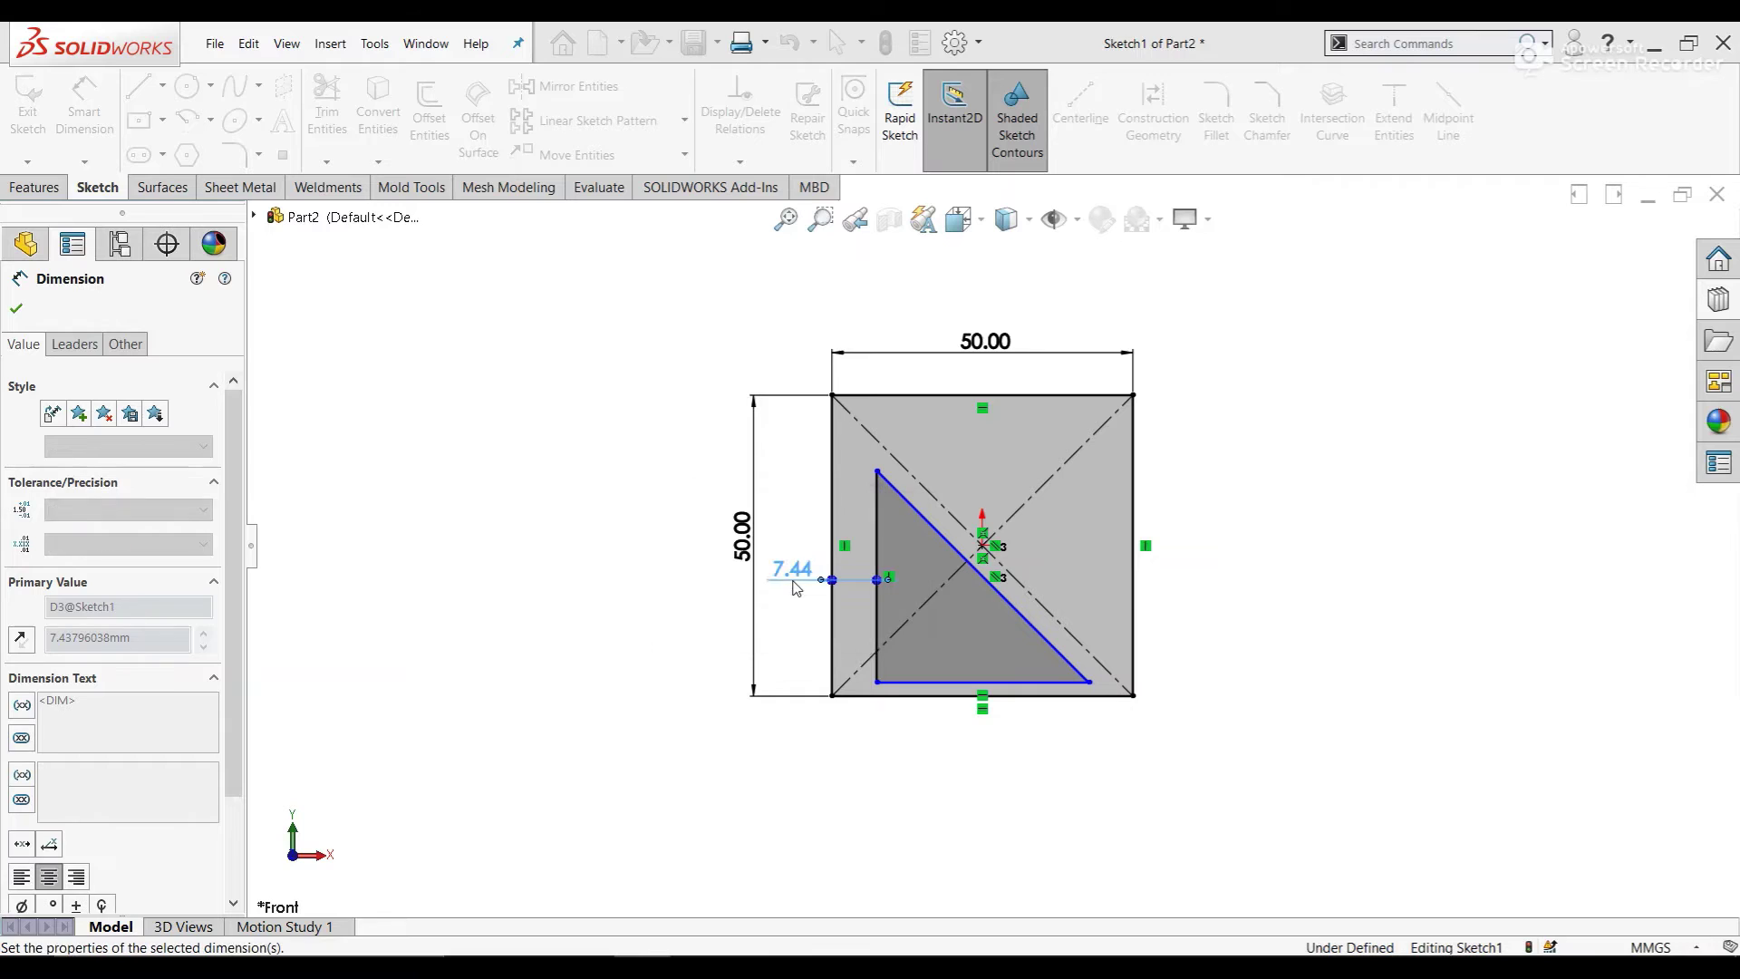
left_click(1033, 683)
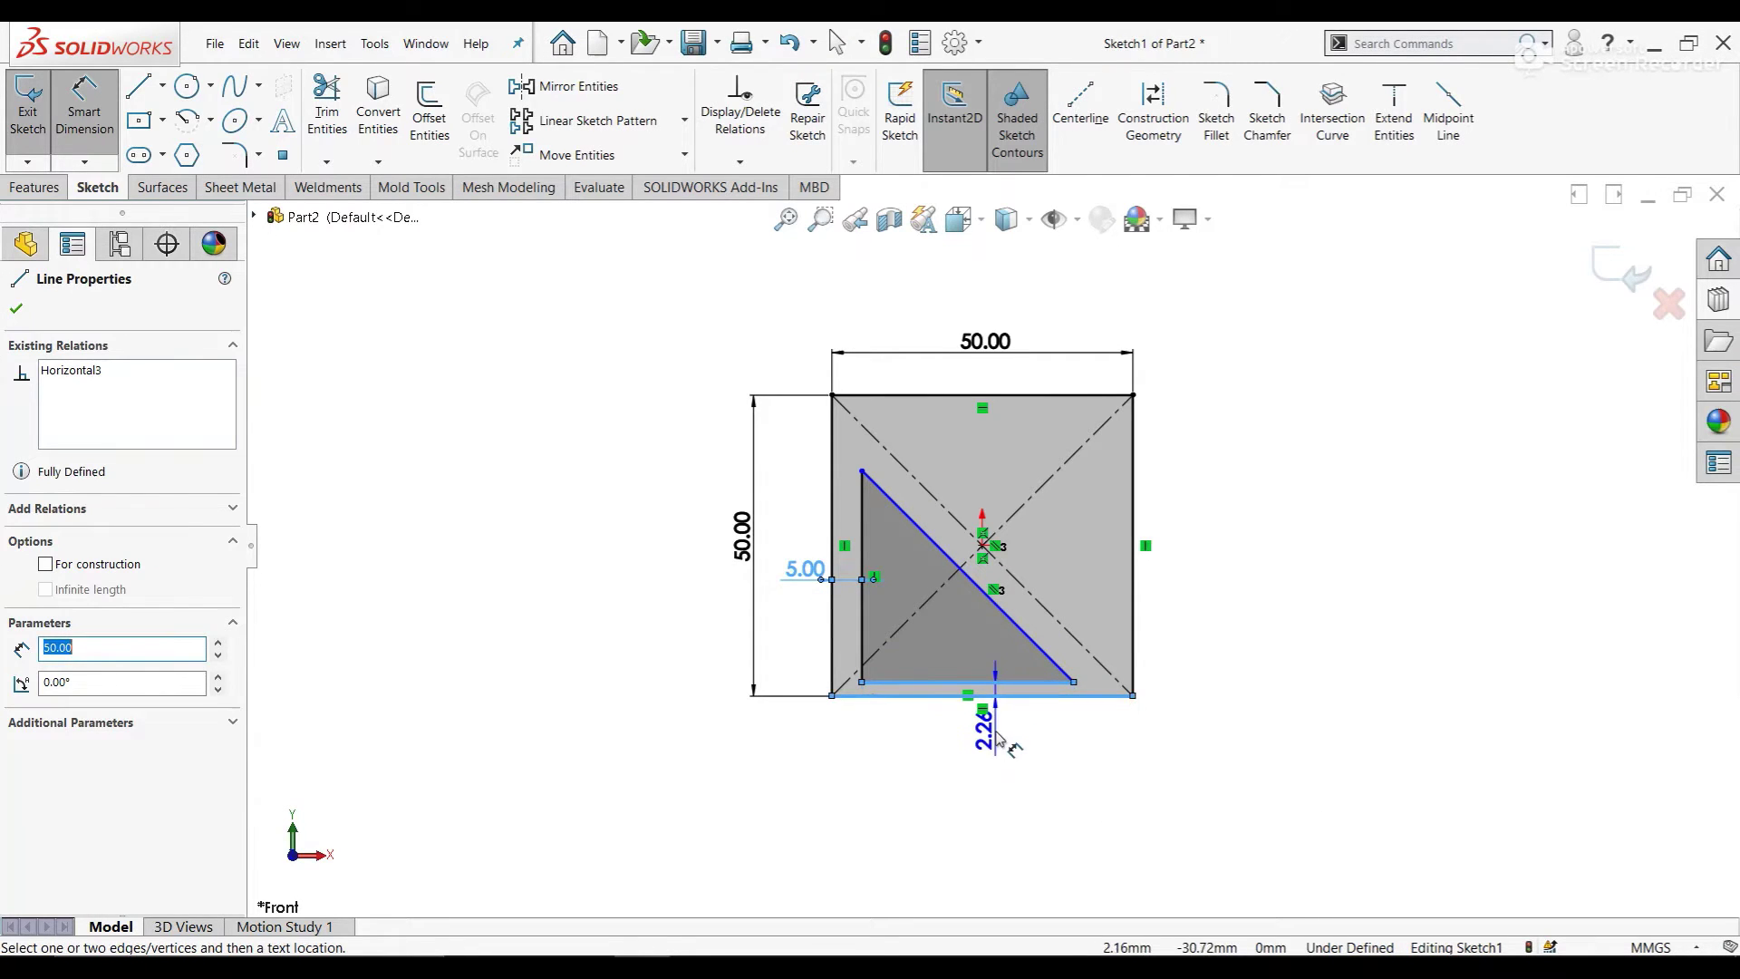
left_click(1018, 741)
type("5")
key("Return")
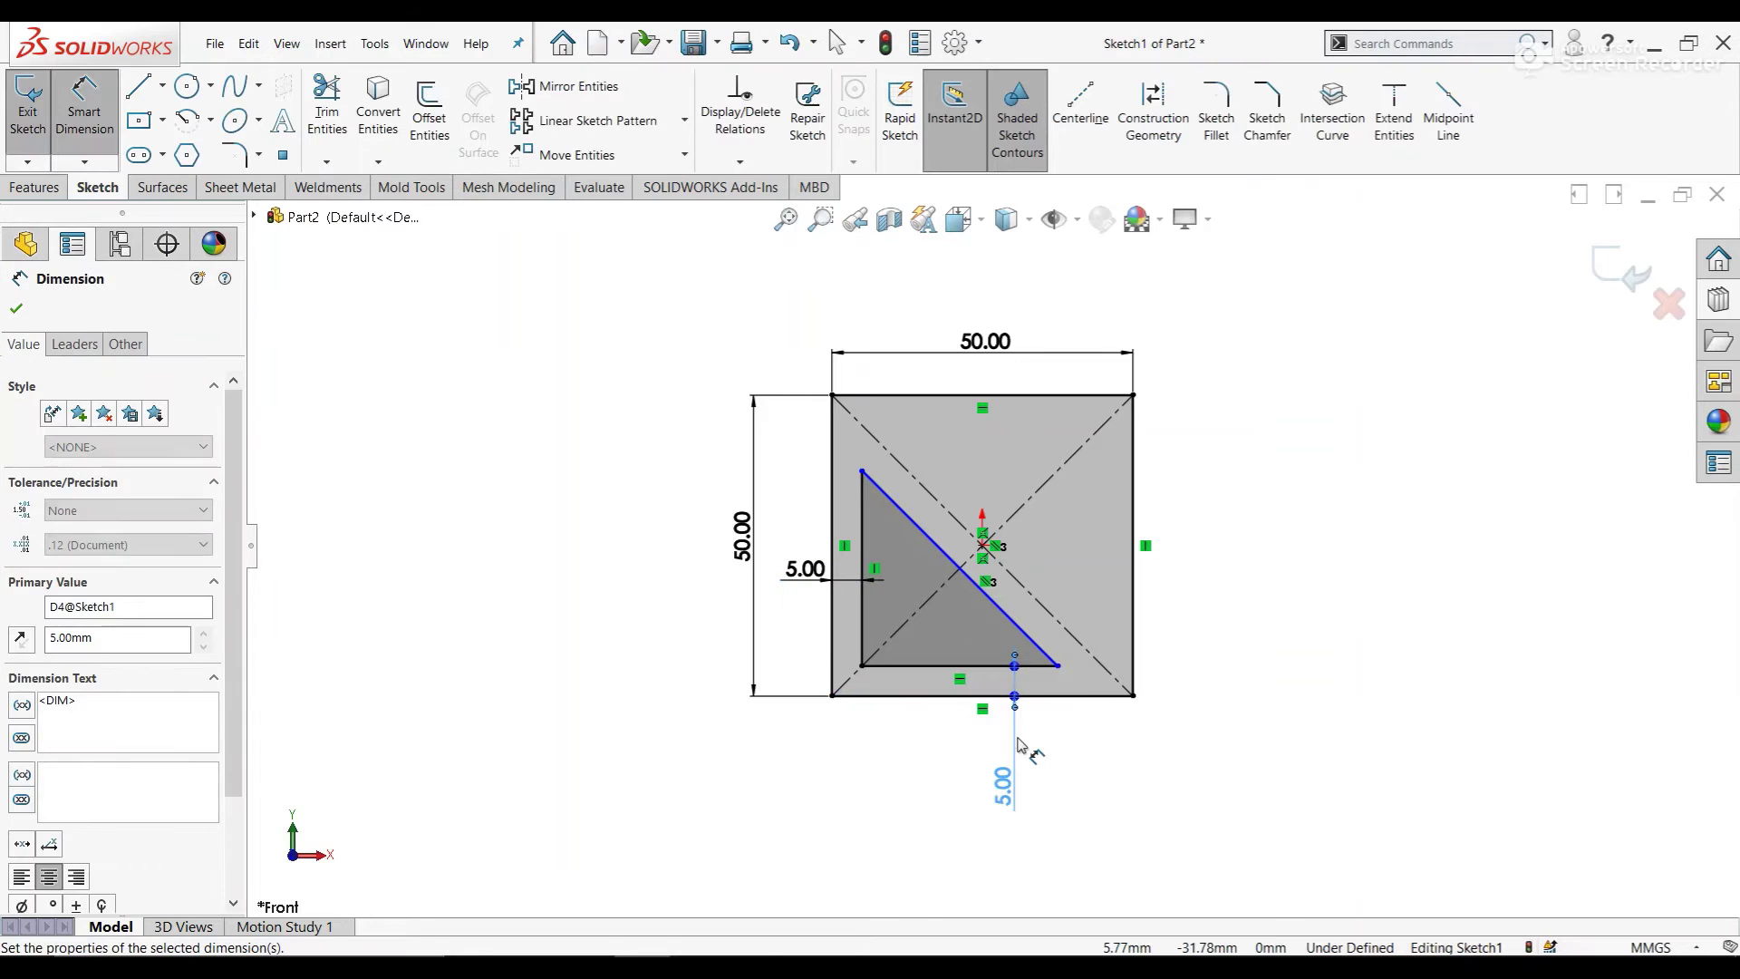
Step: Dimension the hypotenuse 2.5 mm from the diagonal and move that dimension below the corner
scroll(1004, 592, "down", 2)
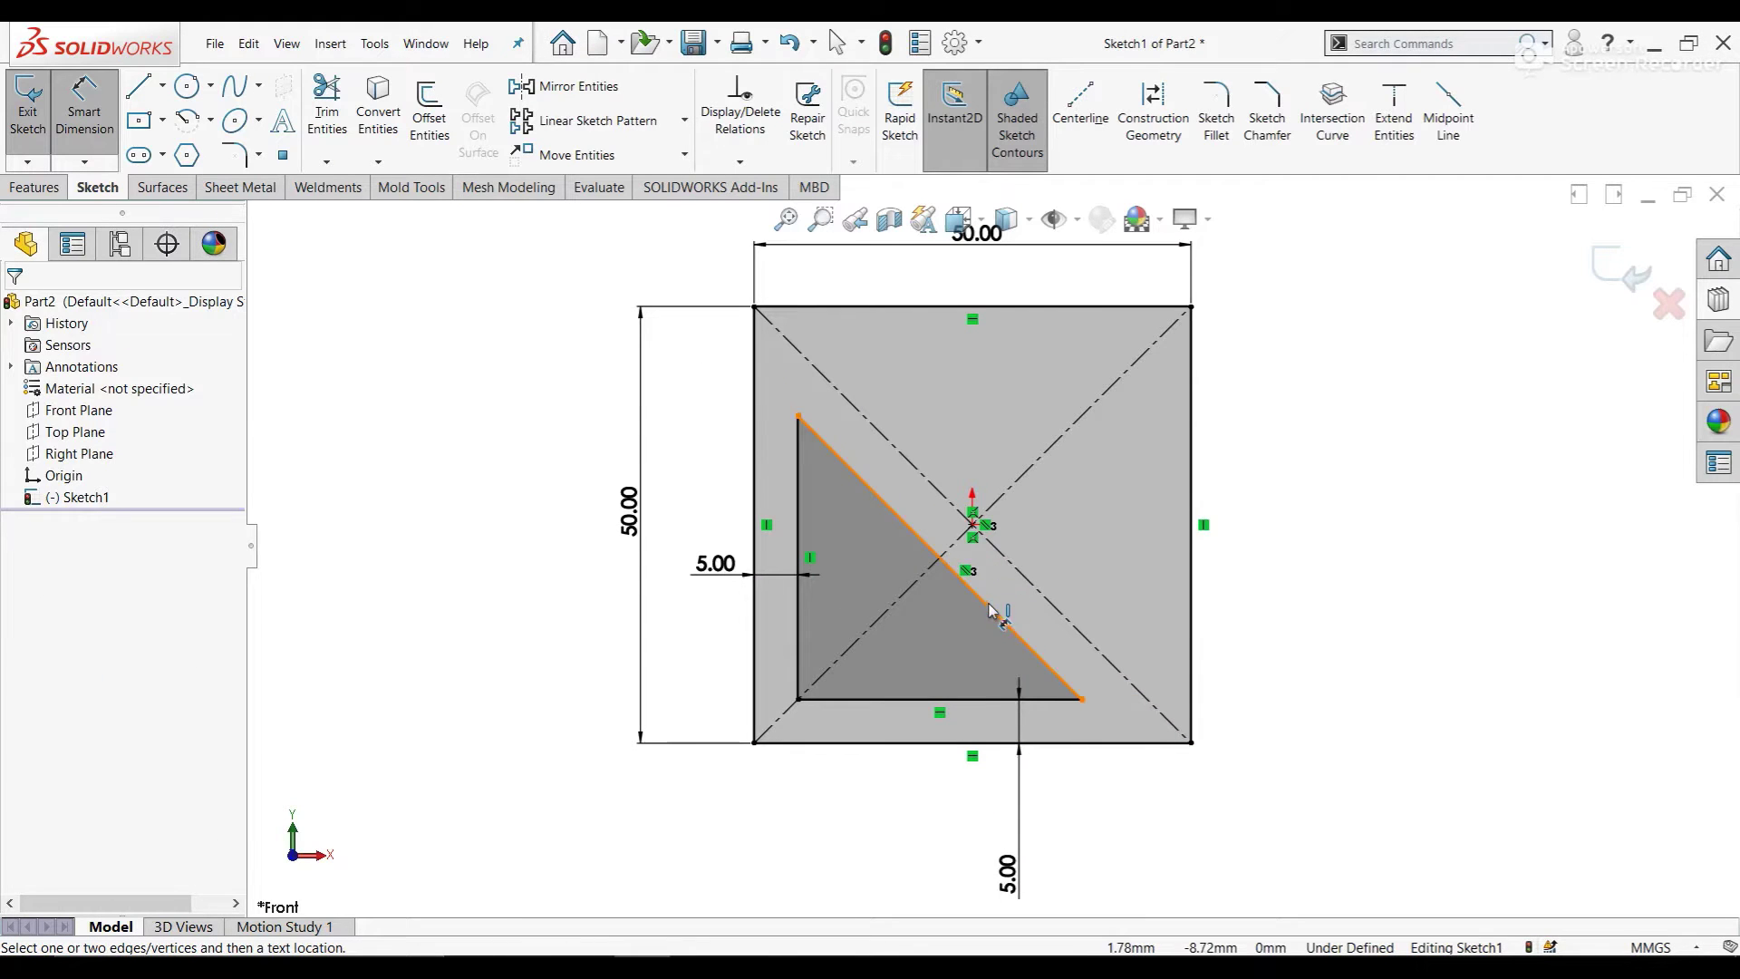
left_click(992, 610)
left_click(1024, 580)
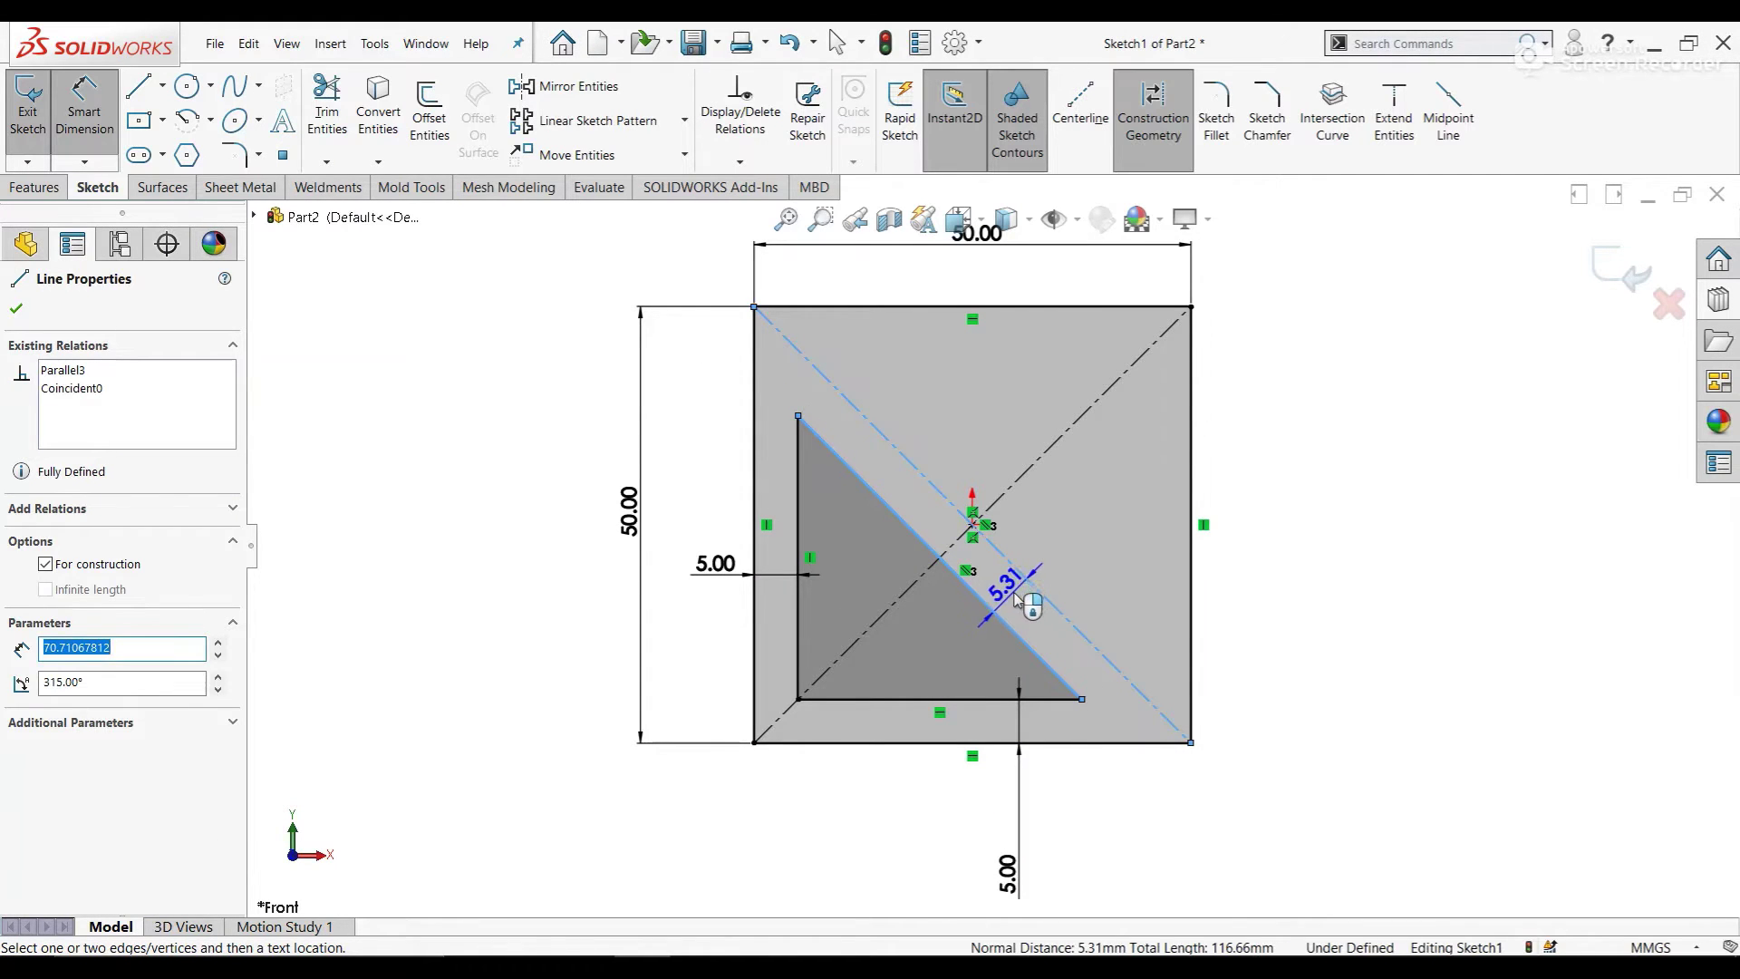
left_click(1014, 589)
type("2.5")
key("Return")
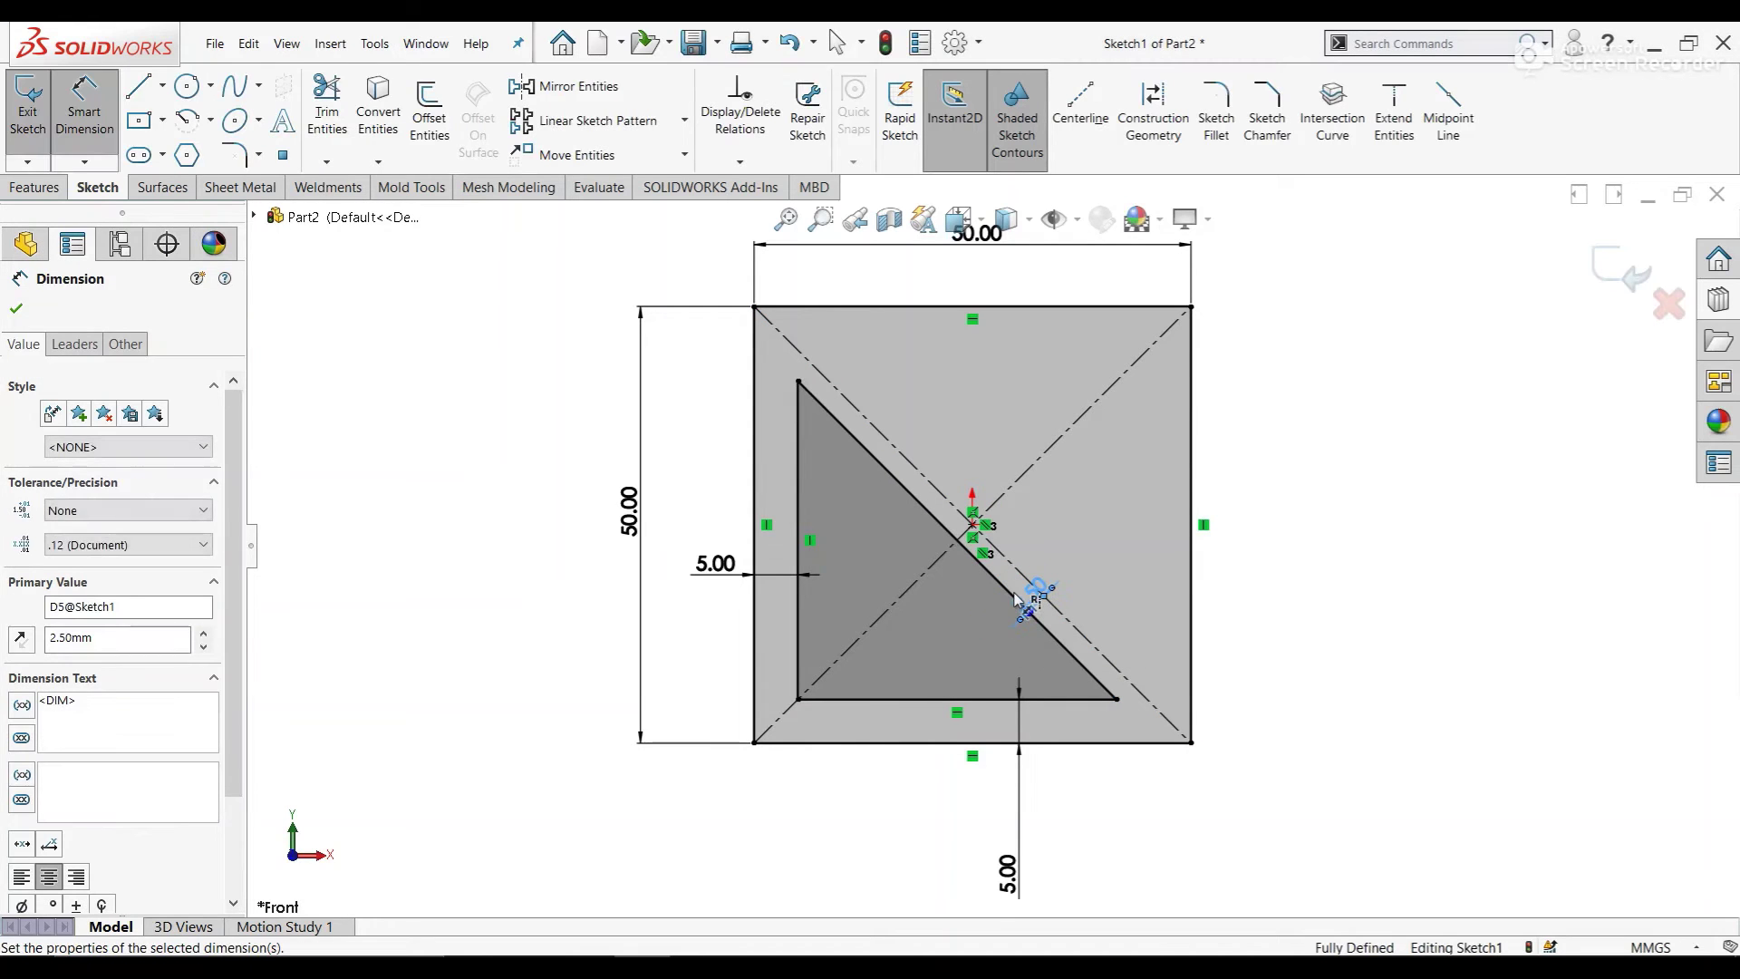
left_click_drag(1031, 598, 1169, 811)
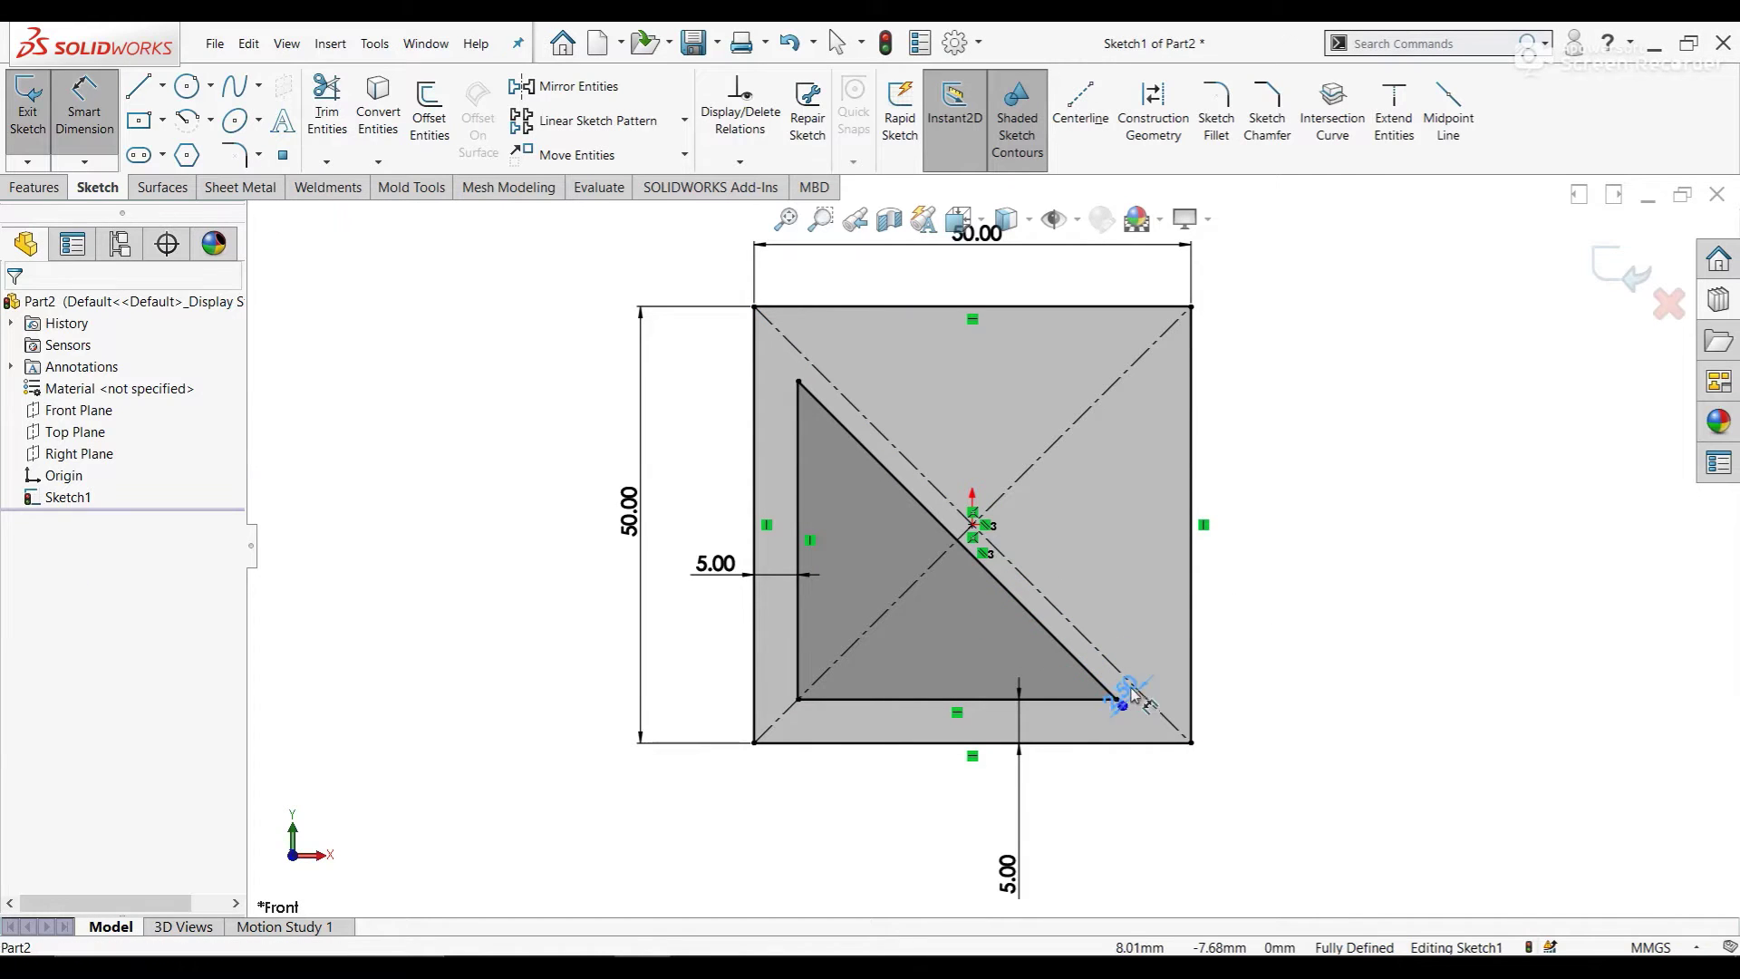
left_click(1178, 798)
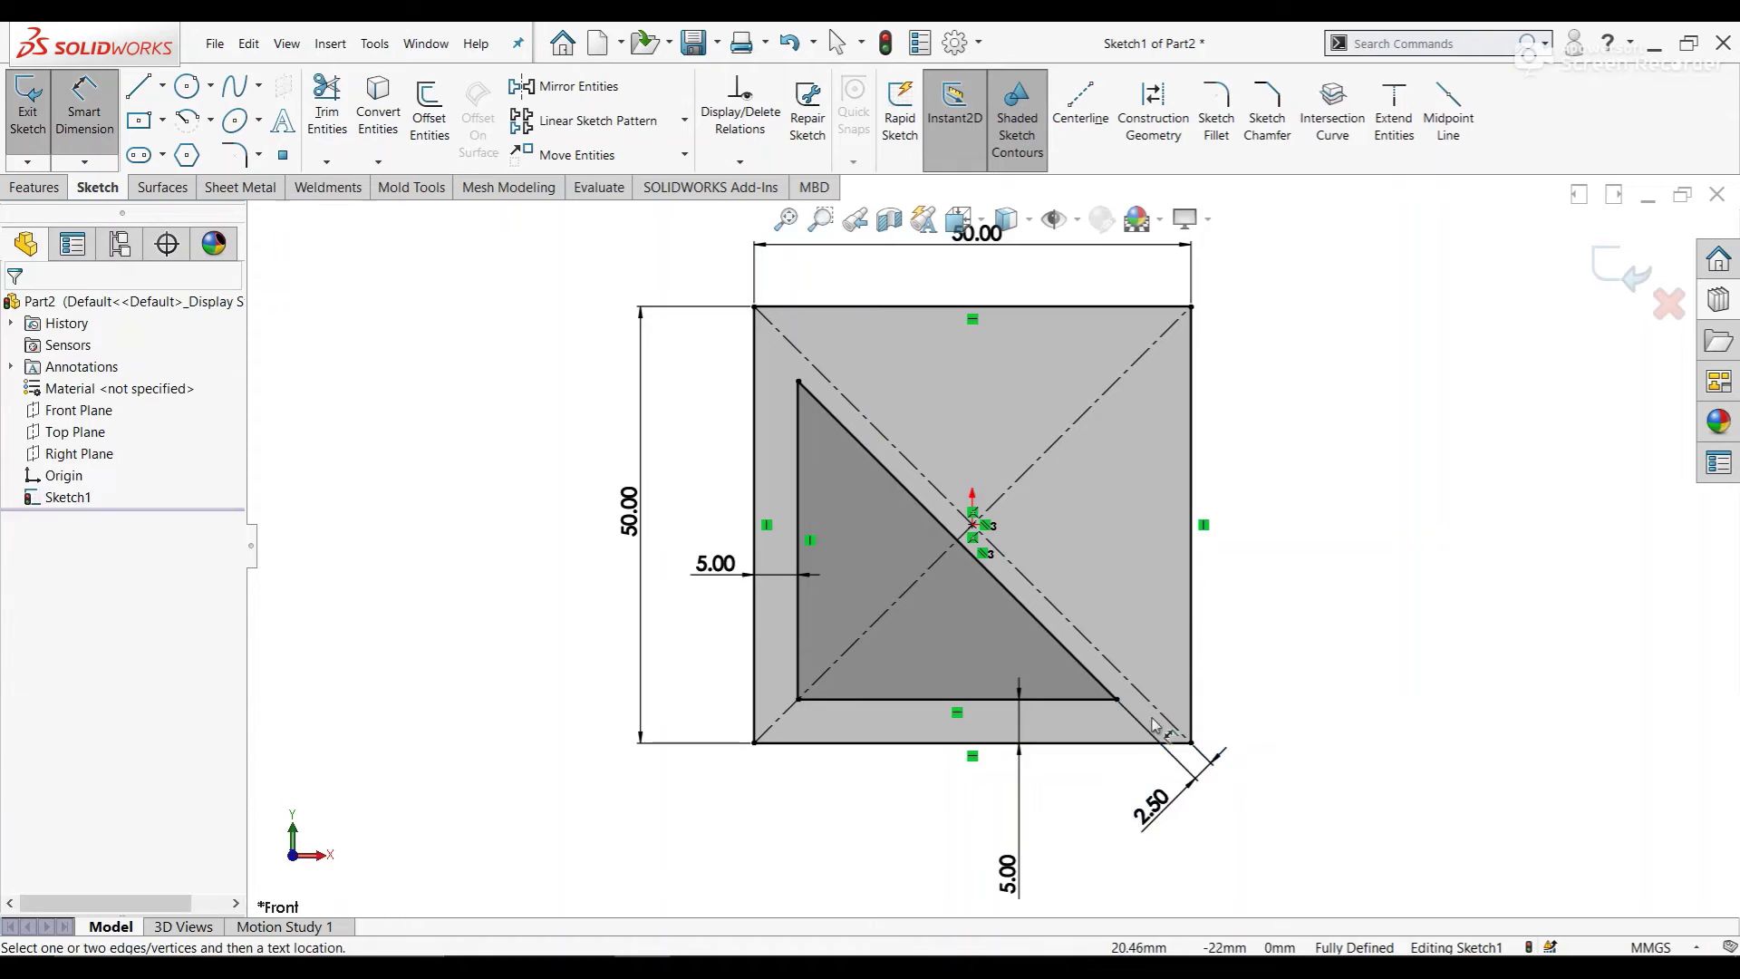
right_click(1257, 546)
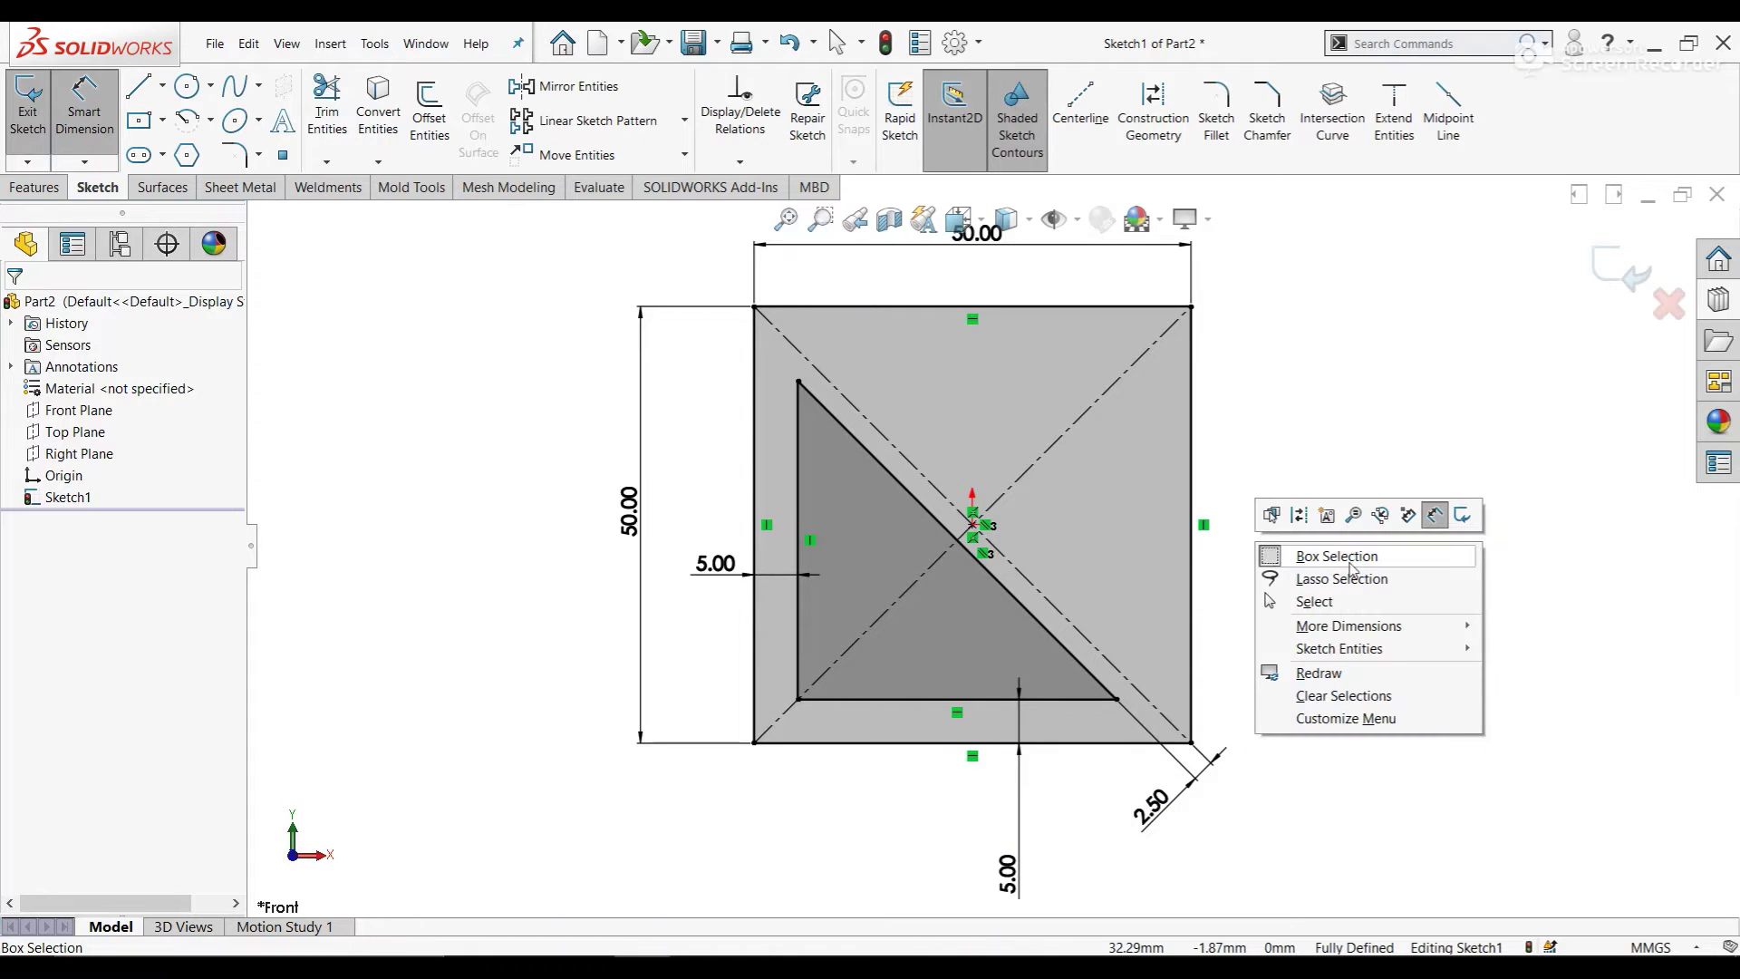
left_click(1315, 602)
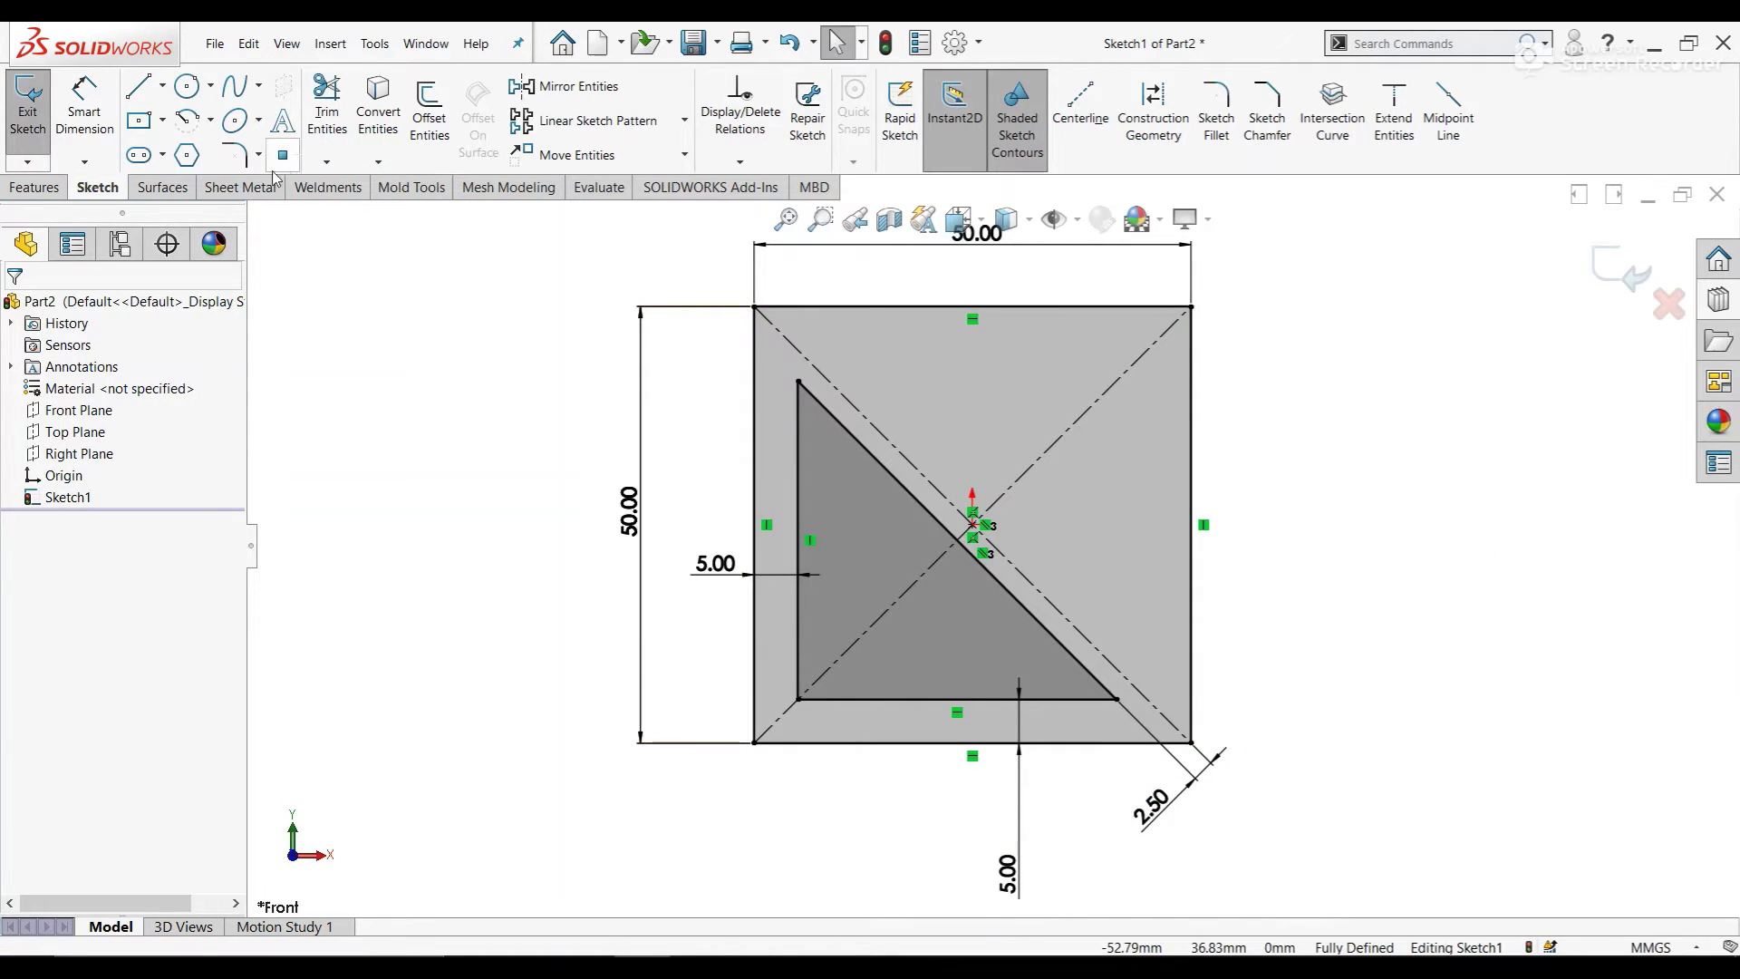
Step: Fillet the triangle's top-left, bottom-left and bottom-right corners with a 2 mm radius
left_click(234, 154)
left_click(799, 383)
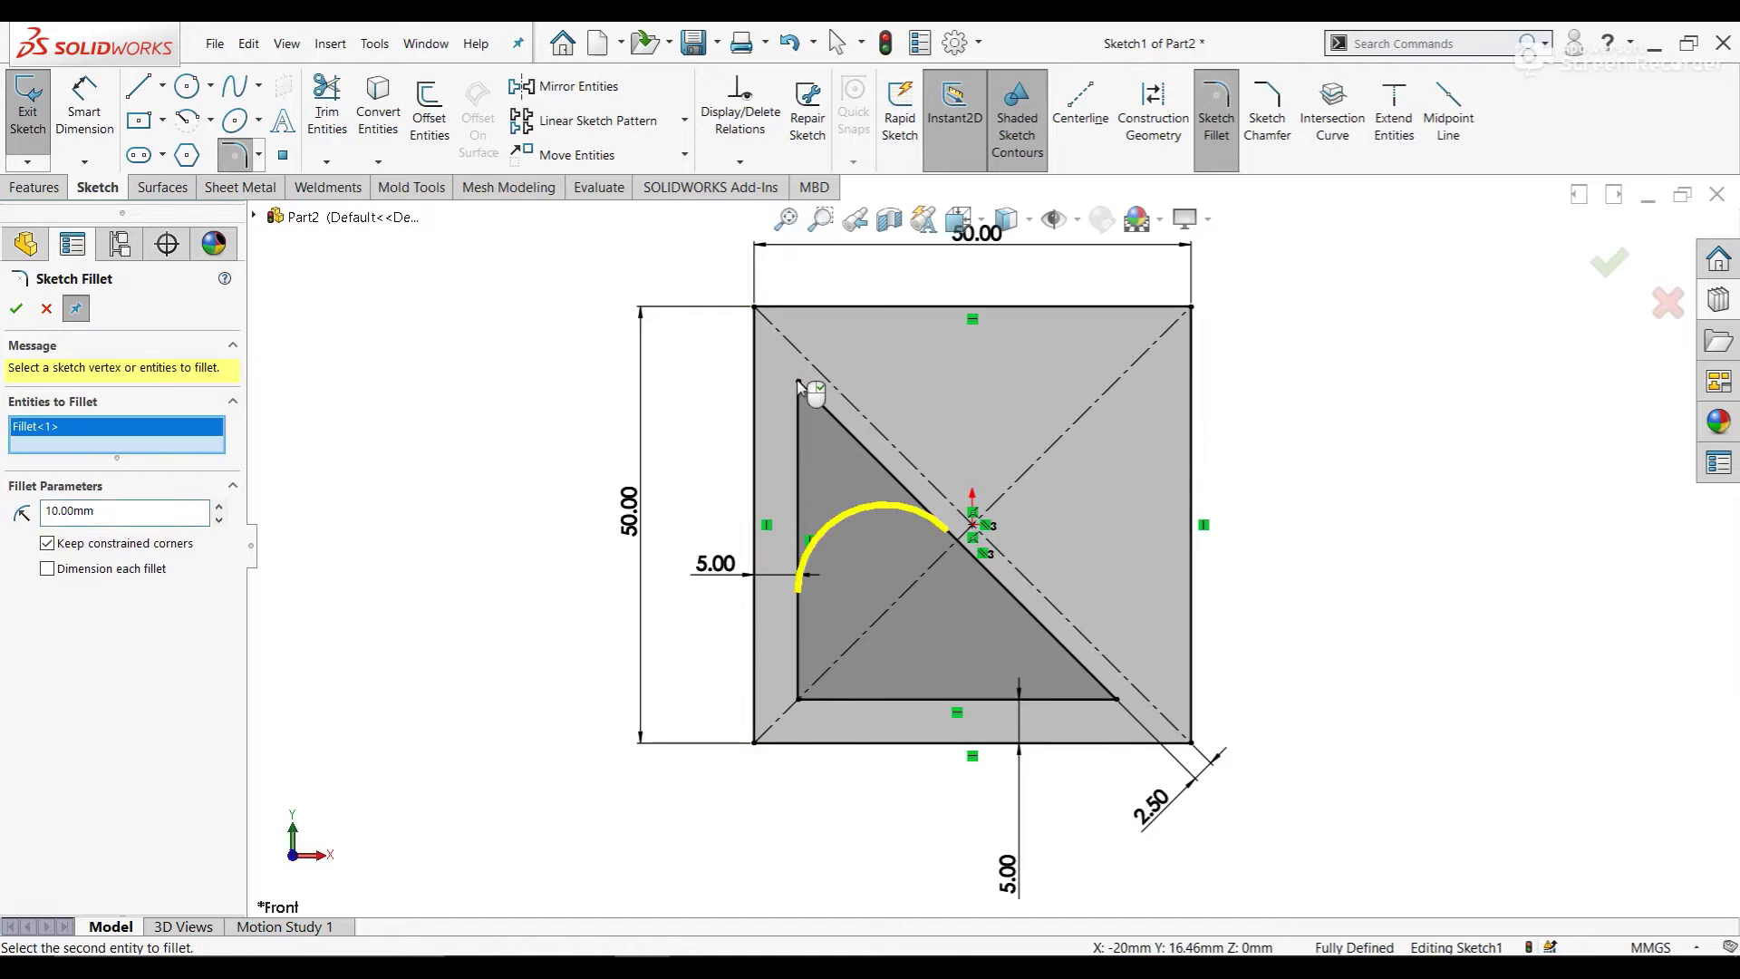
left_click(798, 698)
left_click(1116, 703)
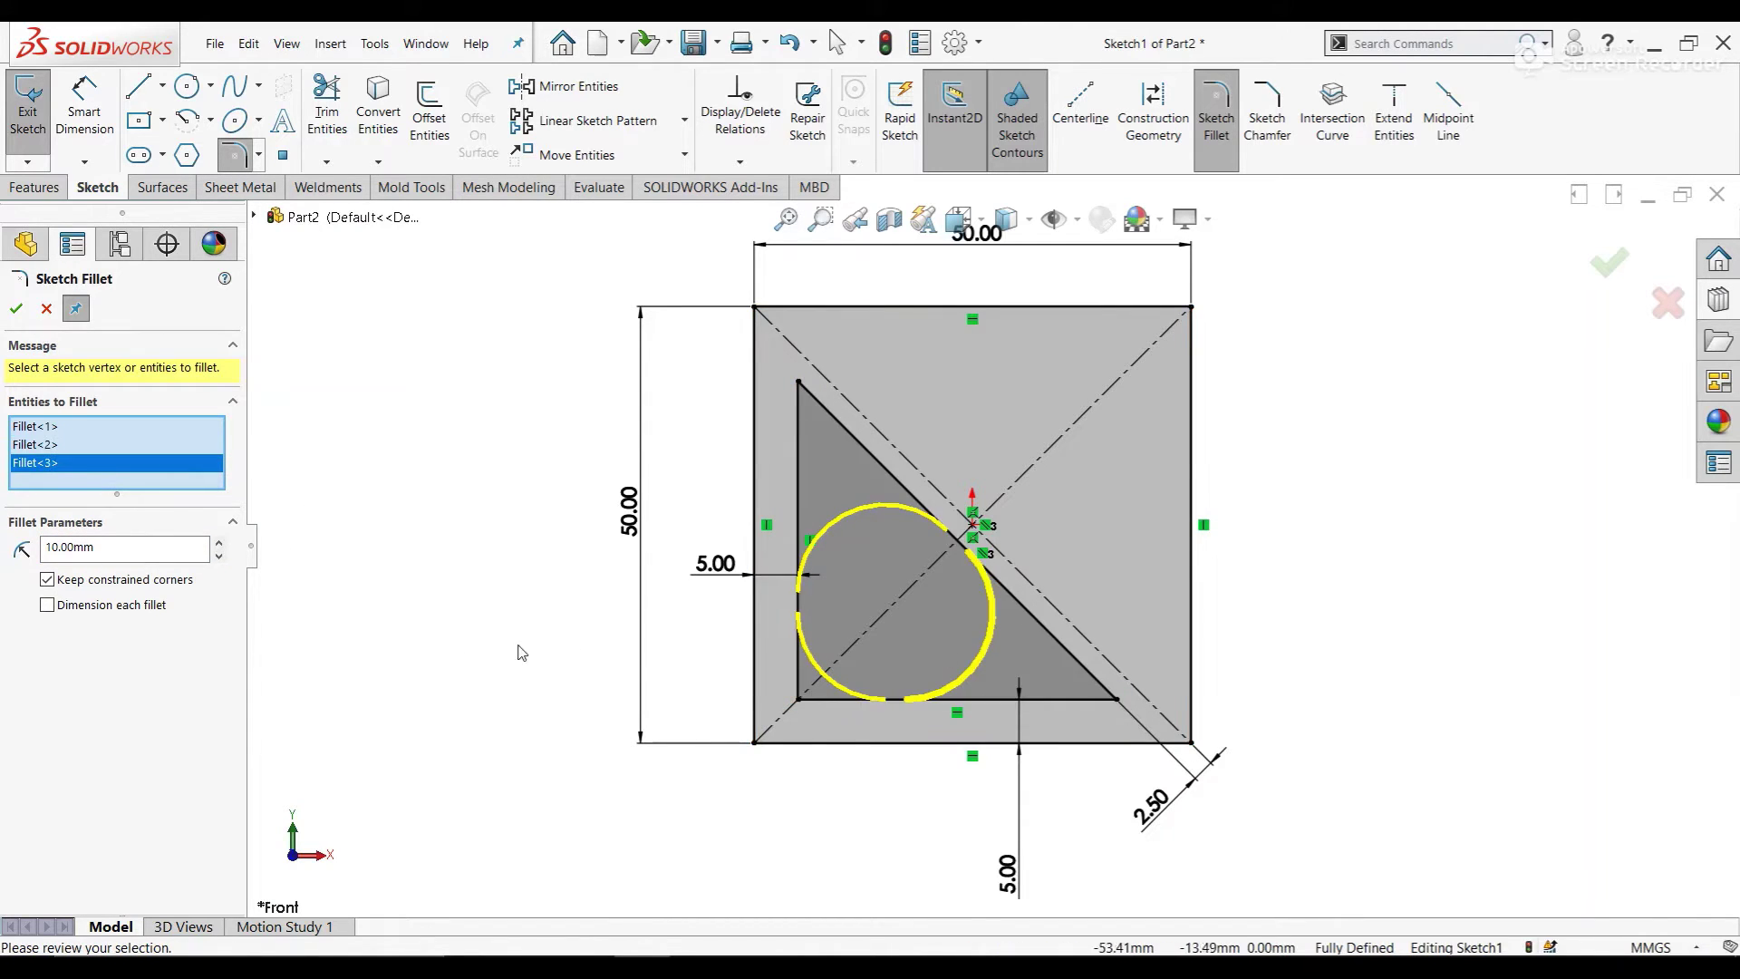
left_click_drag(141, 554, 67, 545)
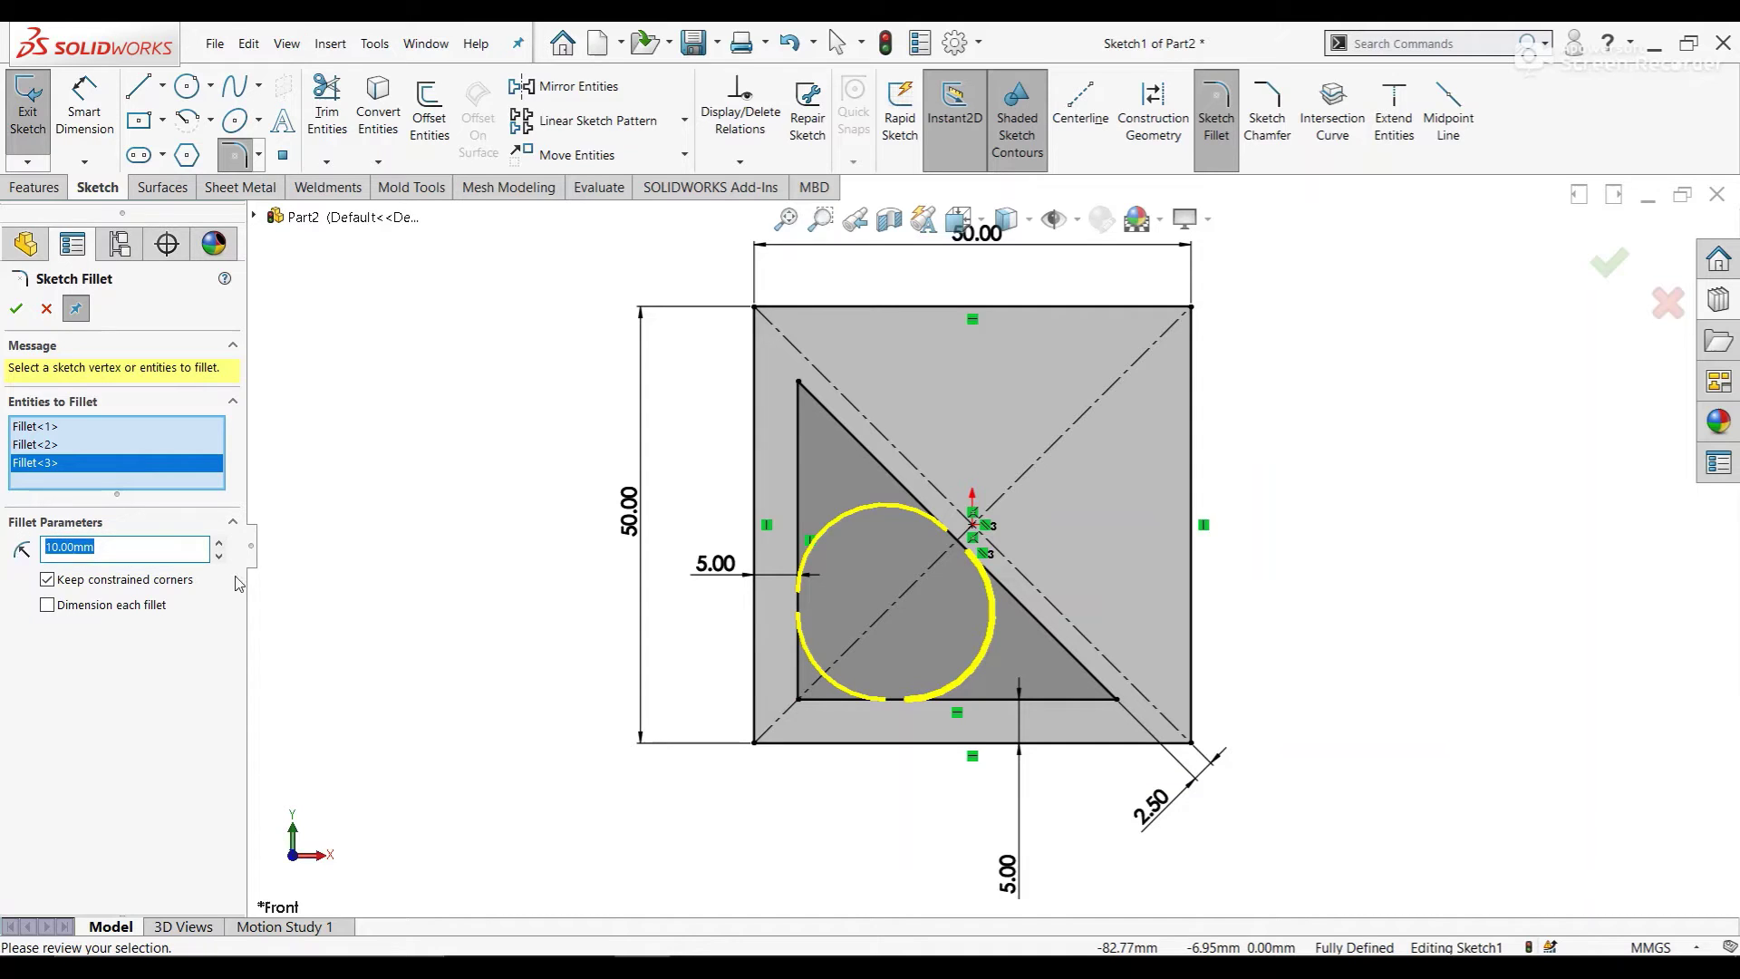
type("2")
key("Return")
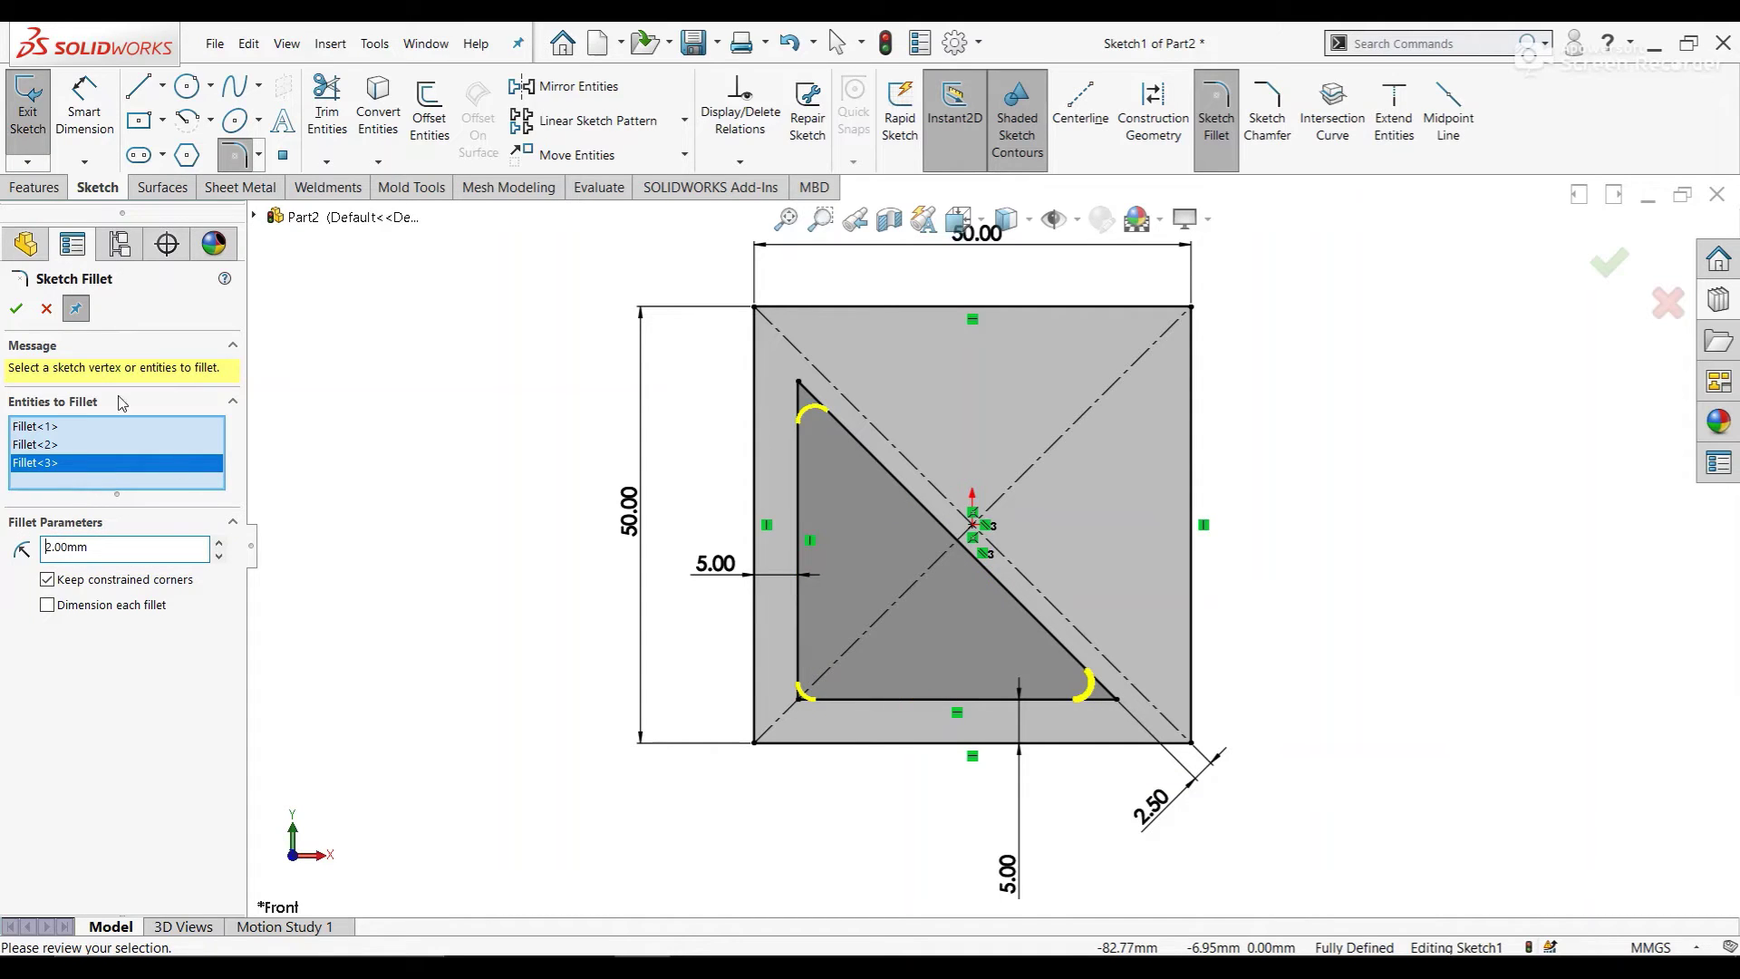
left_click(16, 310)
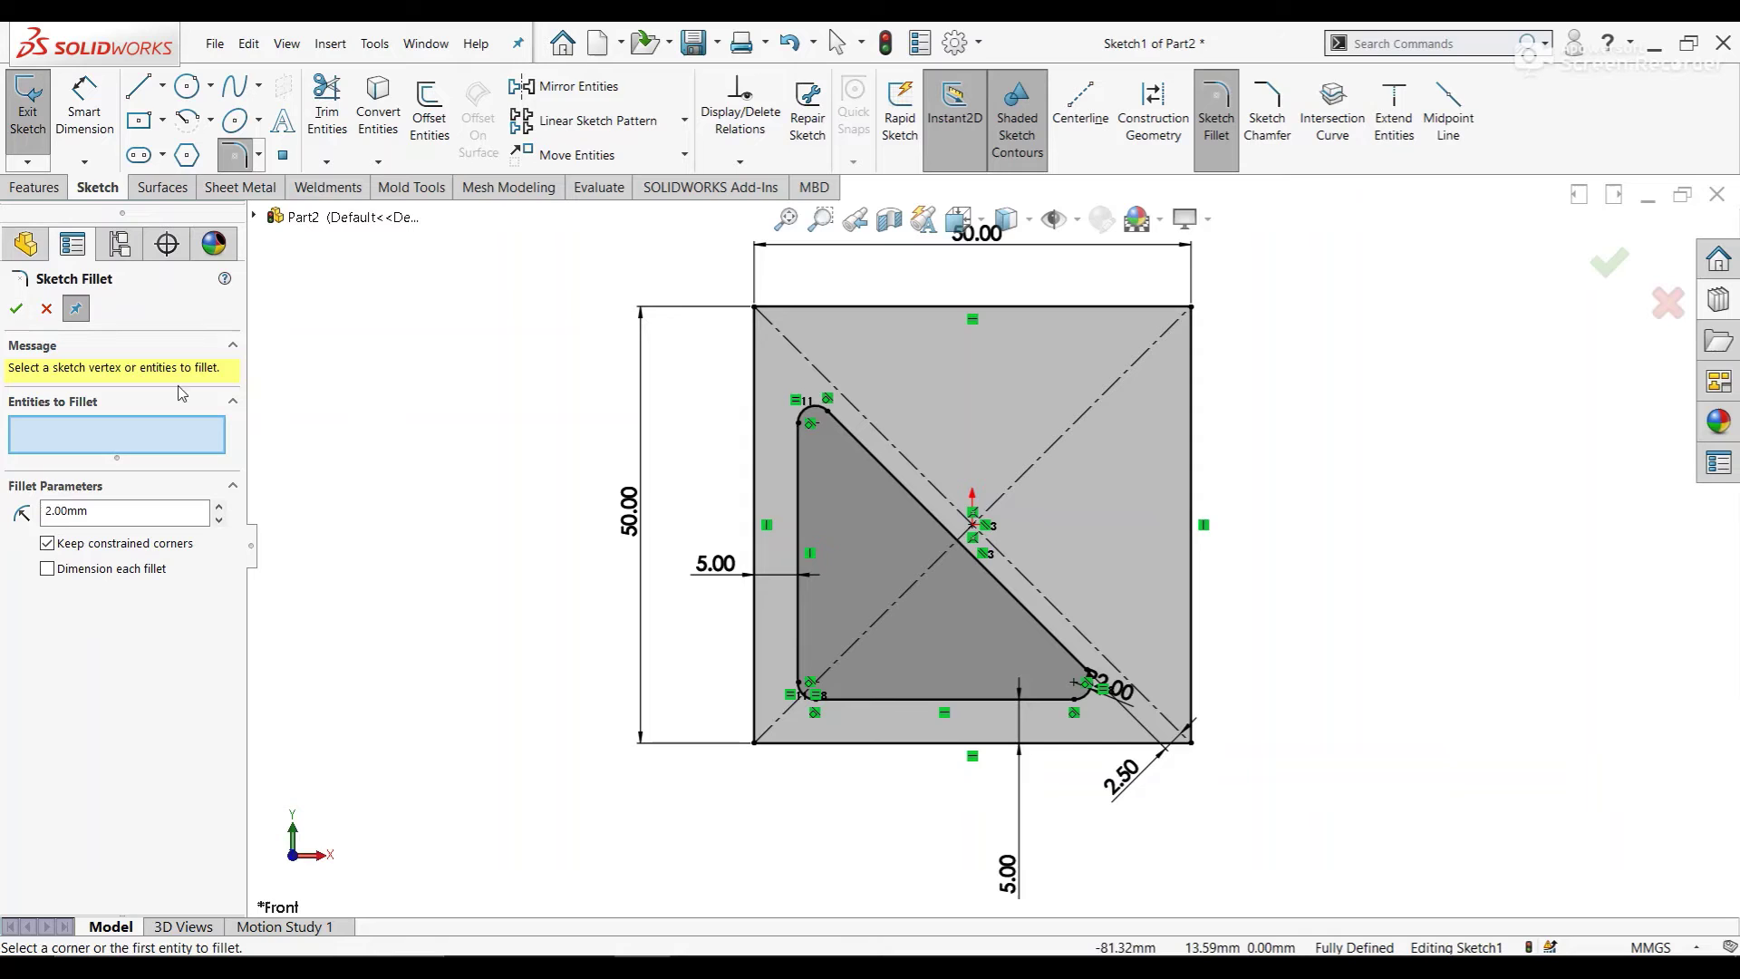
left_click(45, 310)
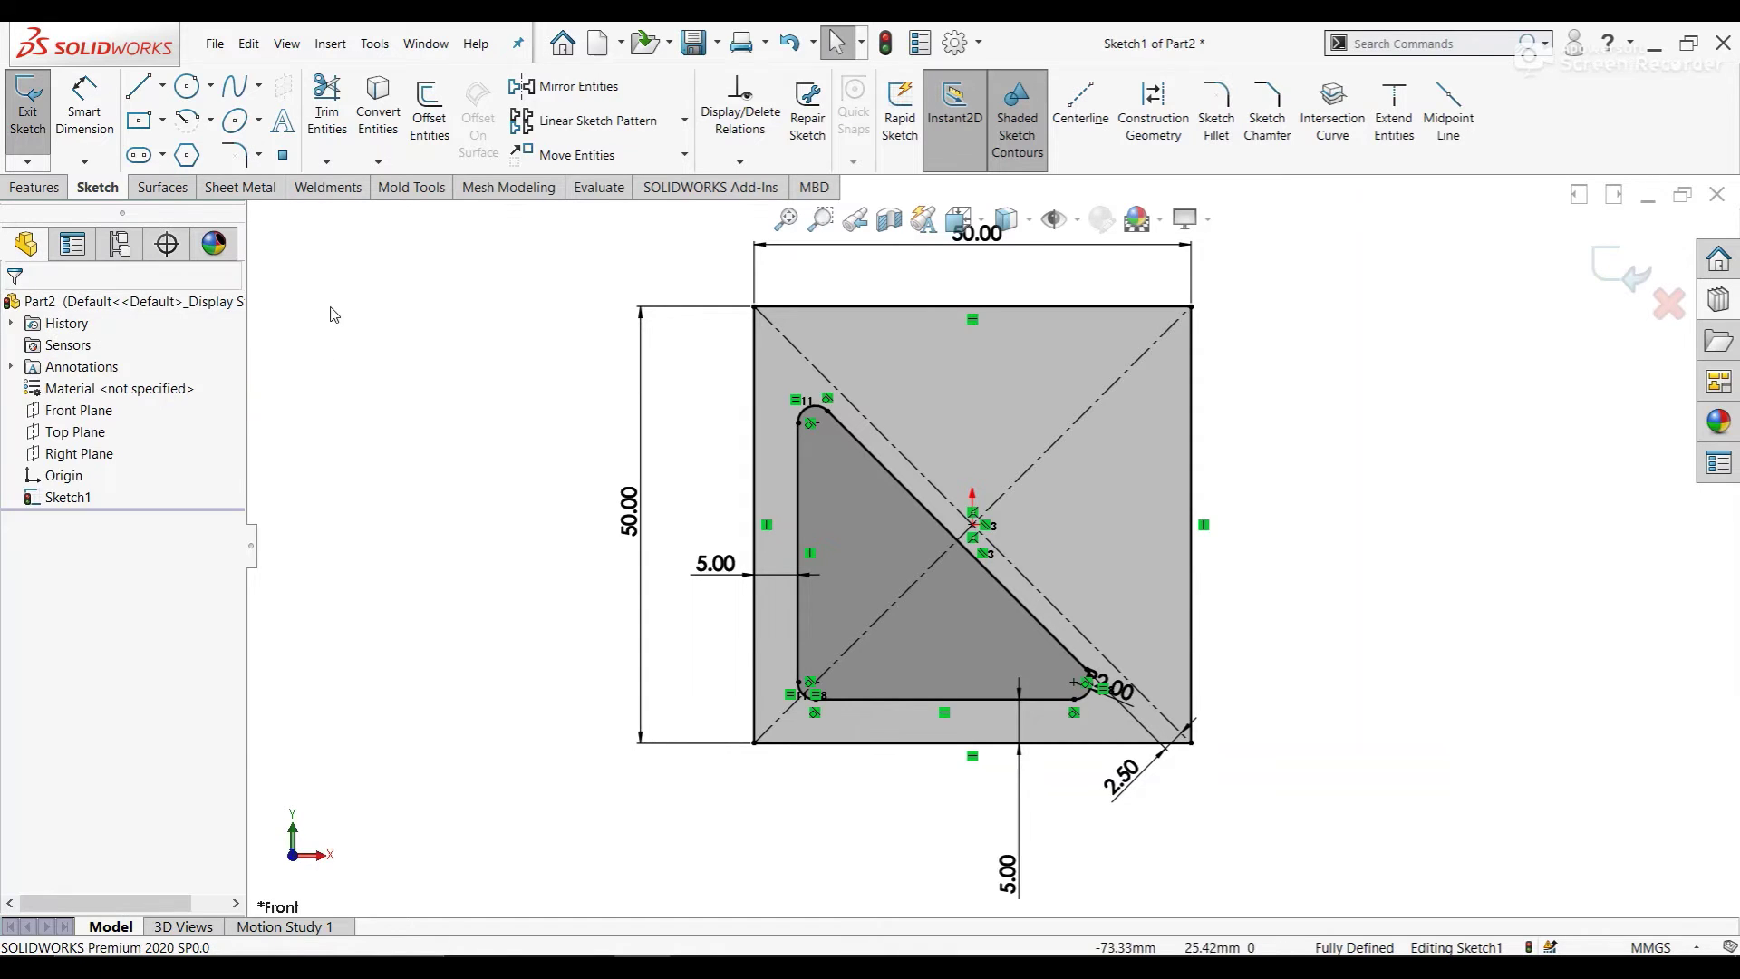
Step: Mirror the filleted triangle about the diagonal centerline Line5
left_click(570, 91)
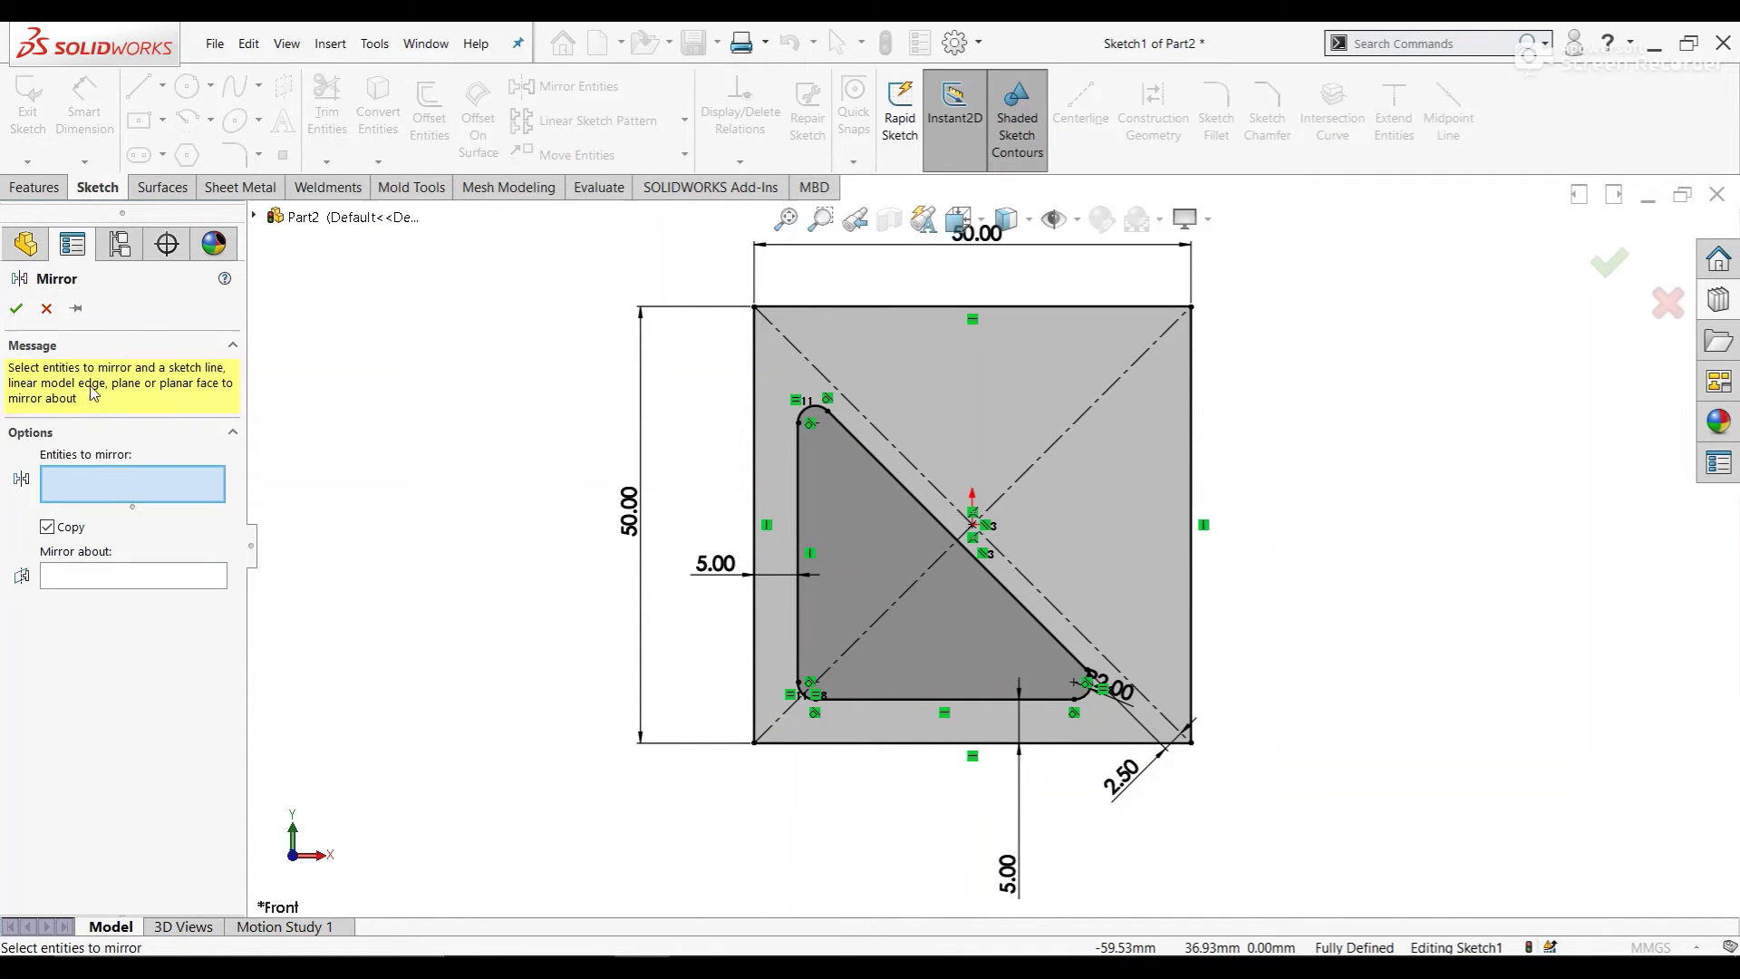
left_click(861, 516)
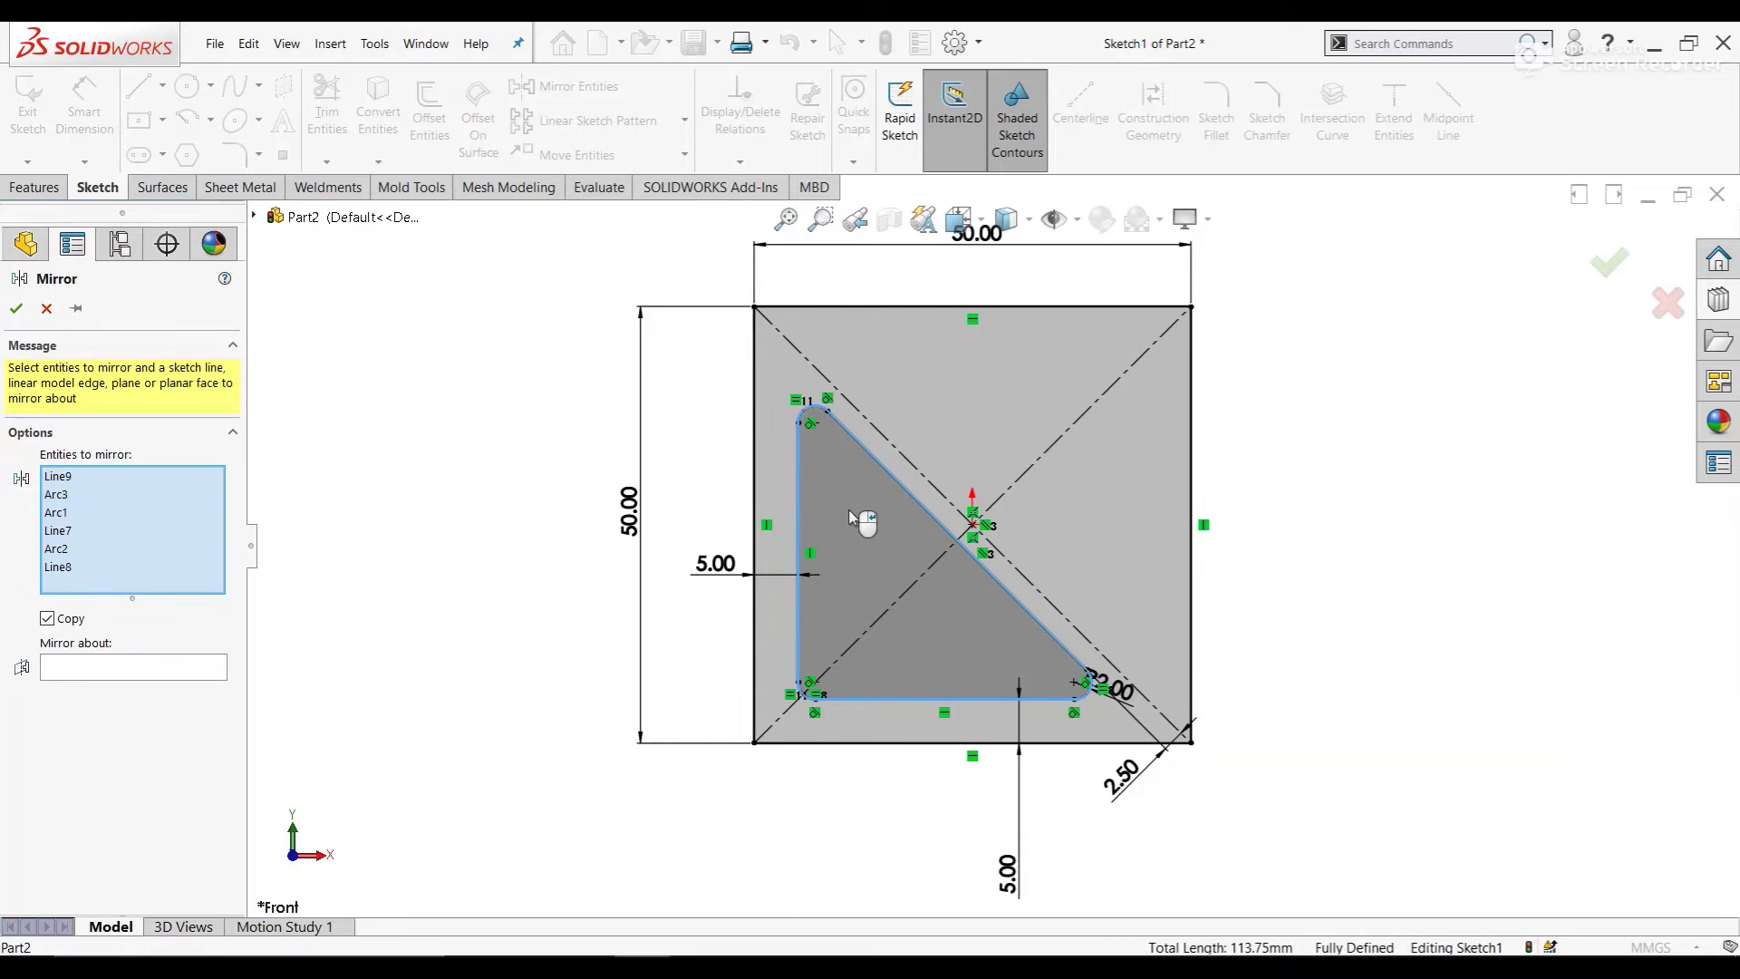
left_click(192, 672)
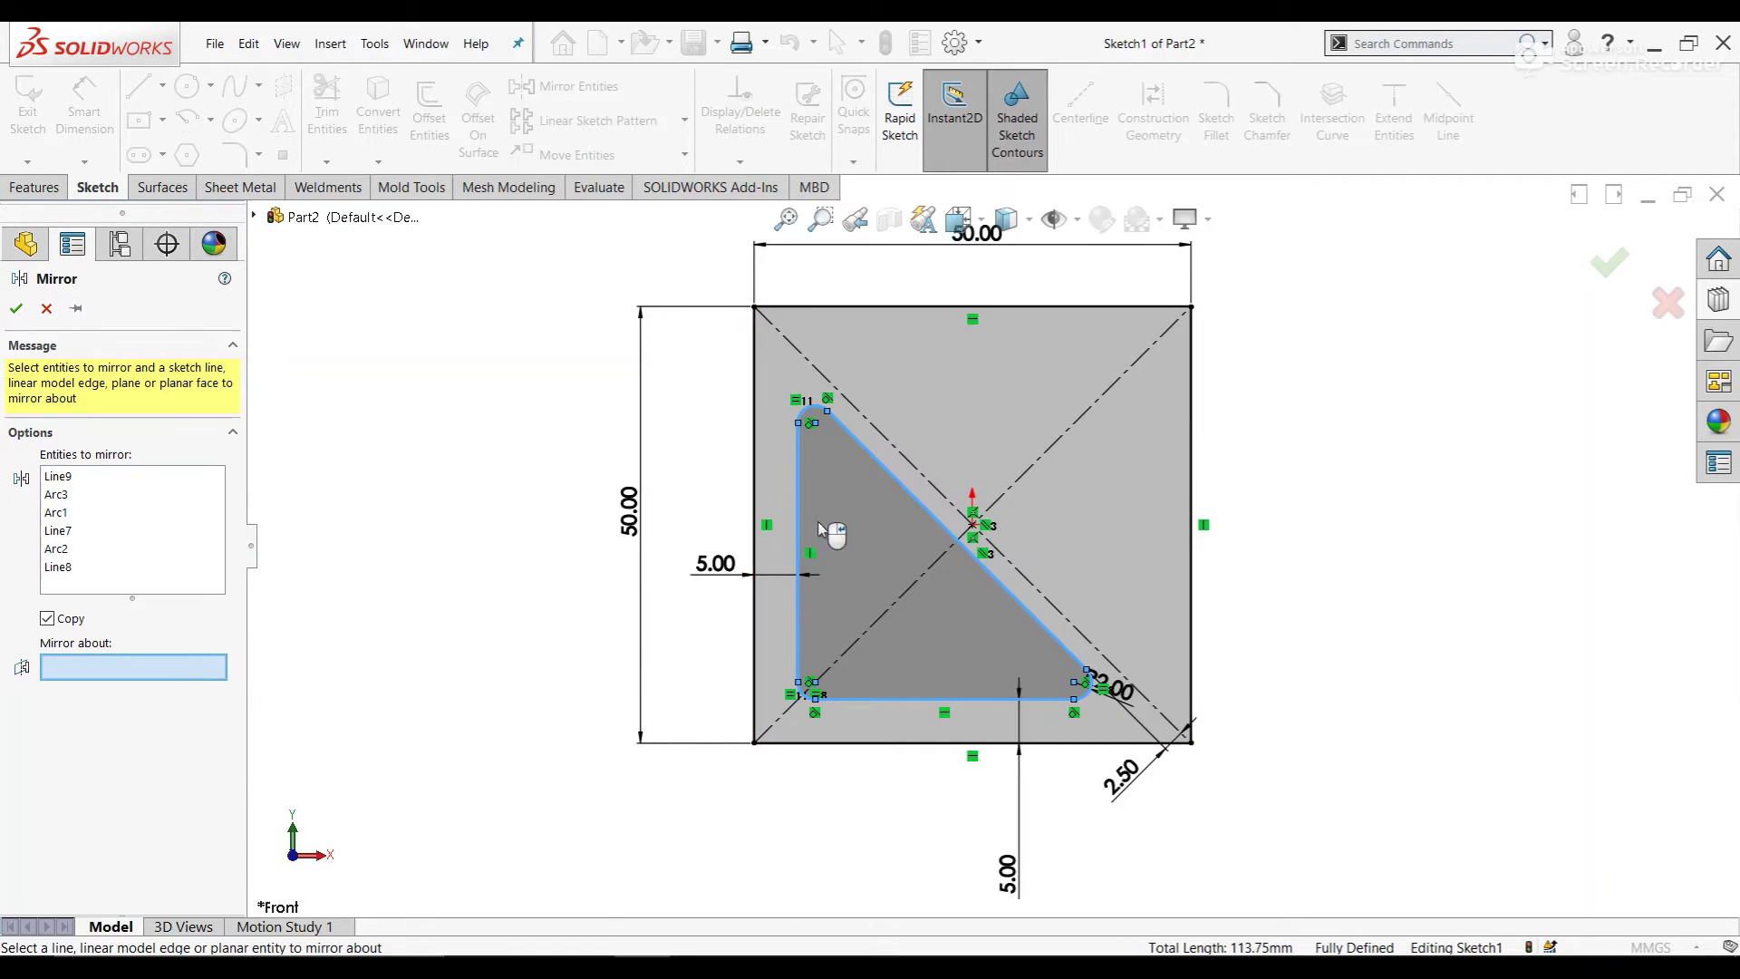
left_click(909, 464)
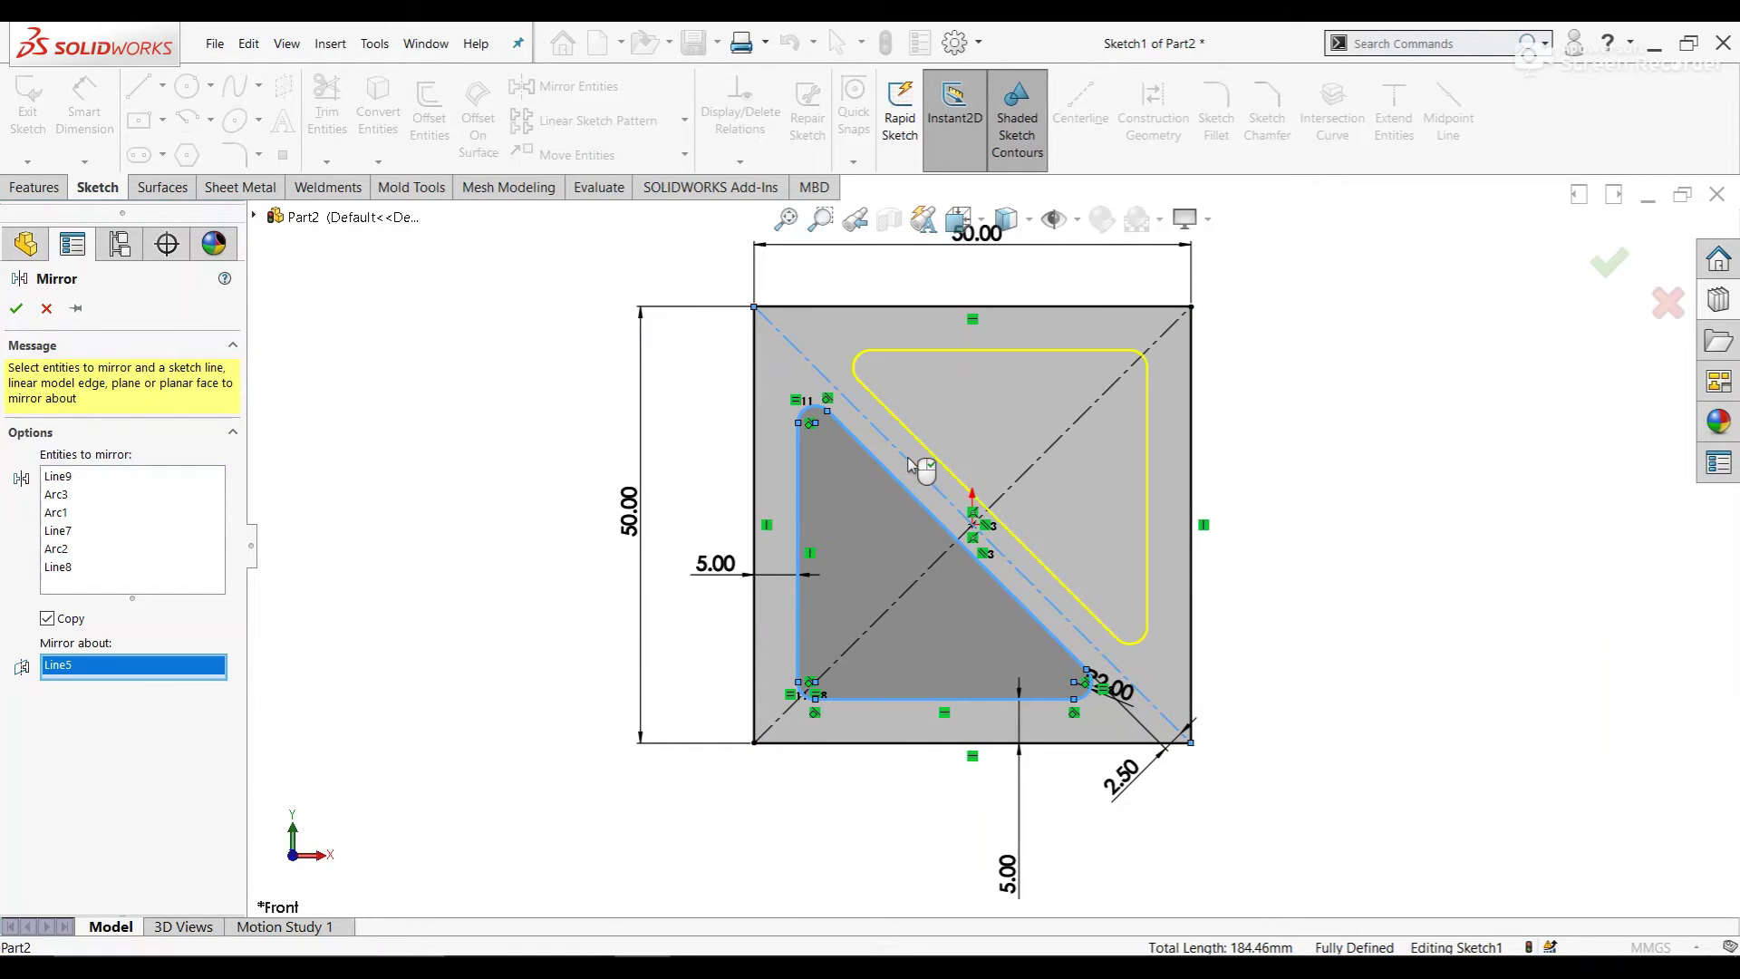
left_click(17, 309)
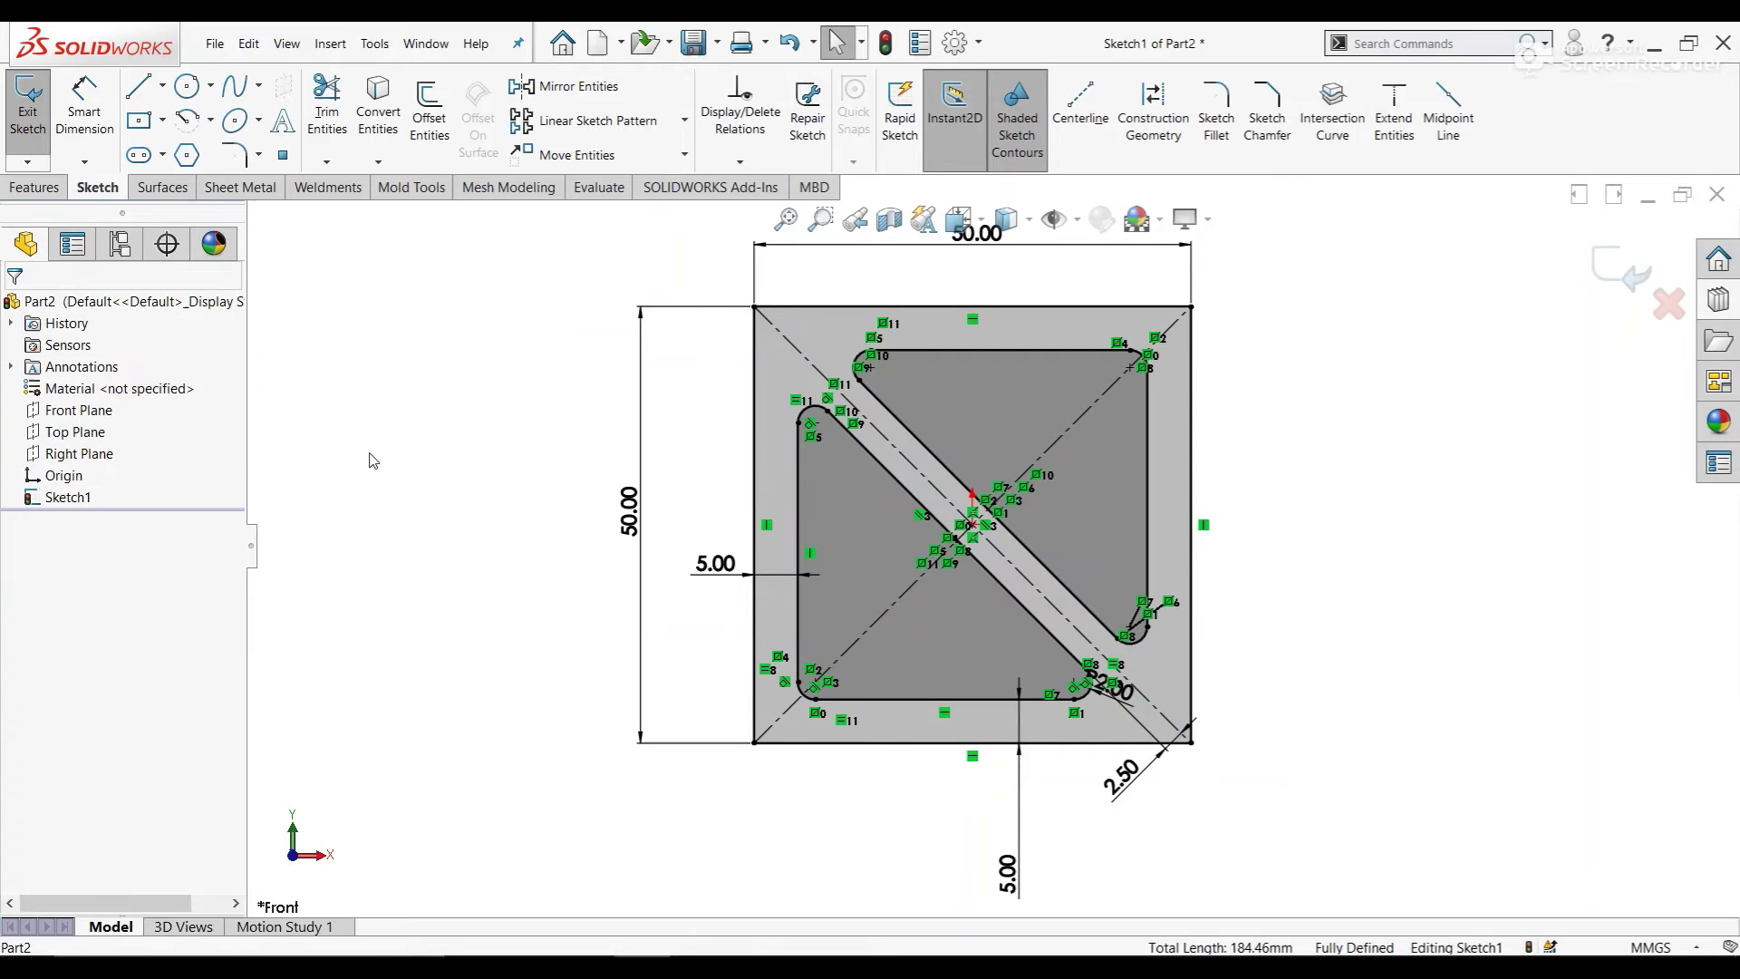
left_click(34, 187)
Step: Extrude the sketch Mid Plane to a 6 mm thickness
left_click(36, 109)
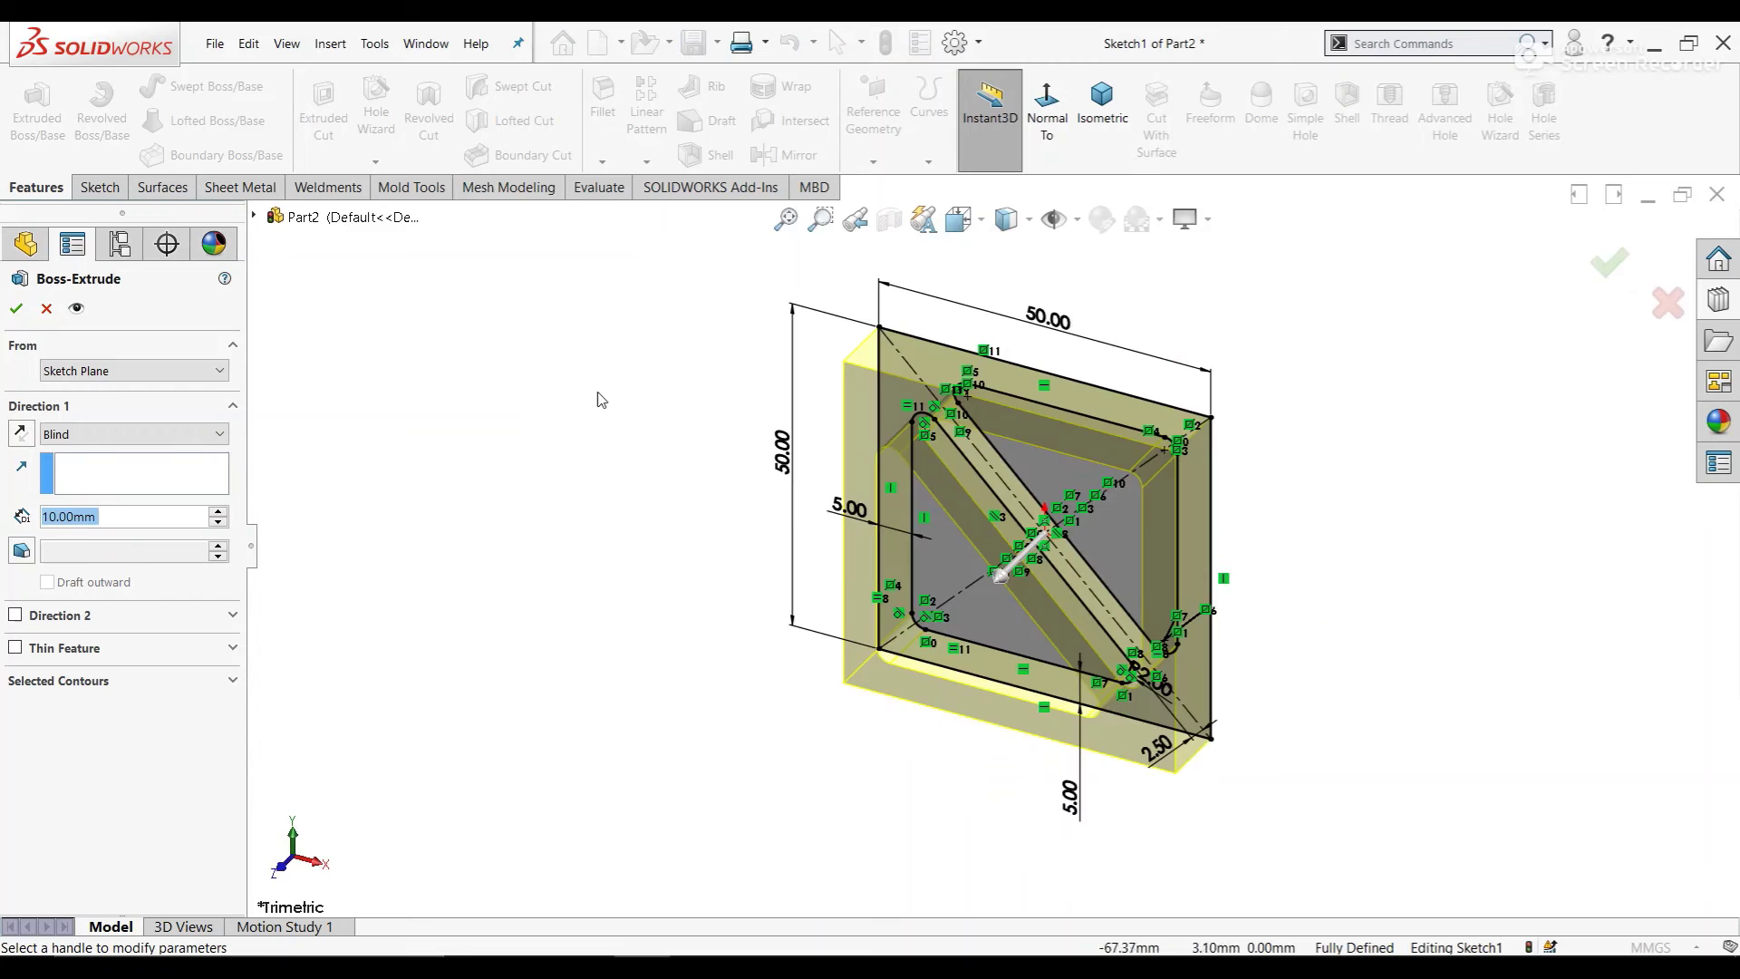
mouse_move(598, 399)
middle_mouse_down()
mouse_move(723, 439)
mouse_move(722, 400)
mouse_move(441, 426)
middle_mouse_up()
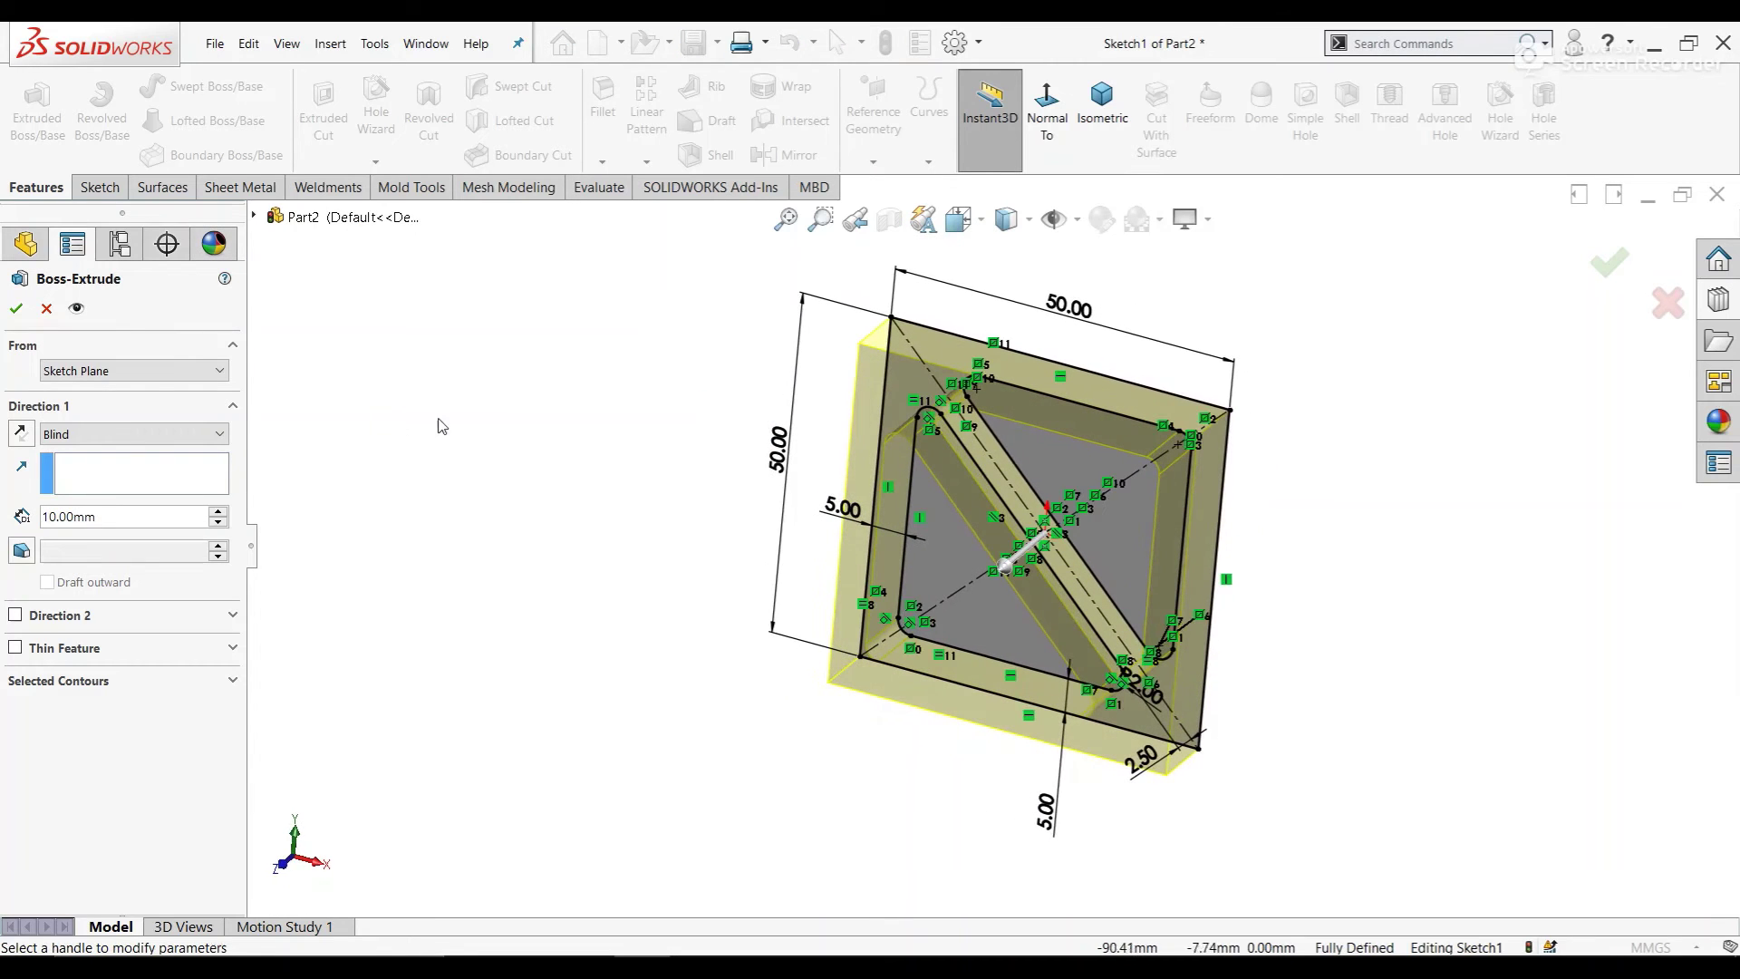
left_click(221, 440)
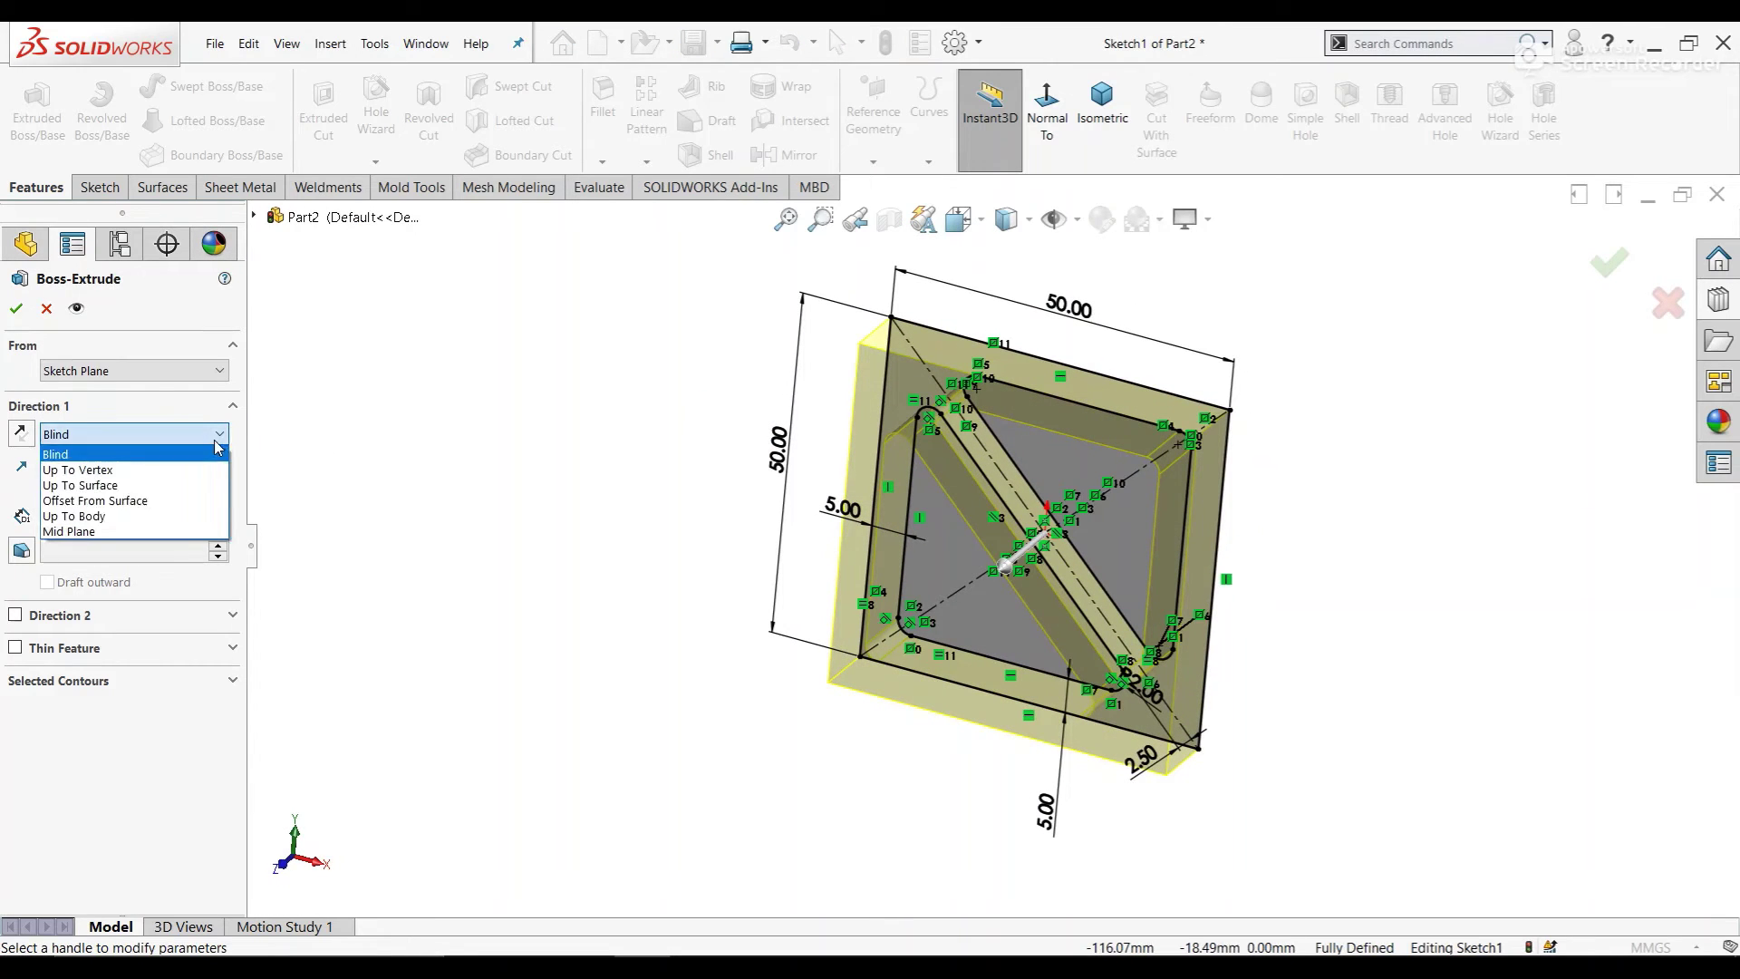
left_click(89, 534)
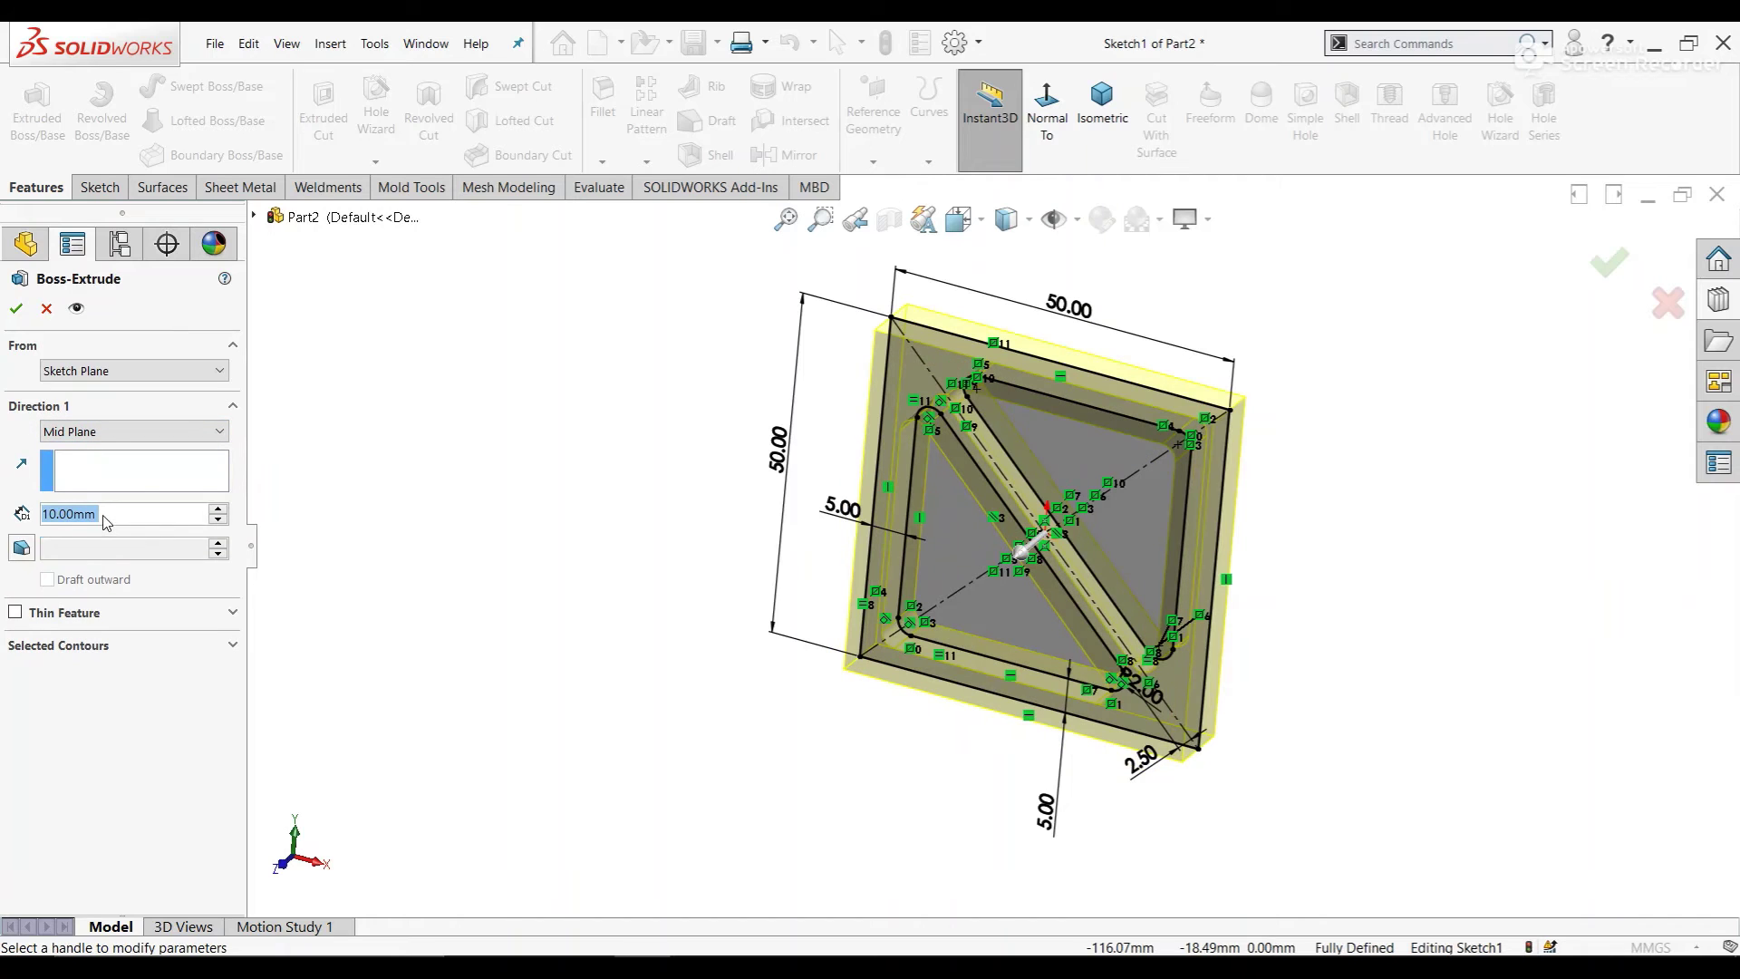
type("6")
key("Return")
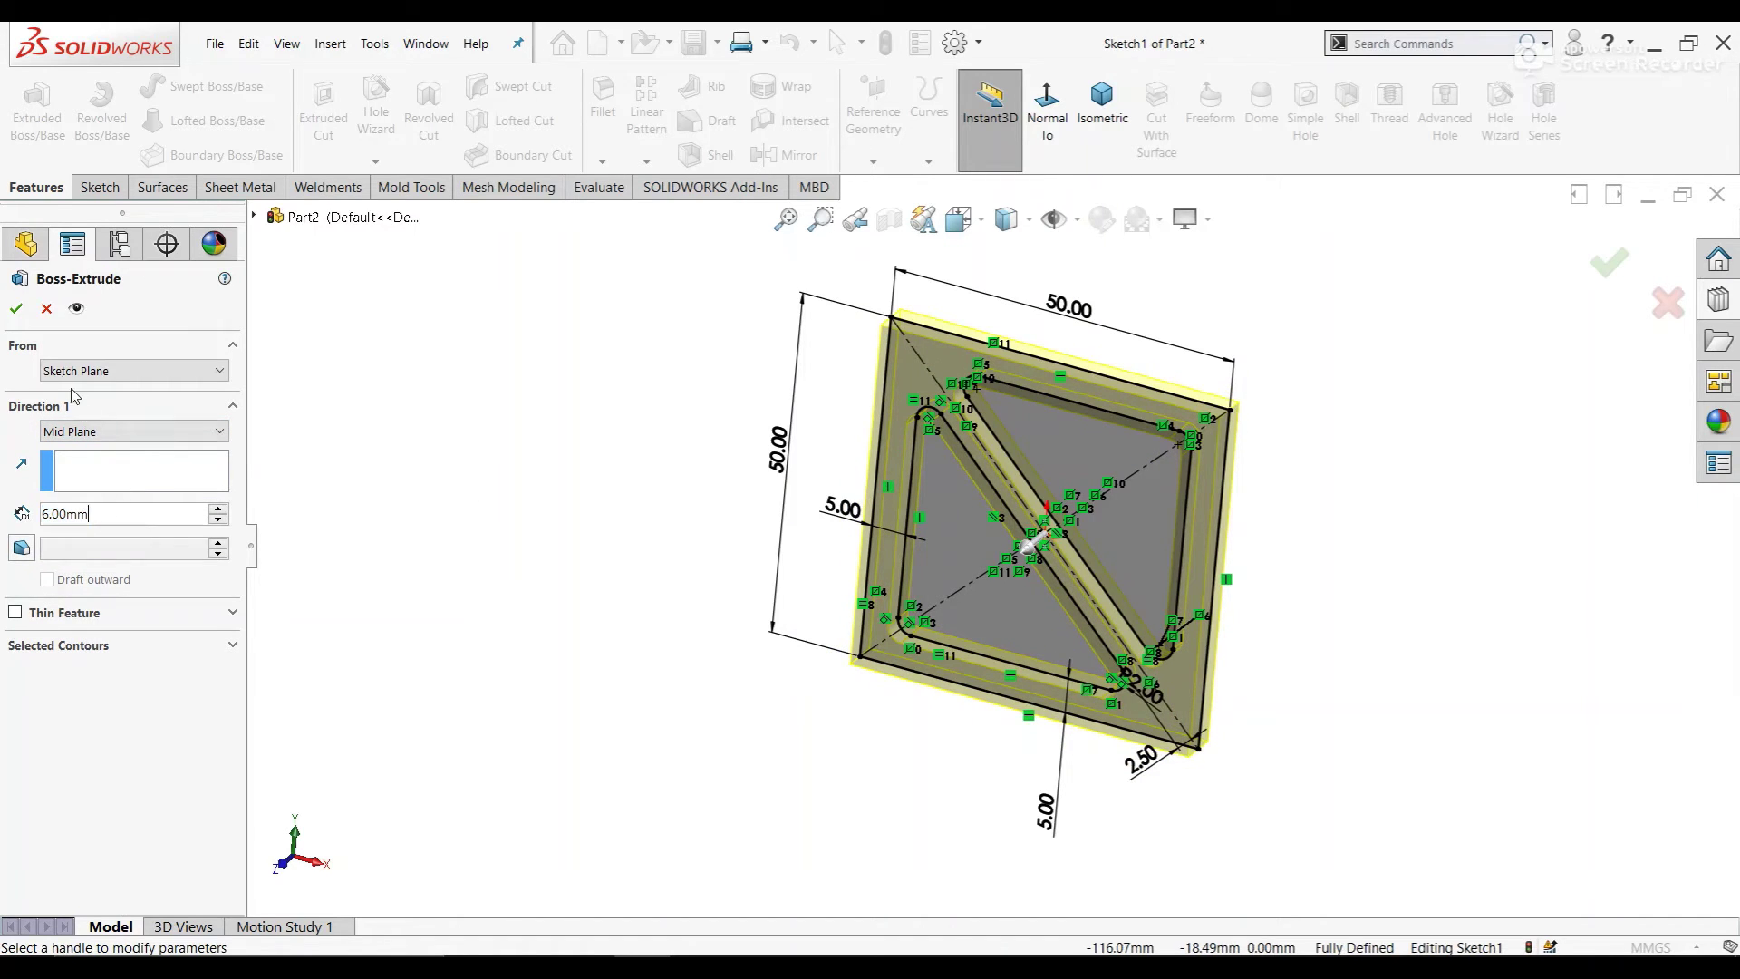
left_click(17, 308)
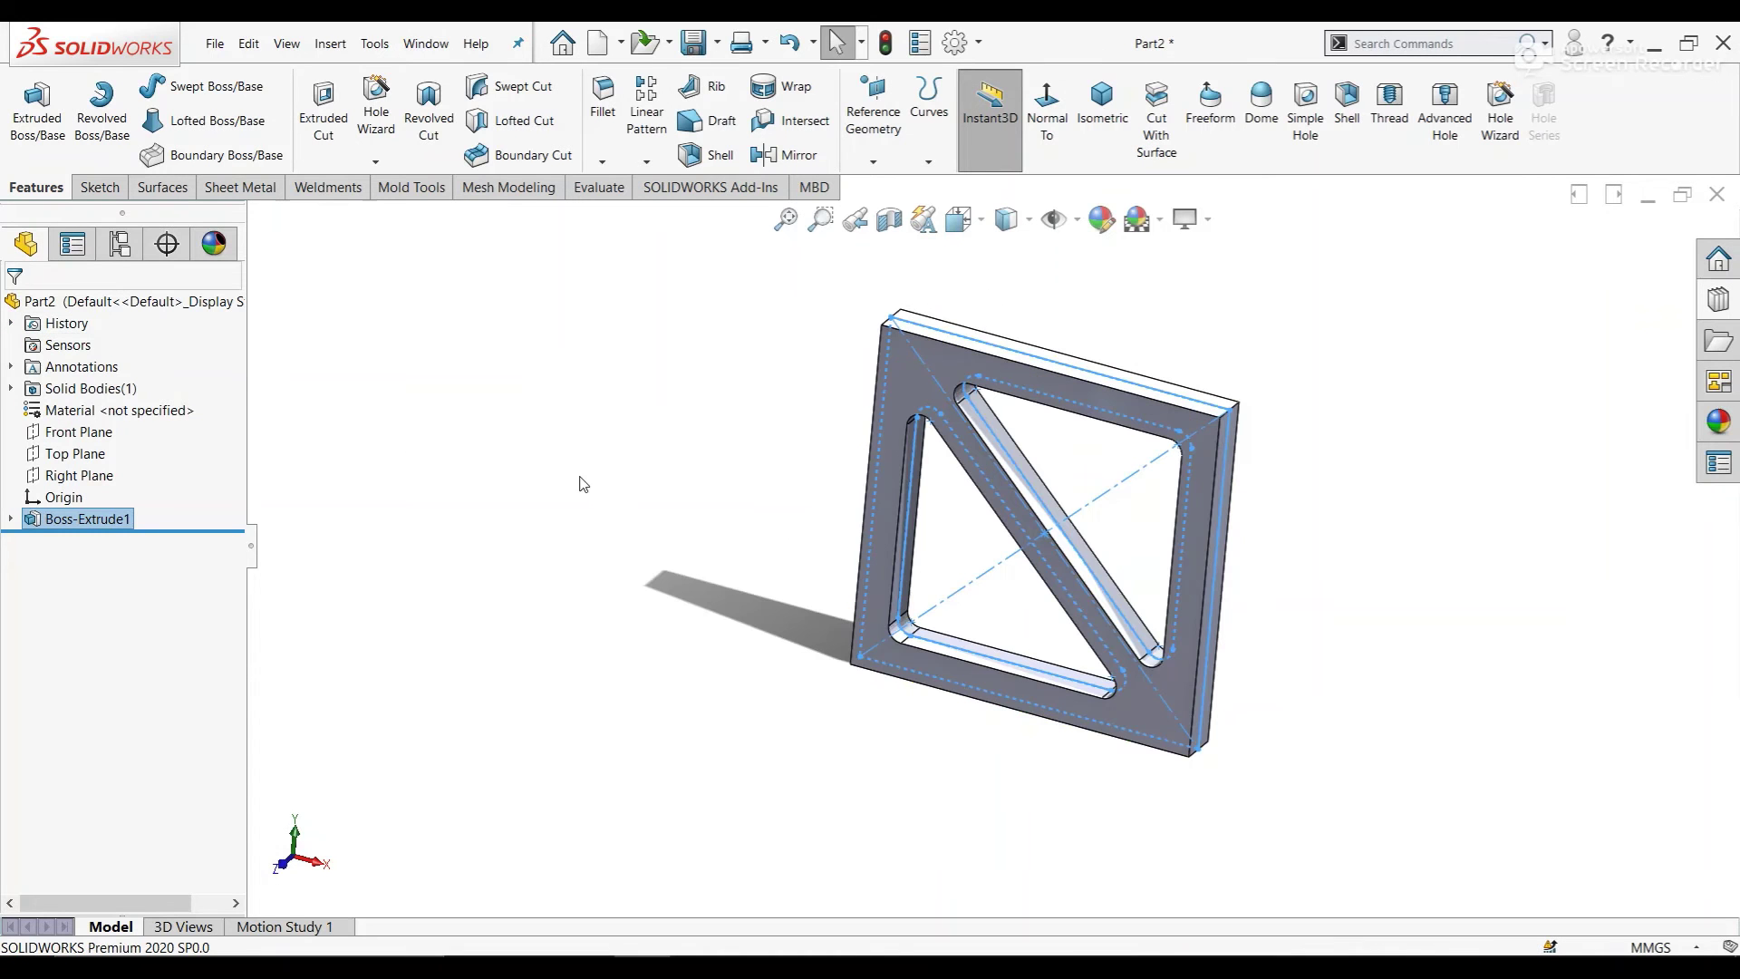
Step: Start a linear pattern along the top edge with 45 mm spacing and 6 instances
mouse_move(1122, 520)
middle_mouse_down()
mouse_move(1179, 471)
mouse_move(1254, 514)
mouse_move(1200, 517)
middle_mouse_up()
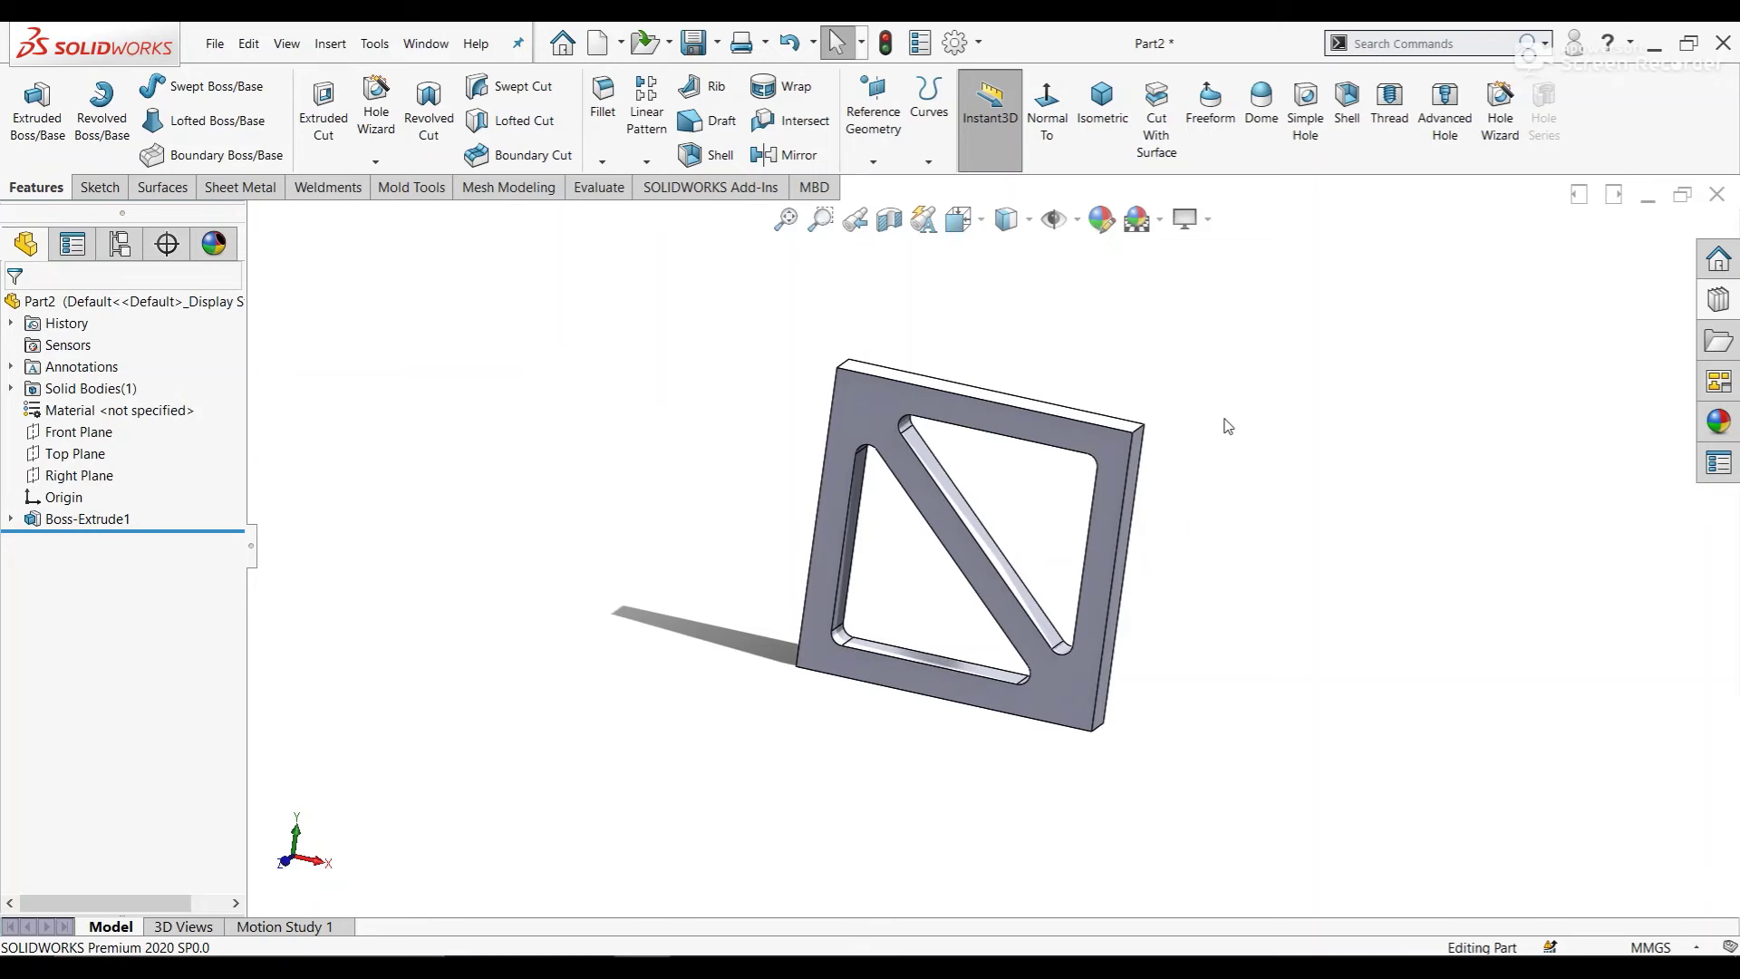
left_click(647, 161)
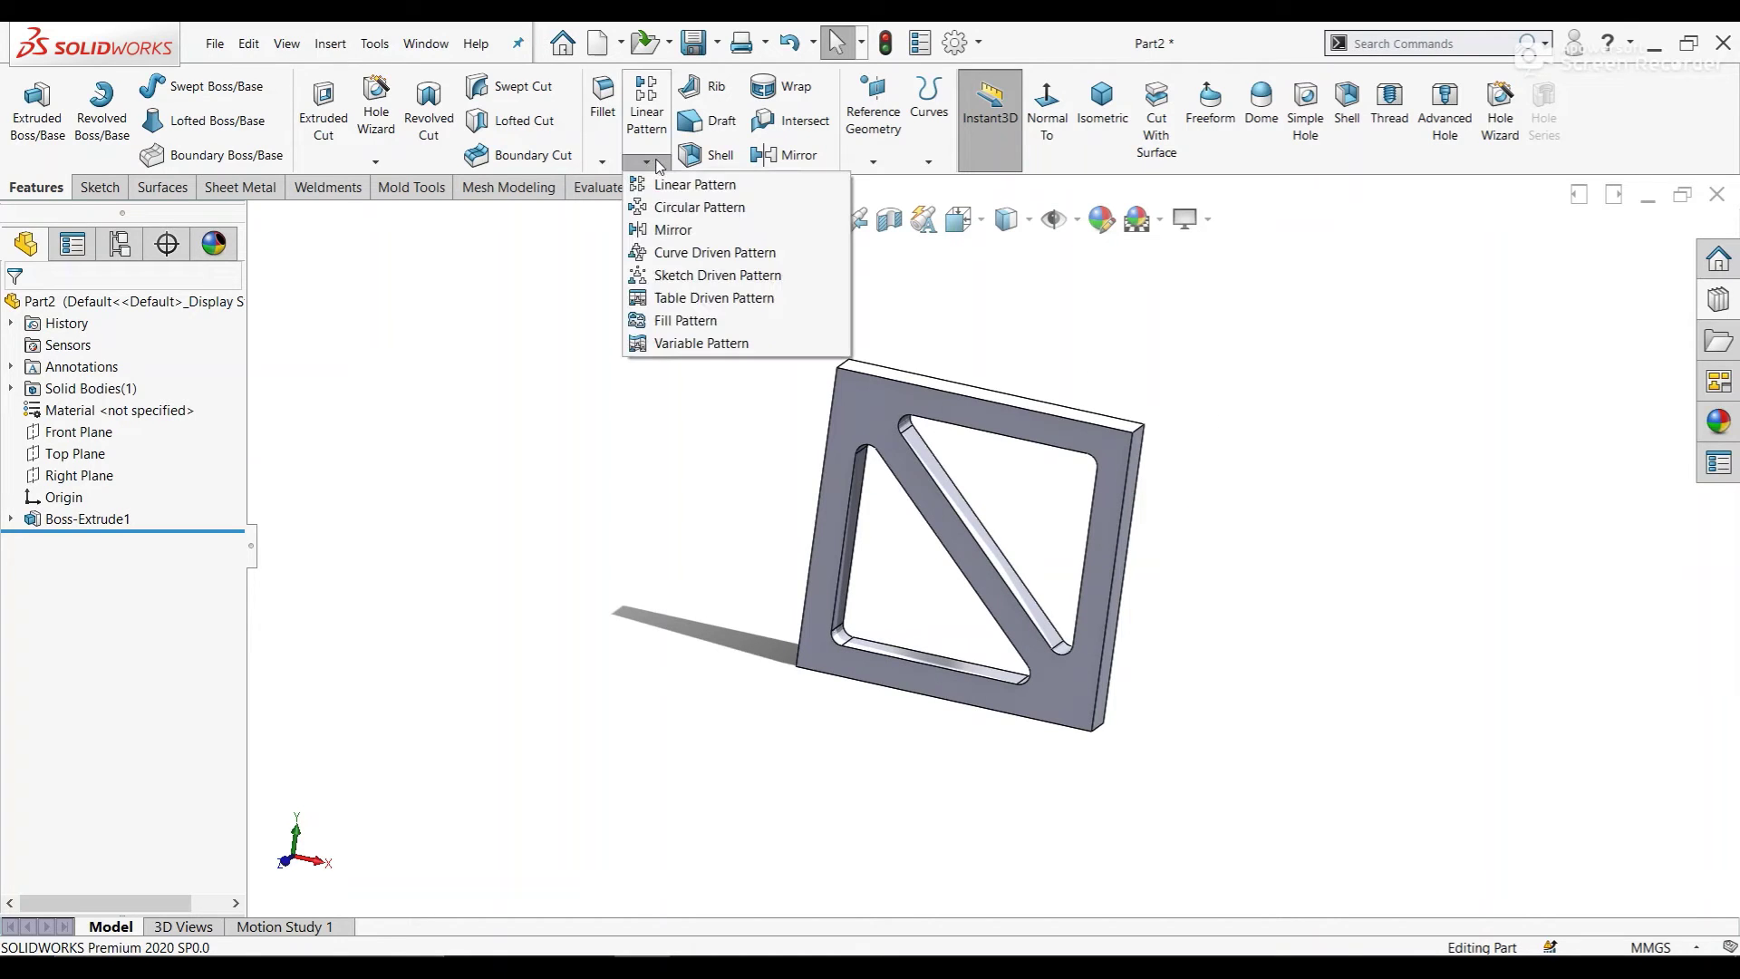
left_click(684, 181)
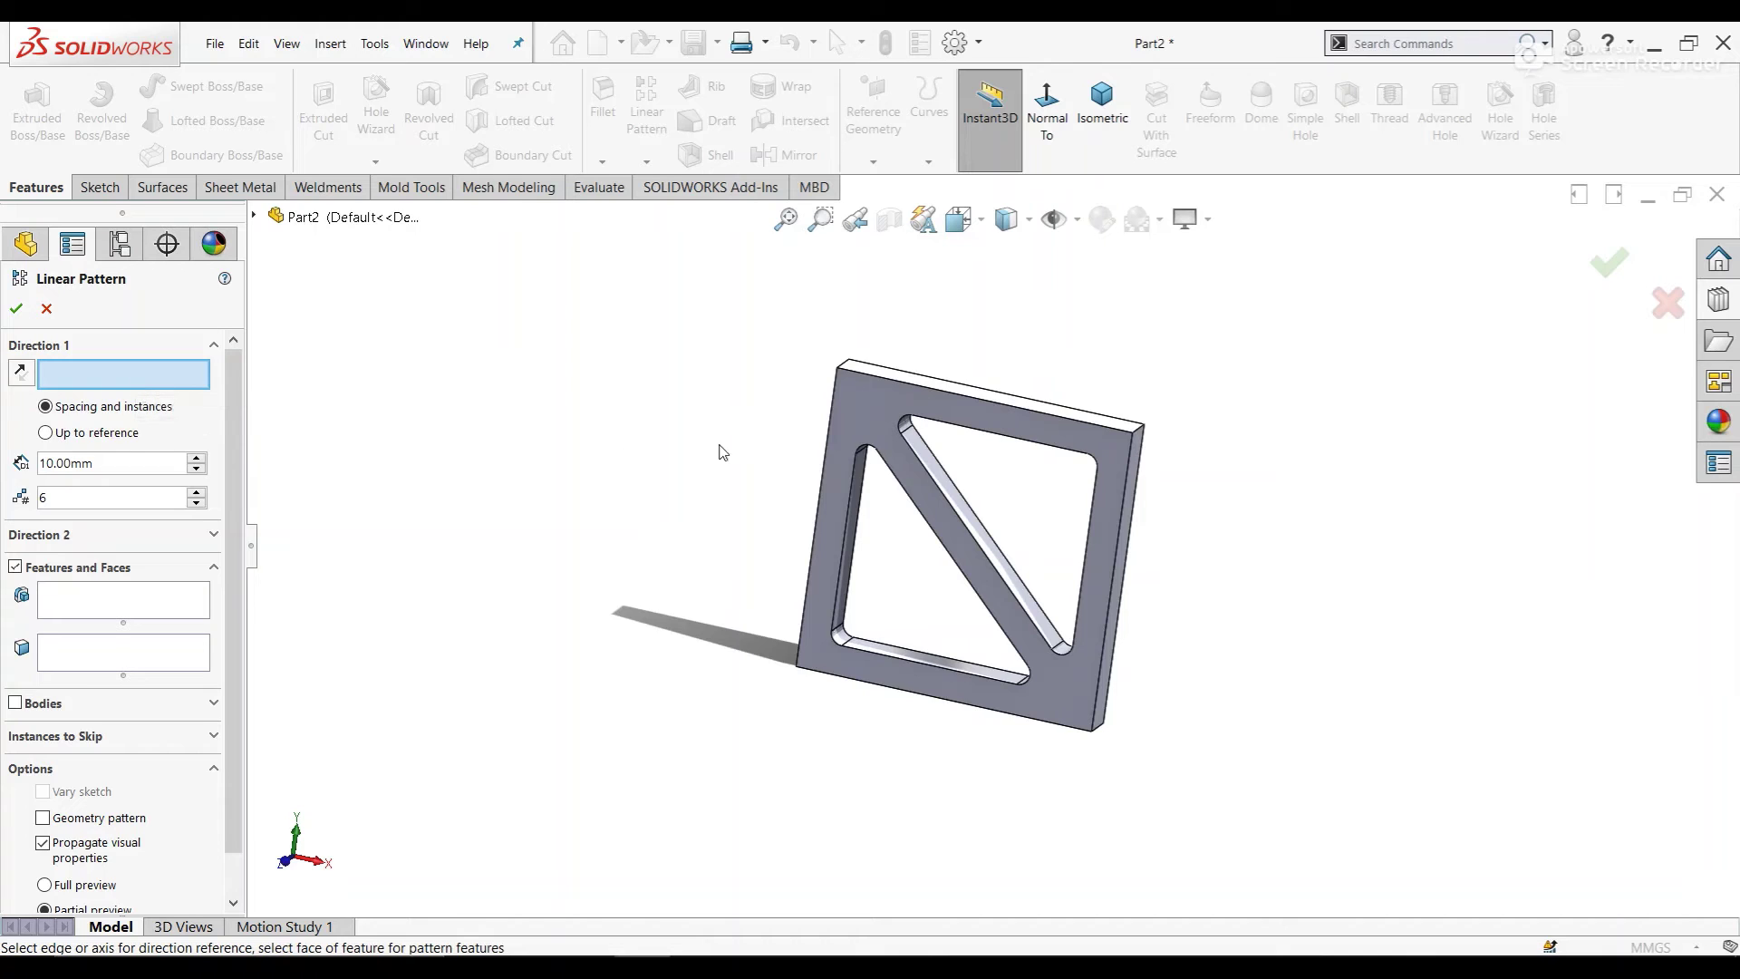
left_click(905, 381)
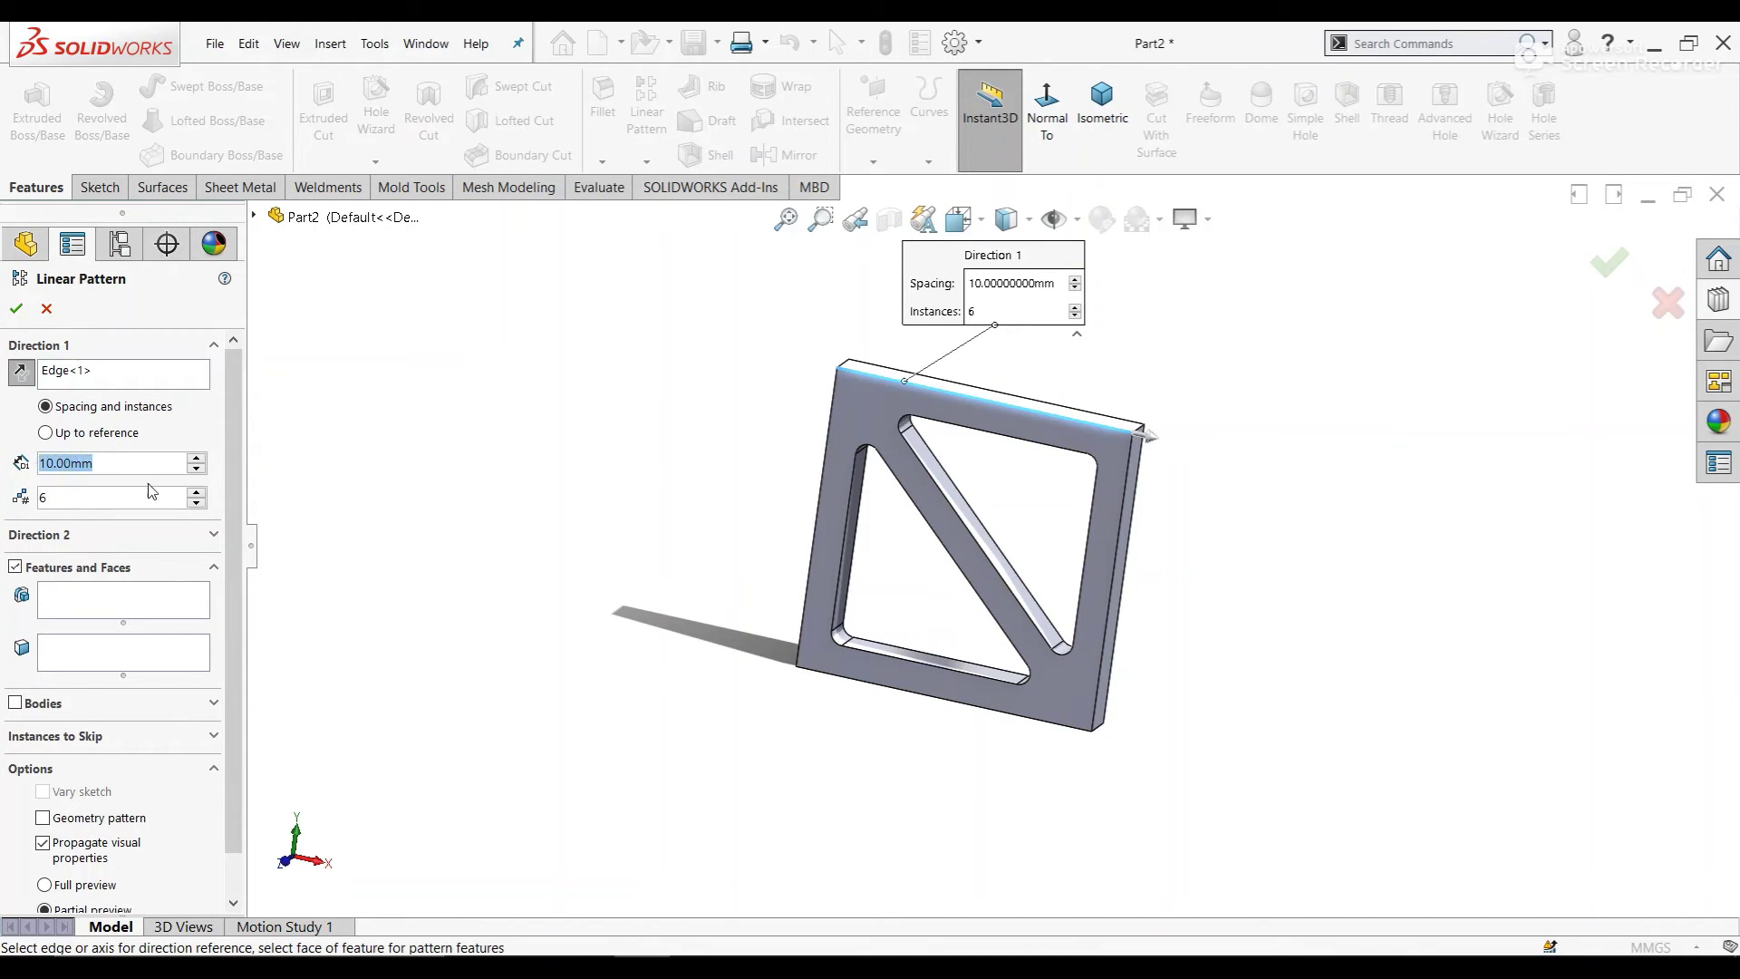
type("45")
key("Return")
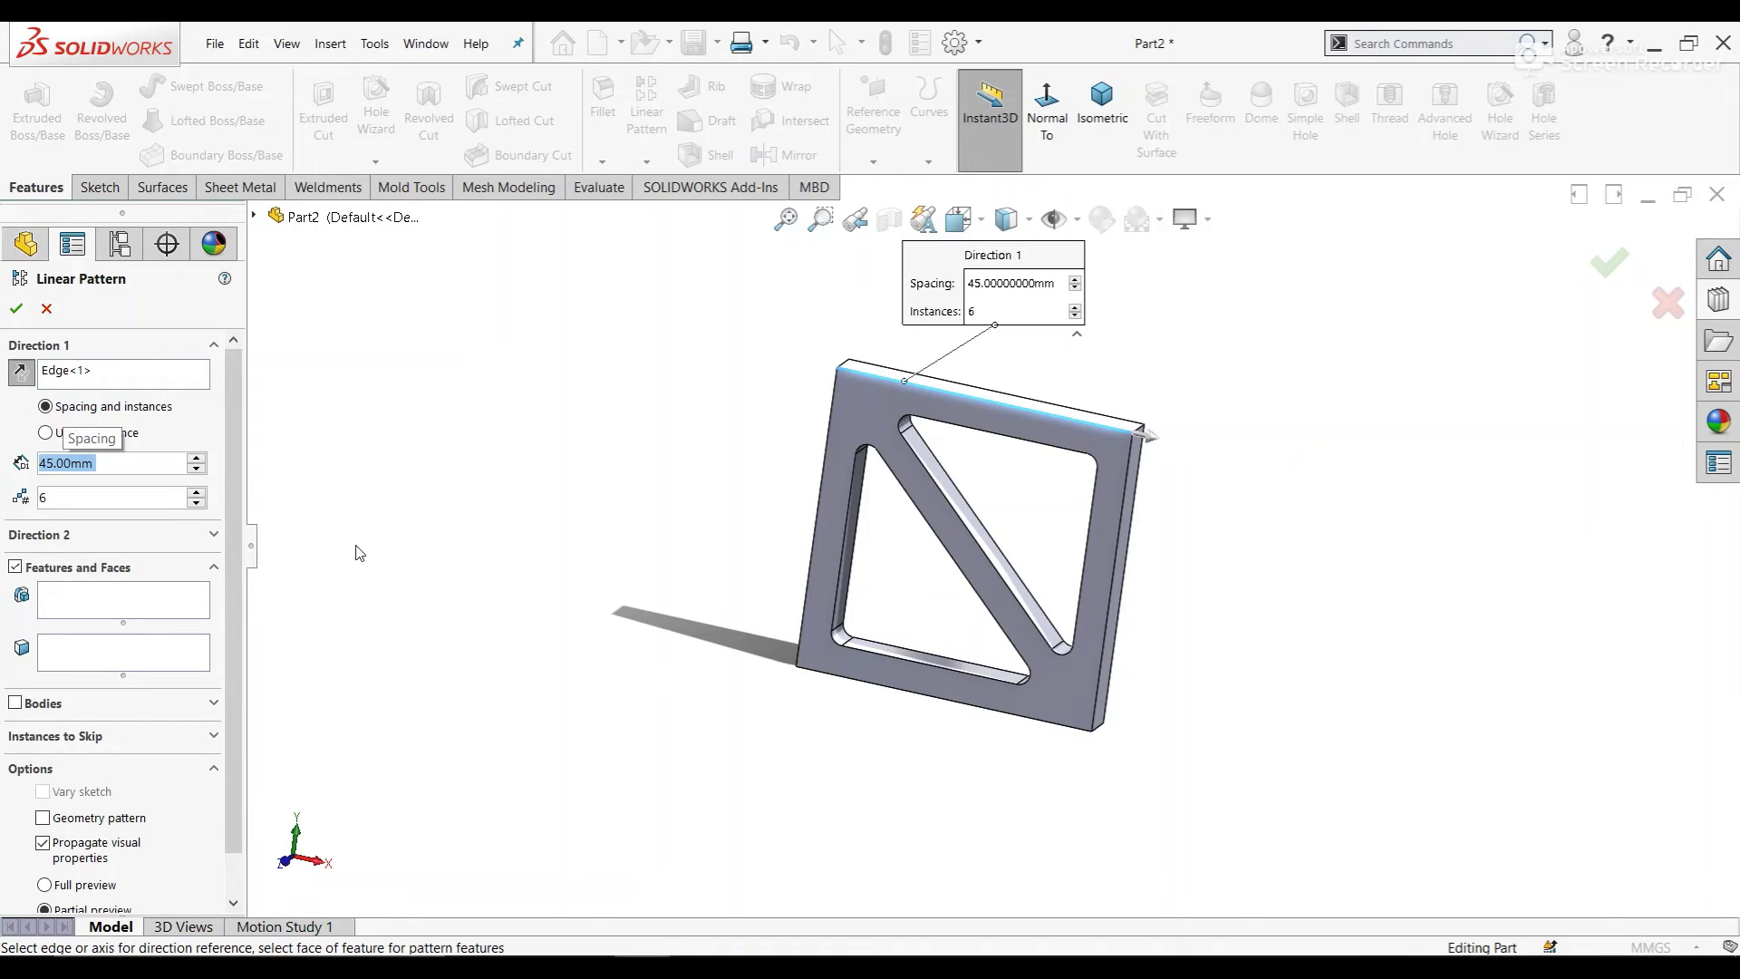
left_click(81, 499)
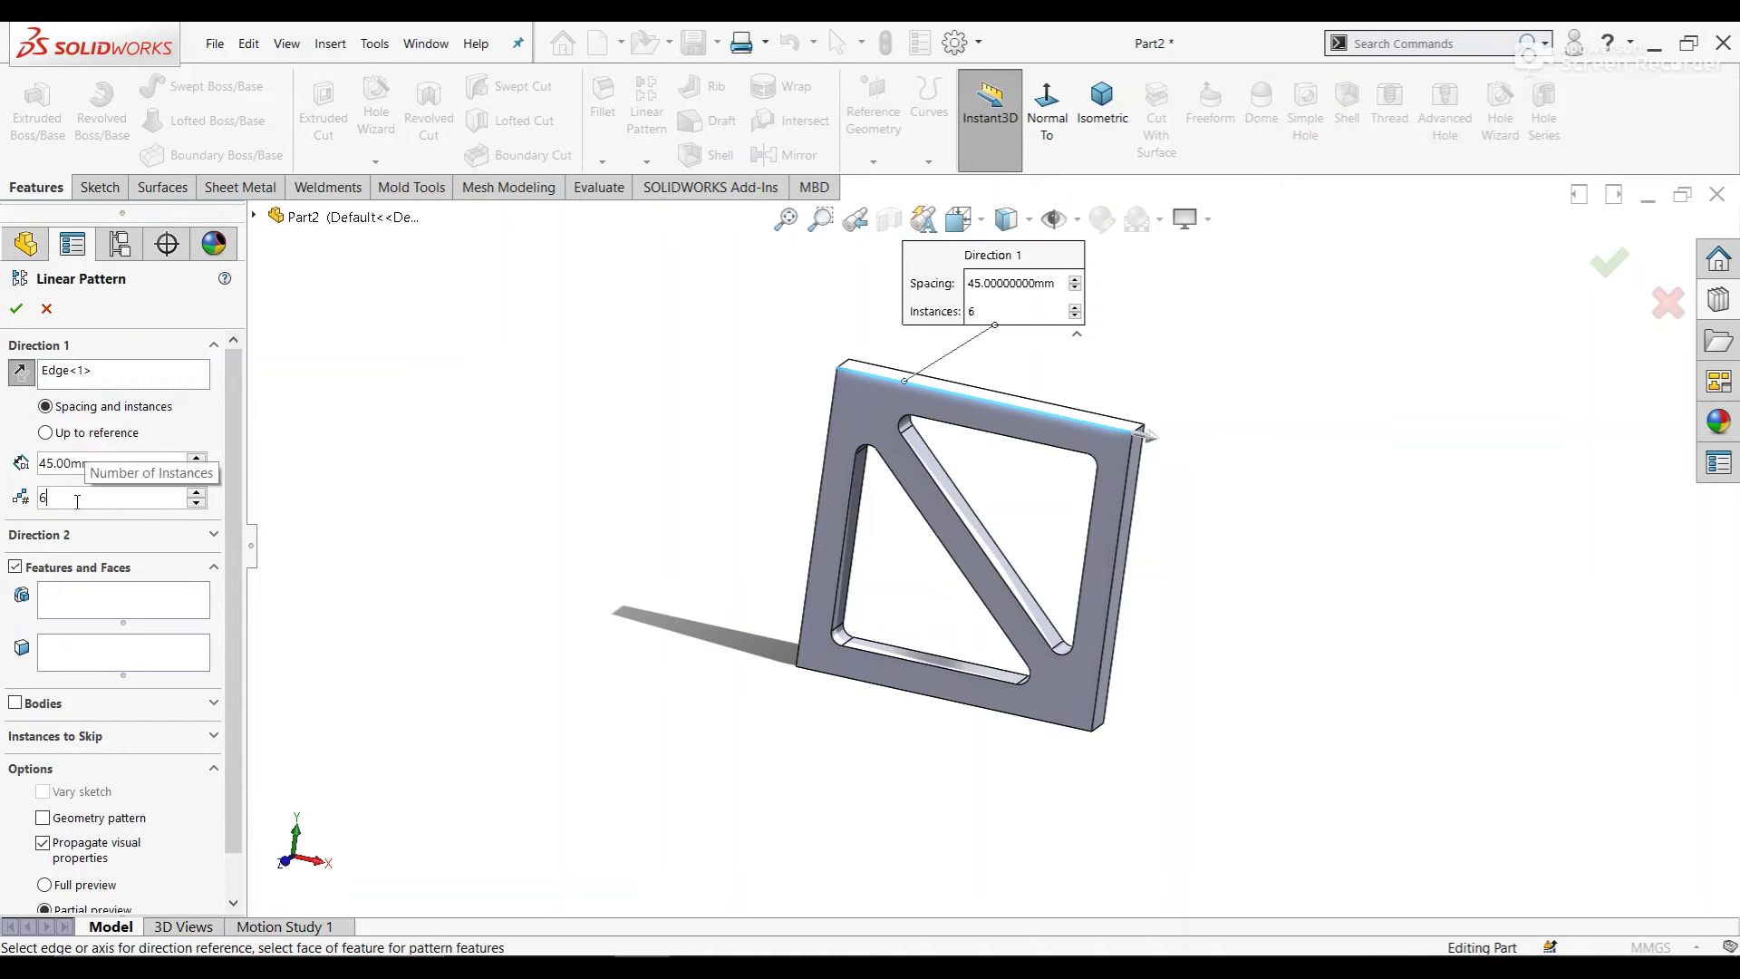
Step: Pattern the Boss-Extrude1 body instead of features and accept the six-copy pattern
left_click(17, 569)
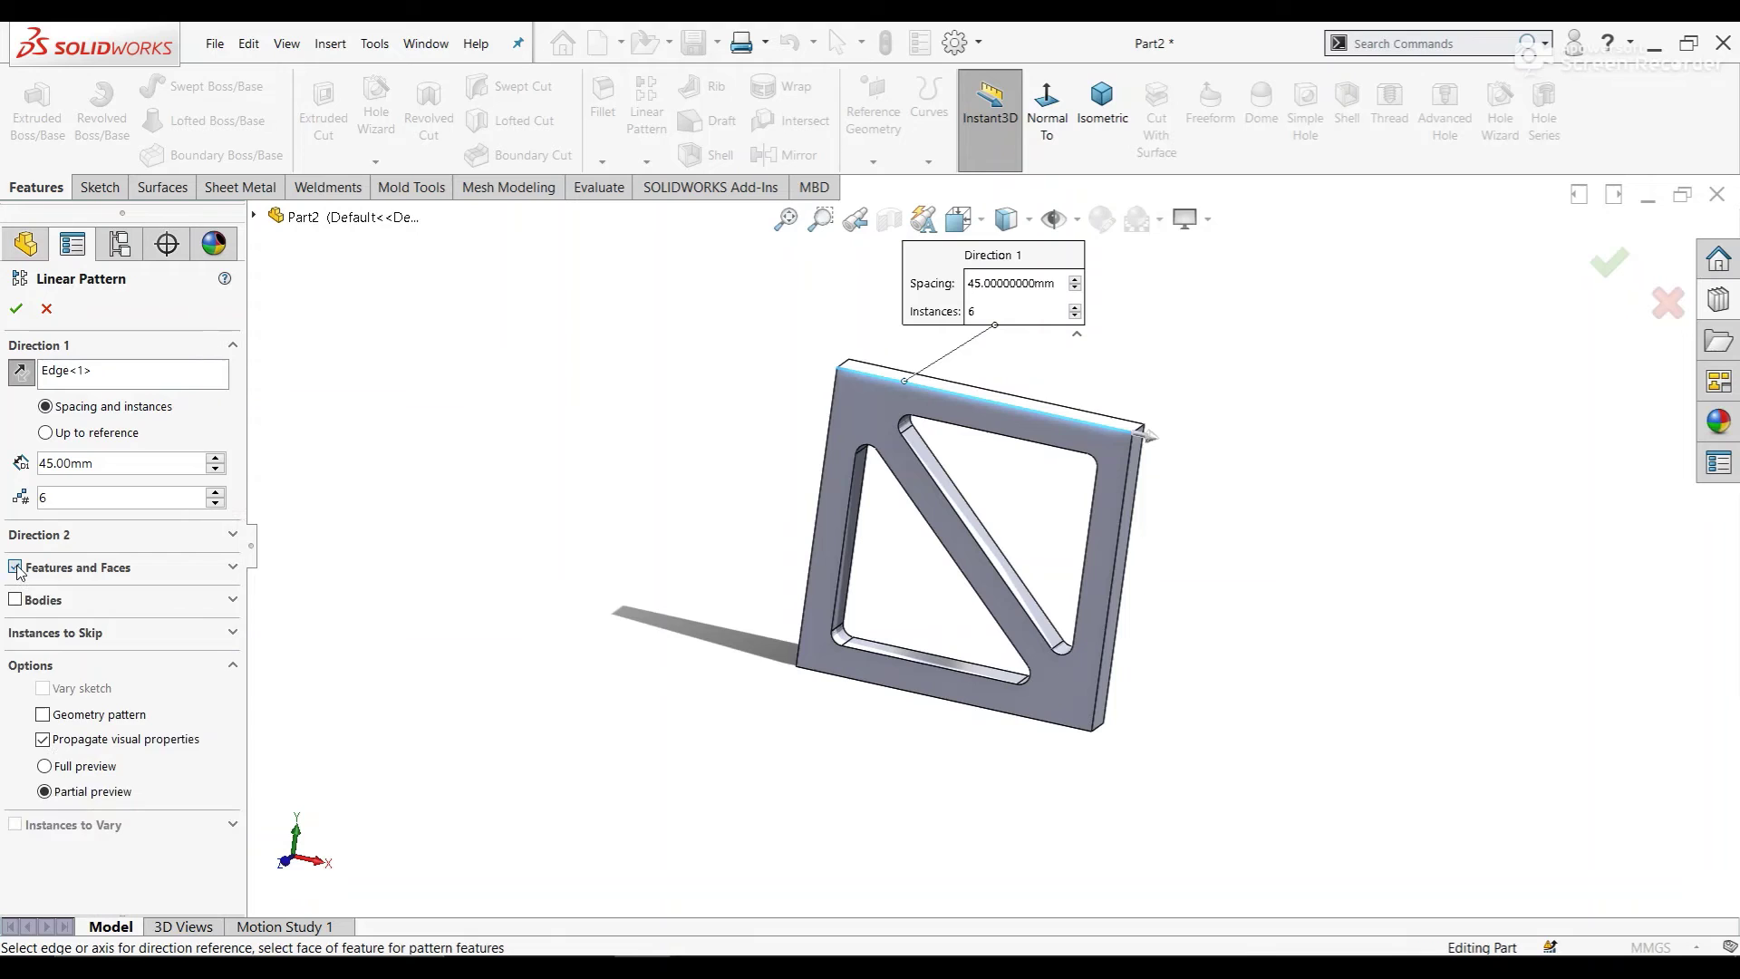
left_click(16, 600)
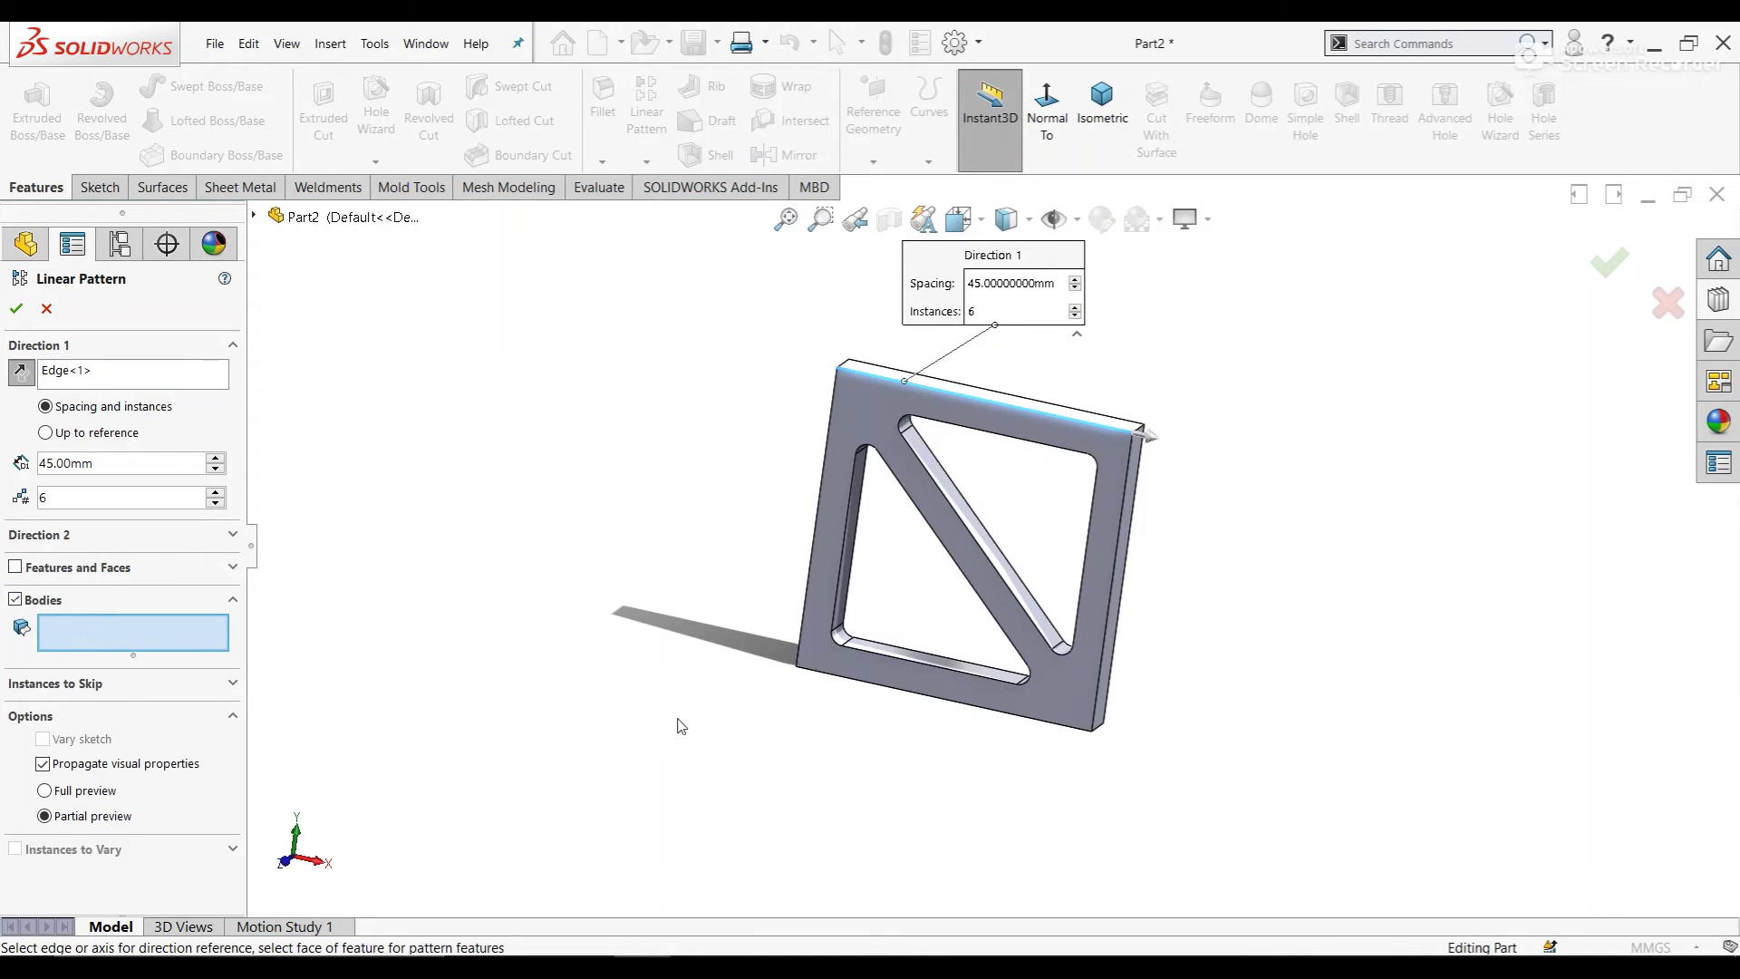
left_click(883, 438)
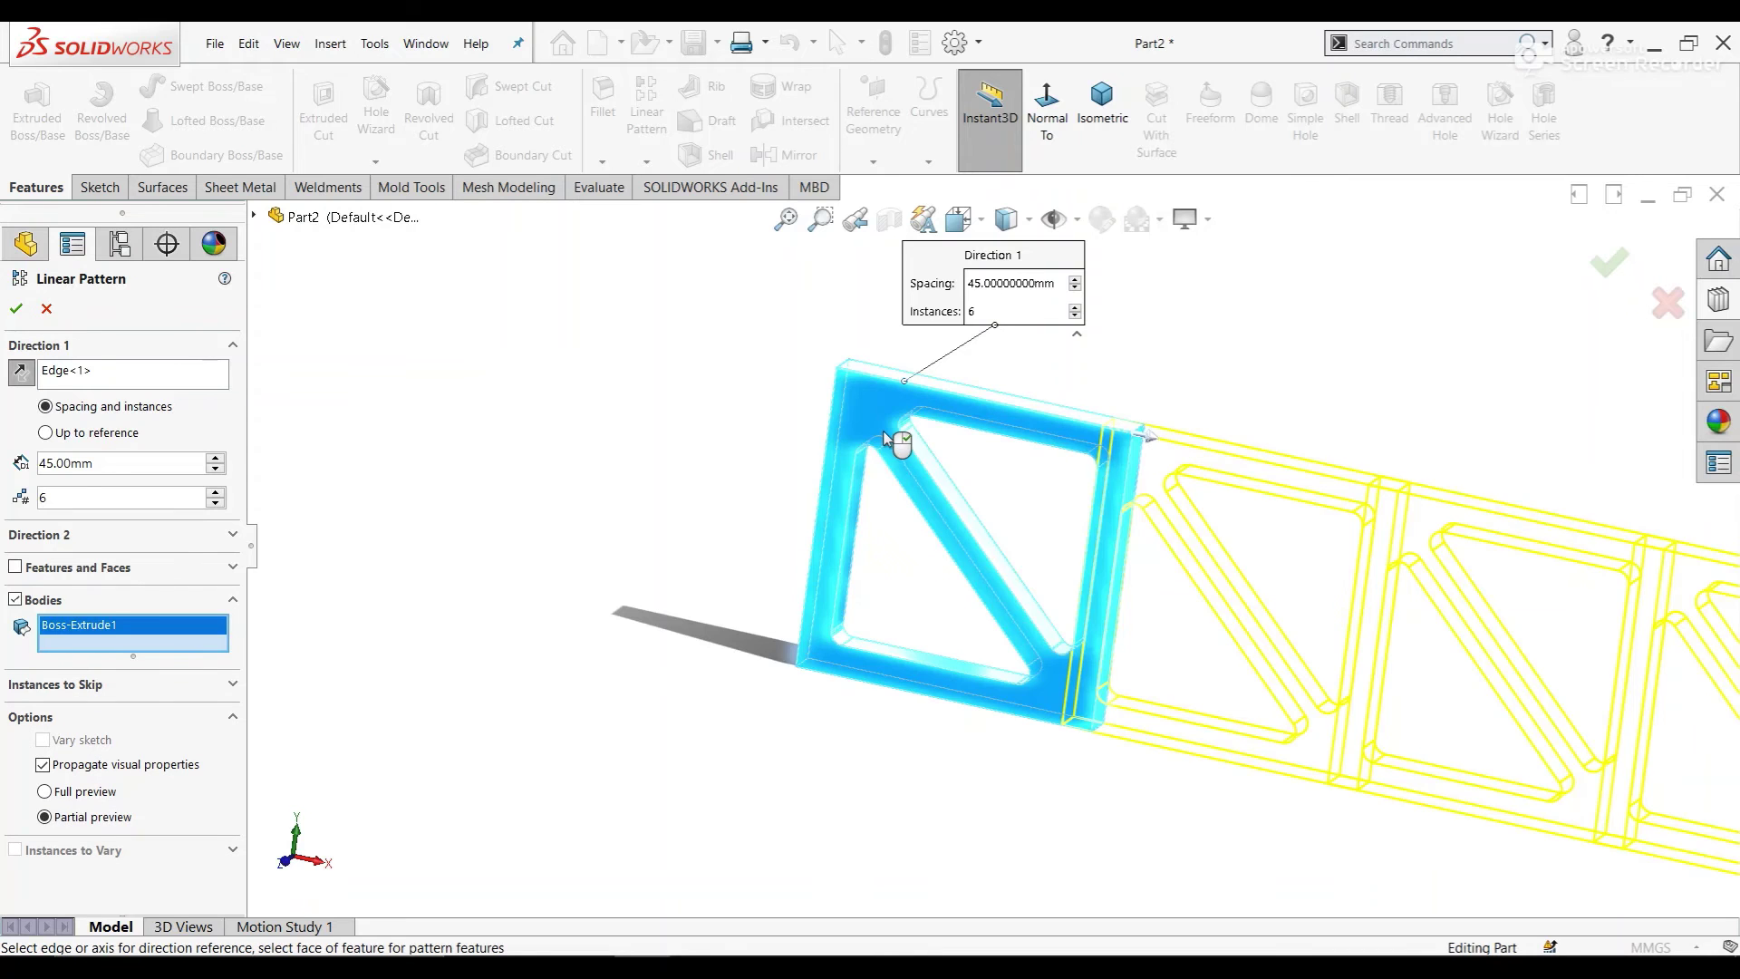
scroll(1432, 562, "up", 2)
scroll(1440, 562, "up", 2)
scroll(1504, 608, "up", 1)
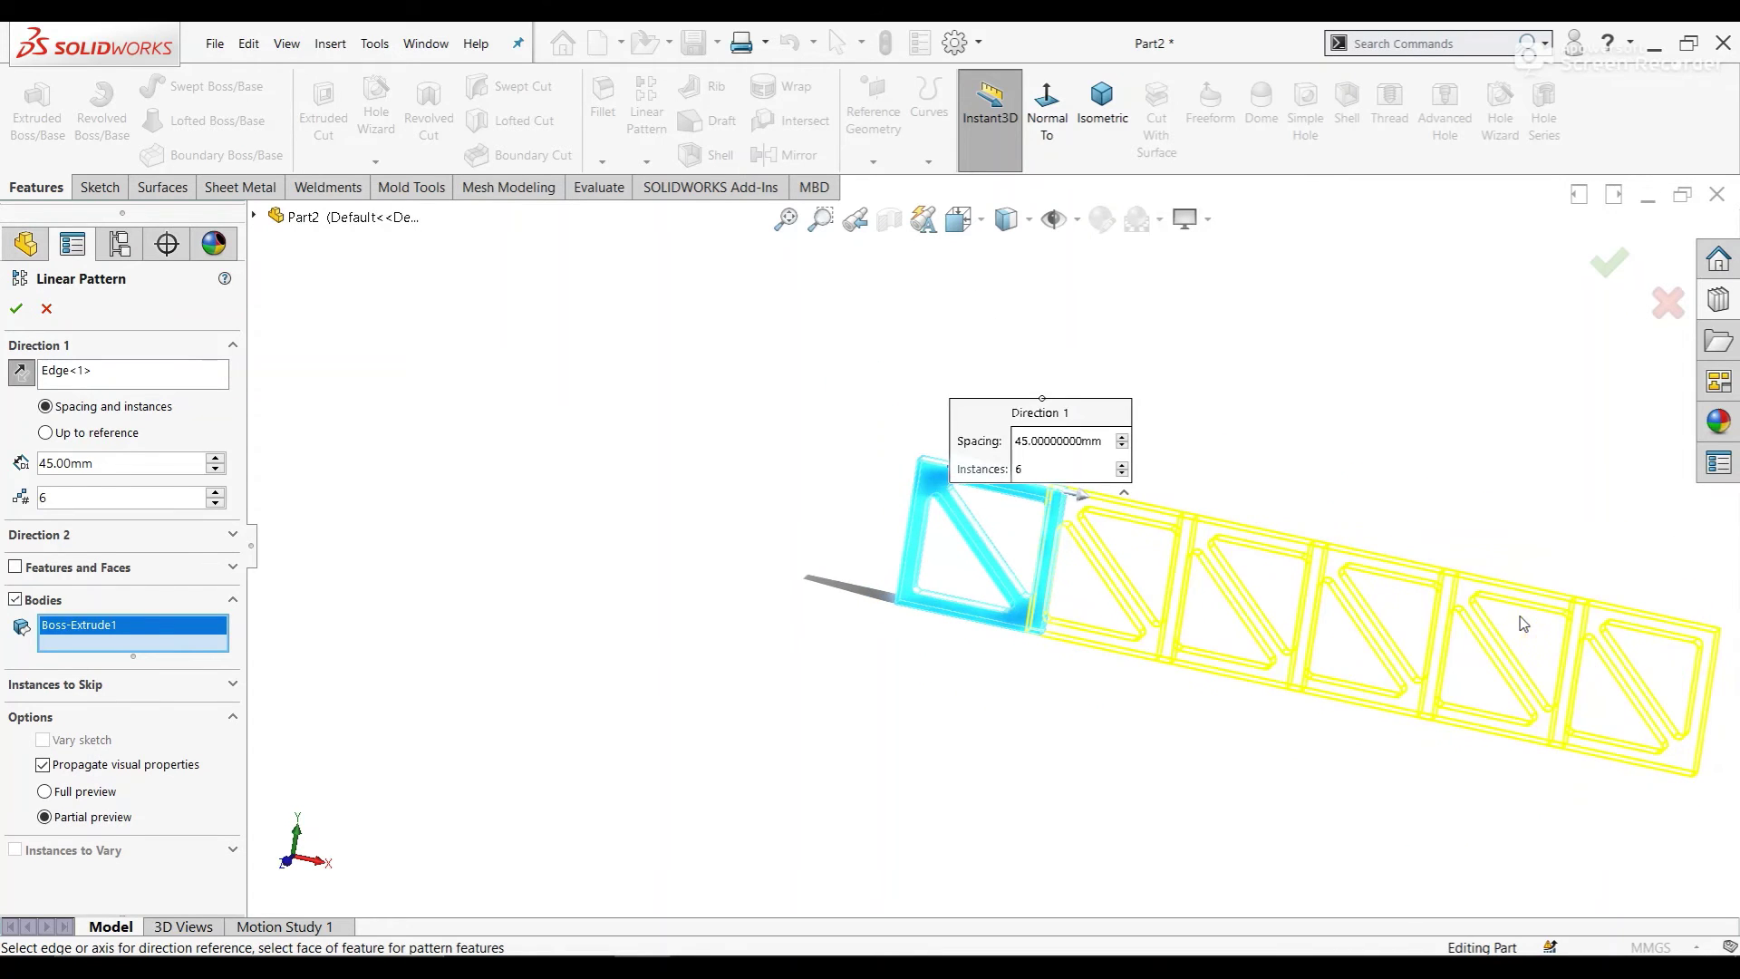
key("f")
scroll(996, 569, "up", 1)
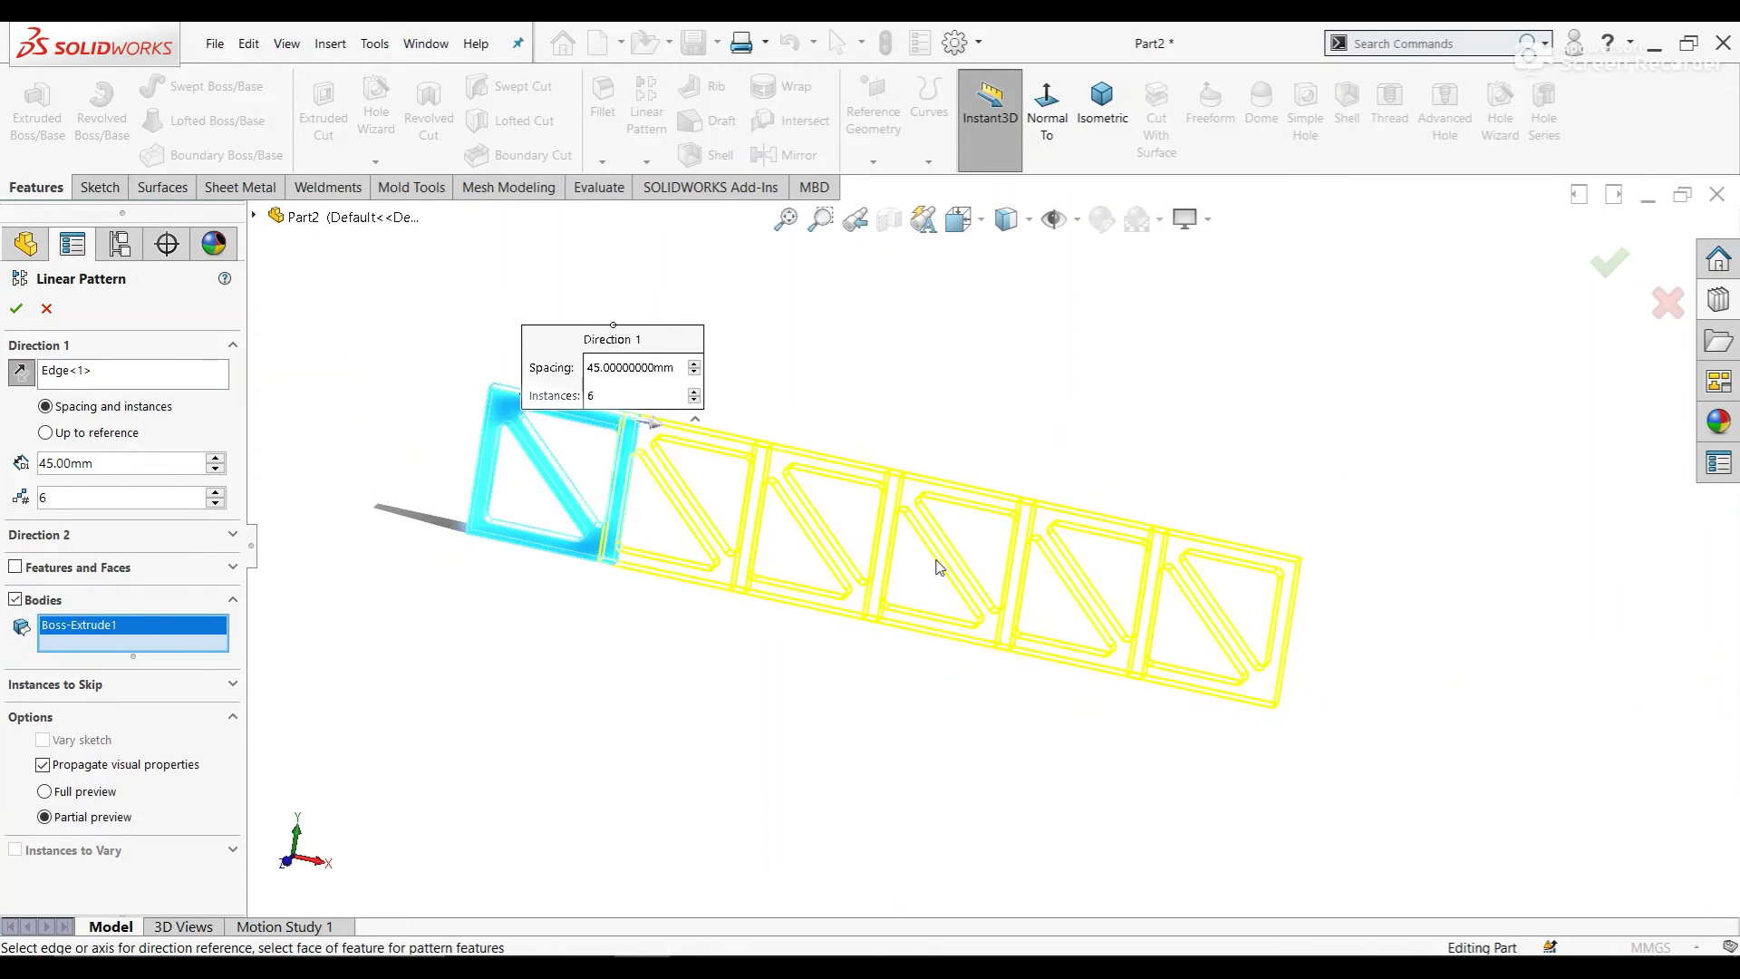
scroll(933, 563, "down", 1)
scroll(861, 569, "down", 1)
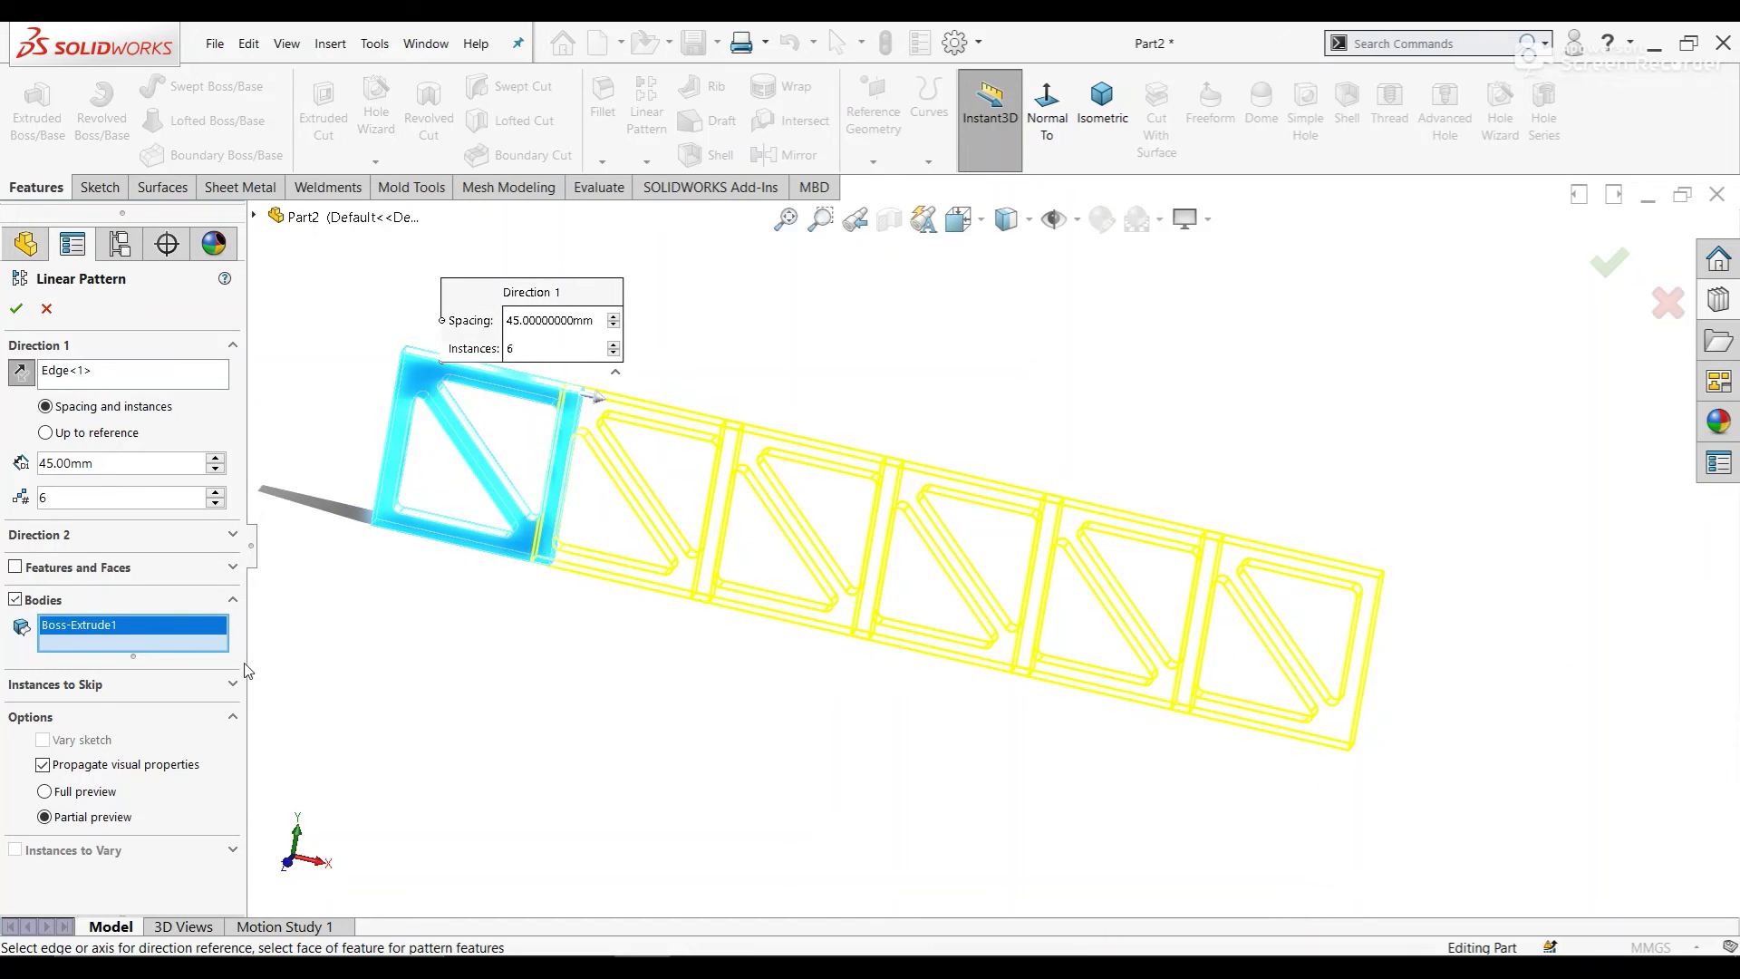
left_click(20, 316)
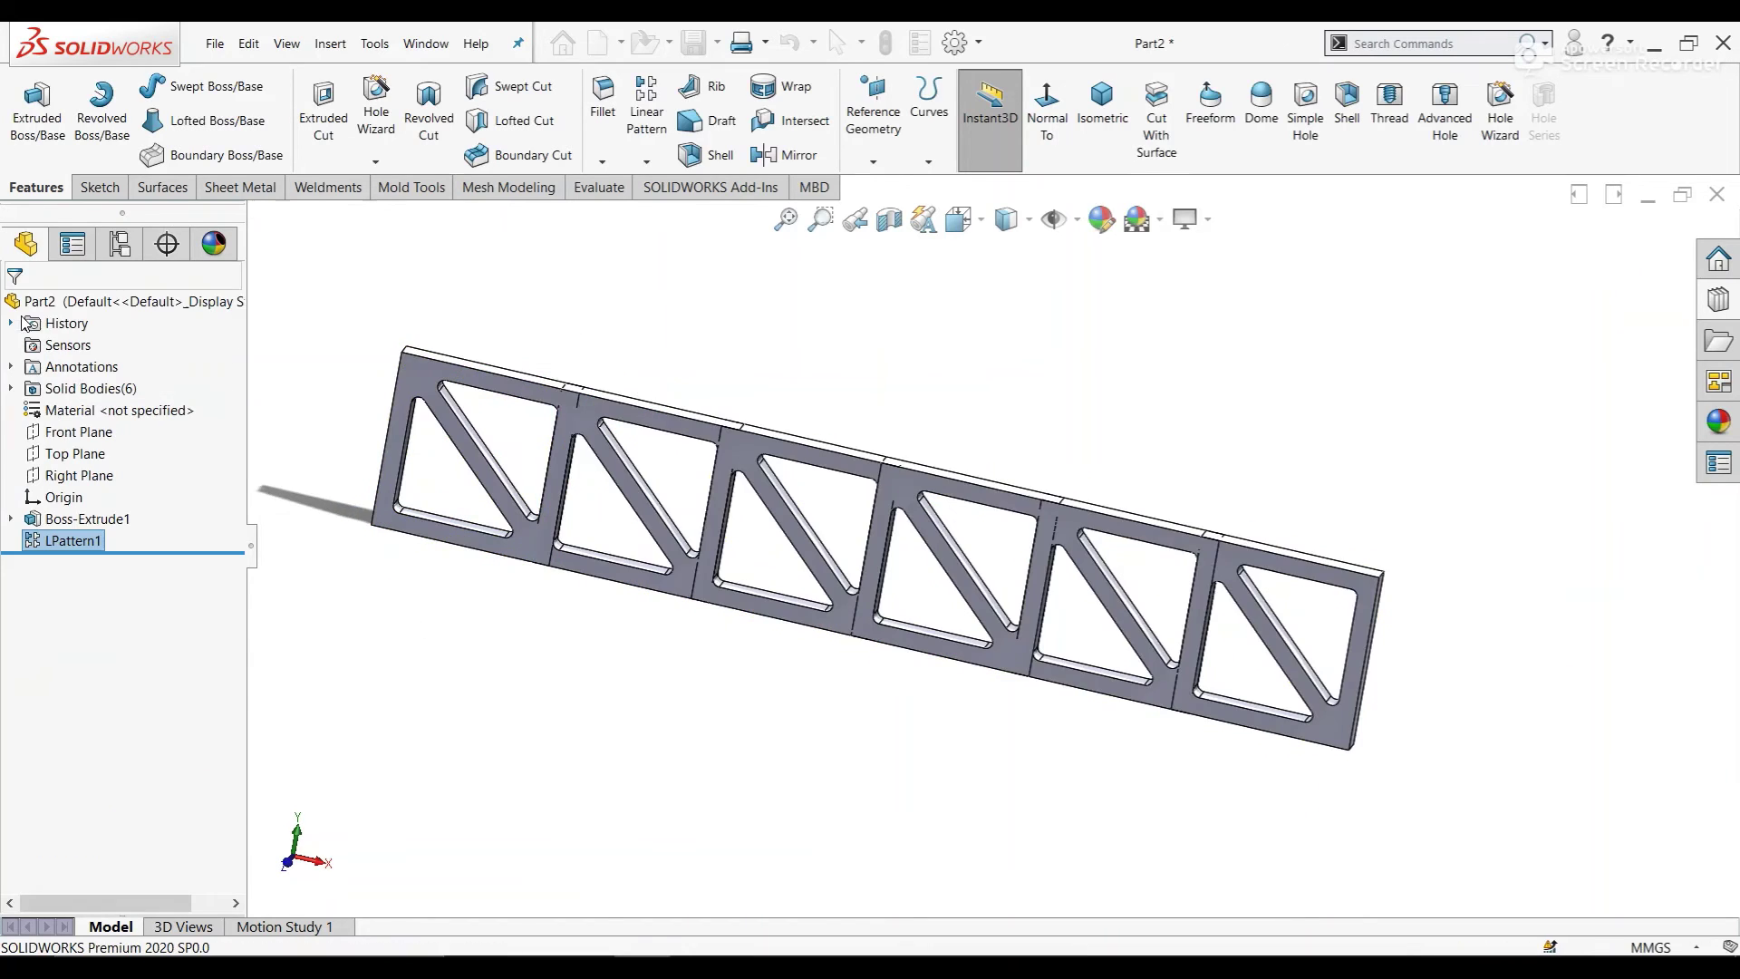
Step: Combine all six solid bodies into one using Add
mouse_move(710, 357)
middle_mouse_down()
mouse_move(719, 389)
mouse_move(634, 407)
middle_mouse_up()
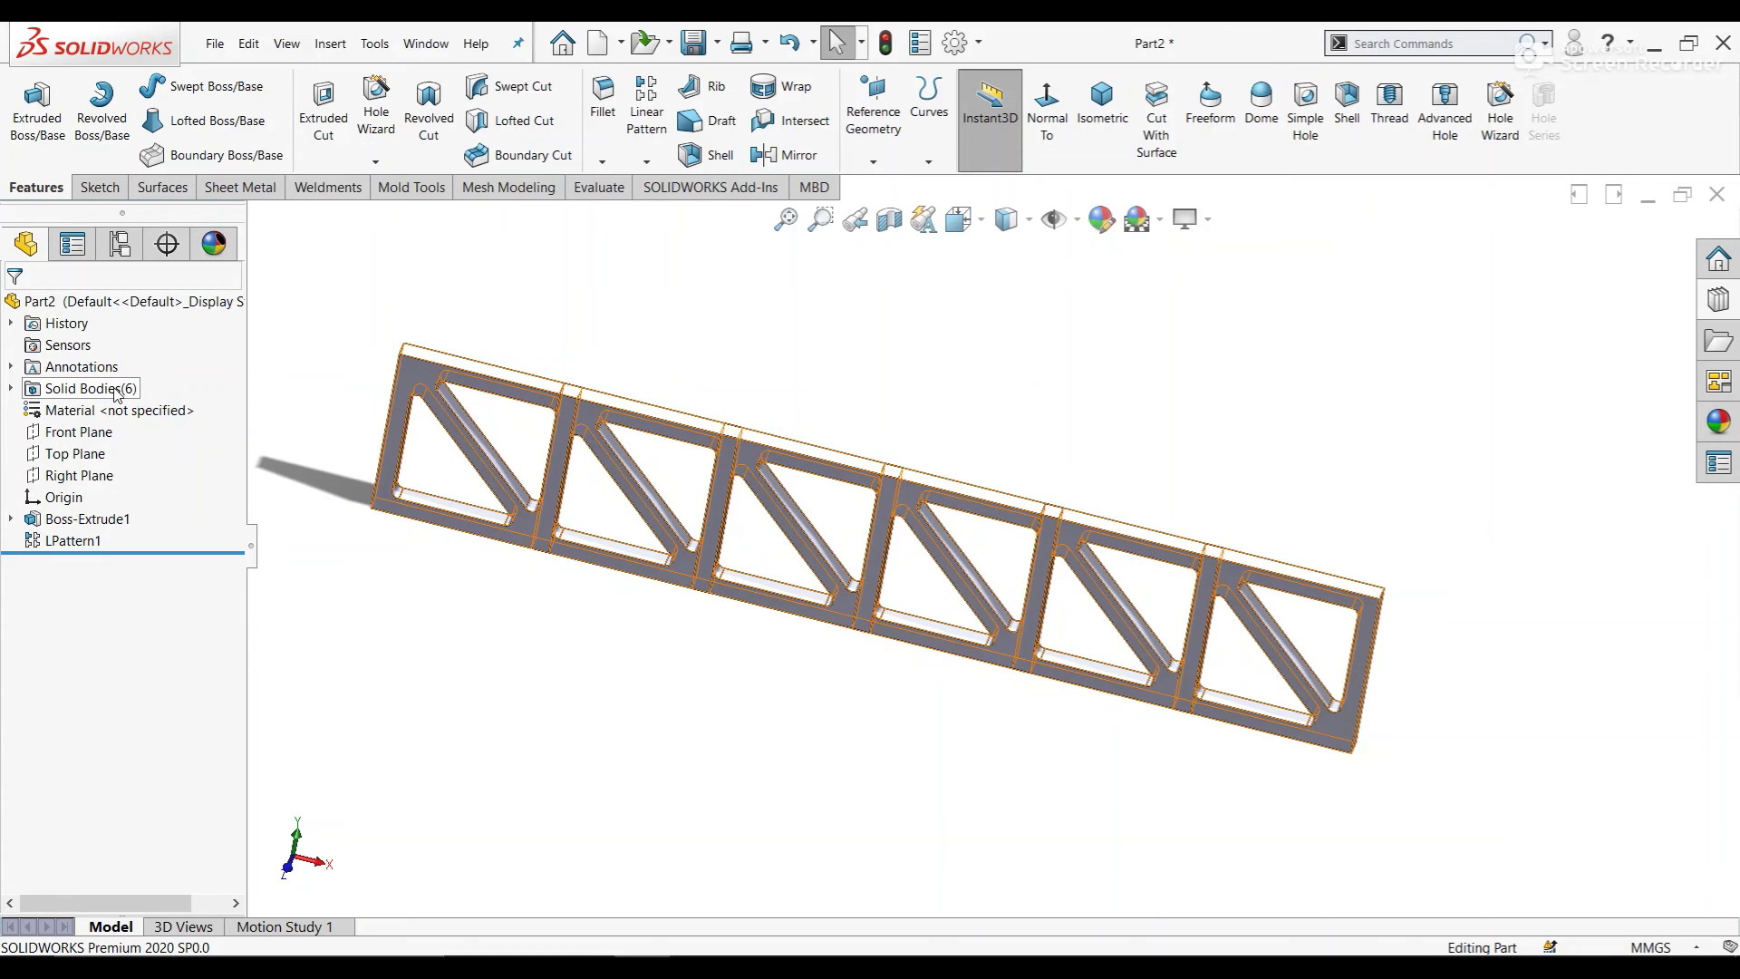
left_click(11, 388)
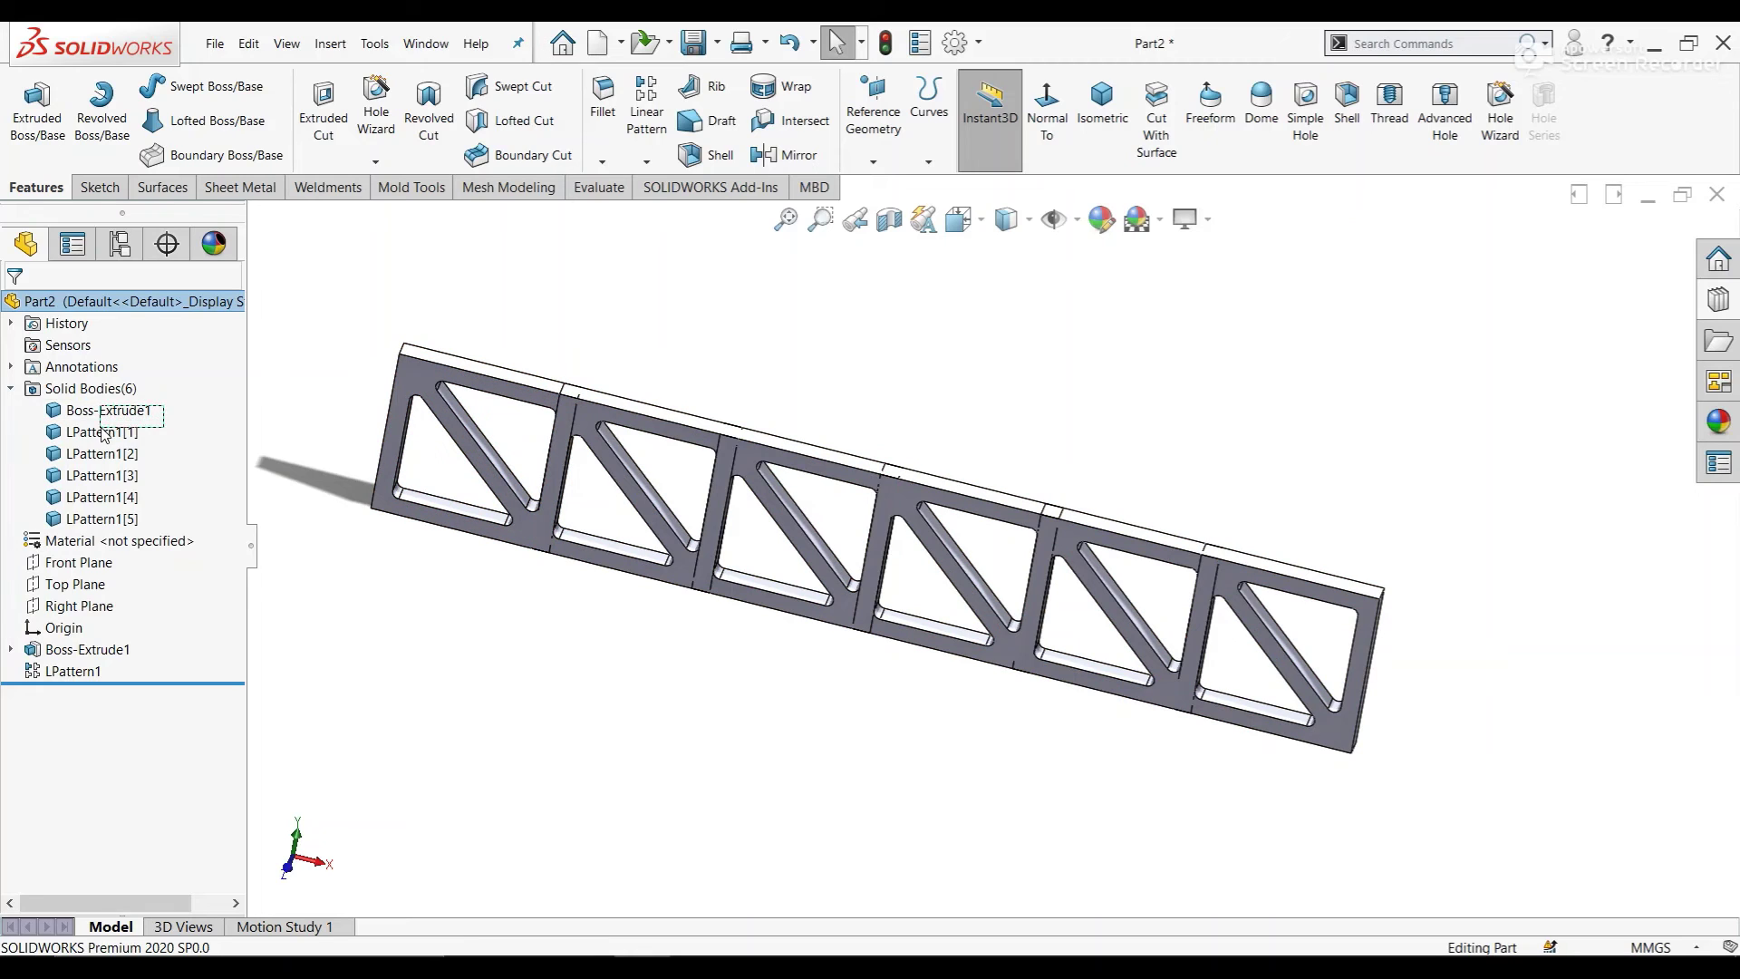
left_click_drag(82, 525, 82, 529)
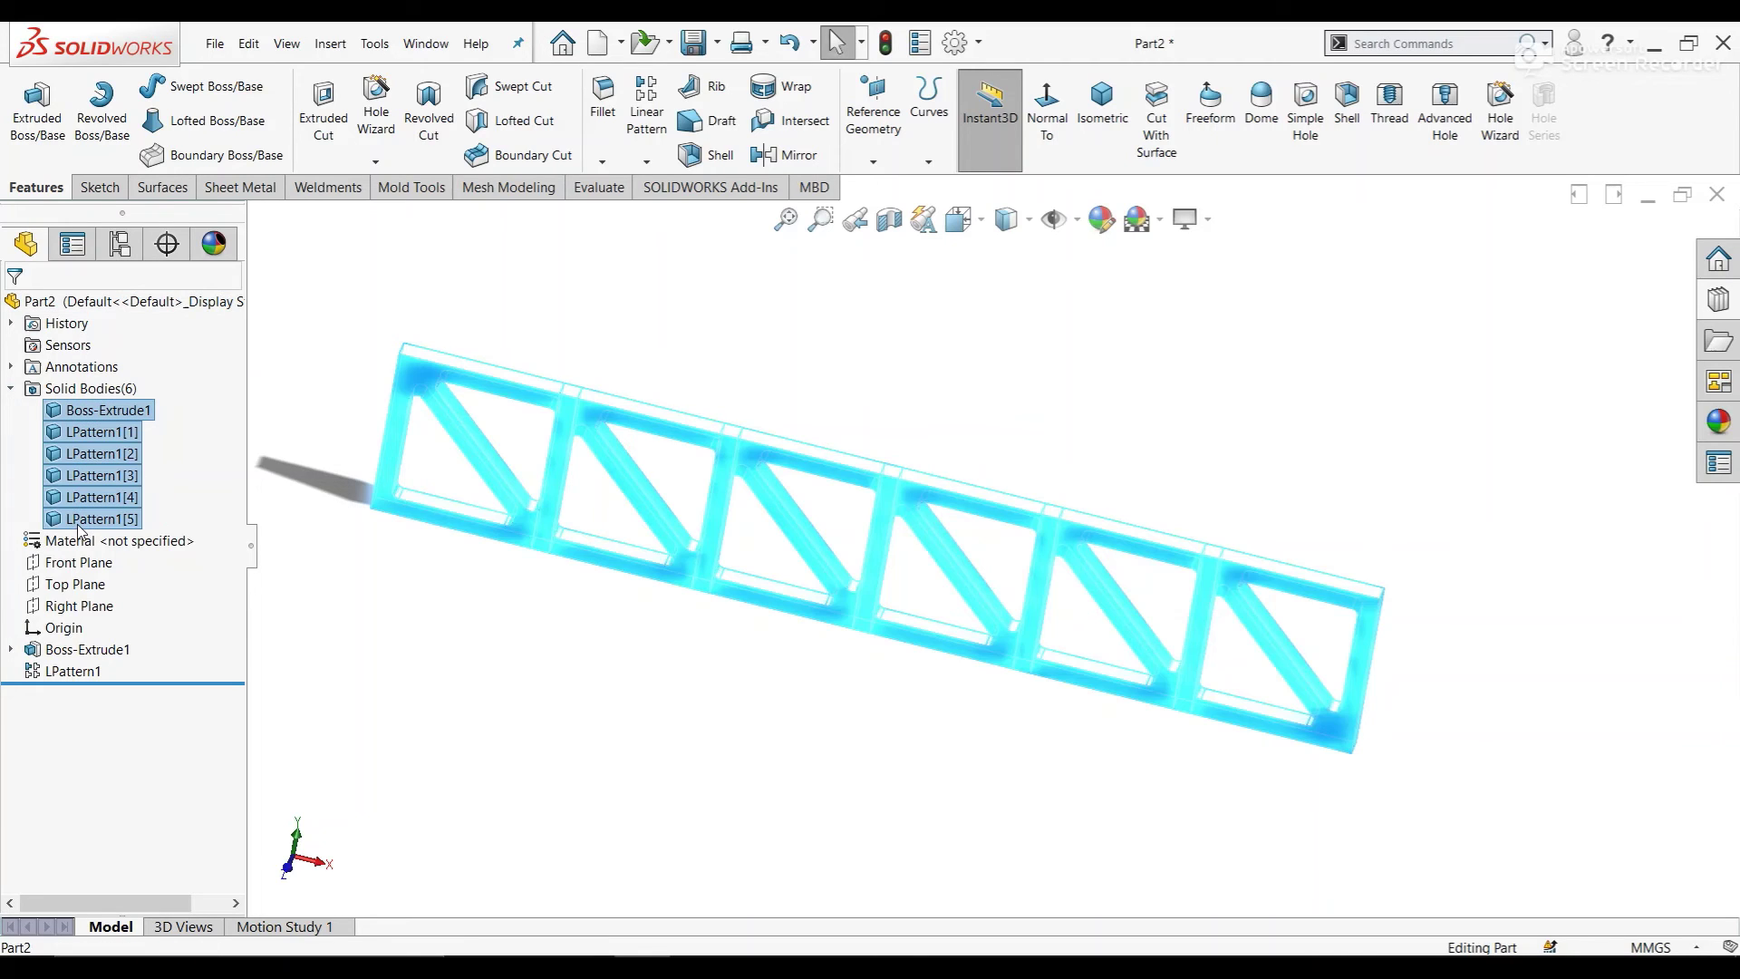
right_click(94, 431)
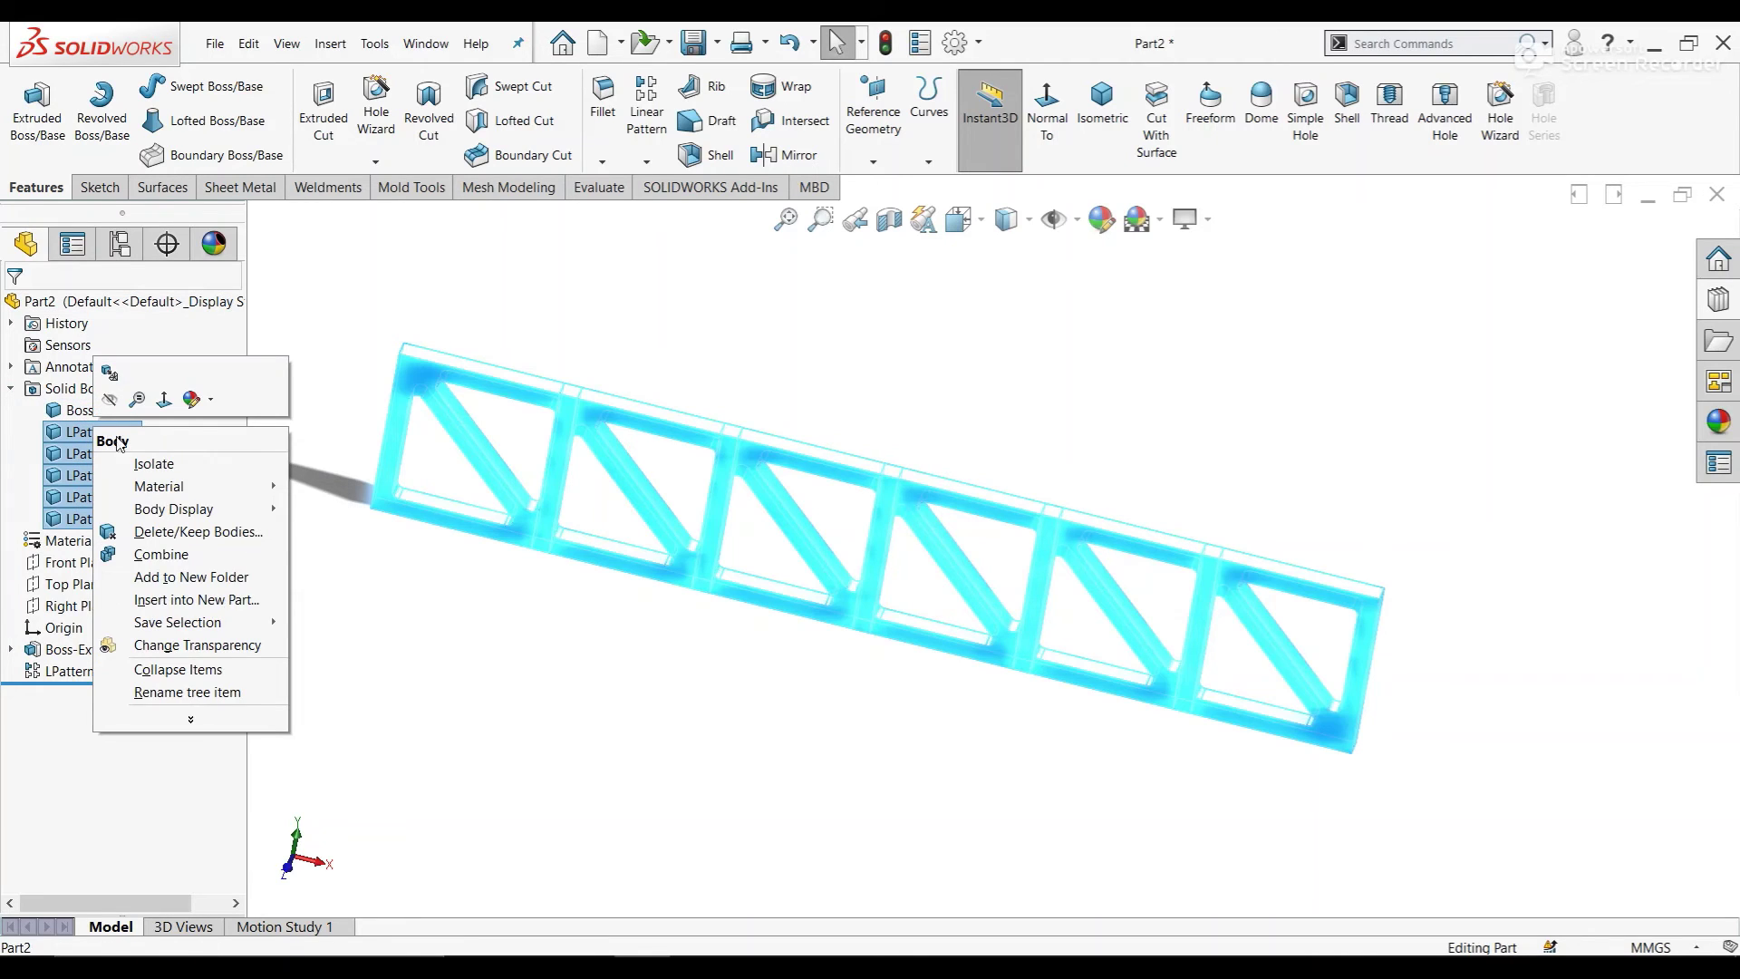
left_click(186, 560)
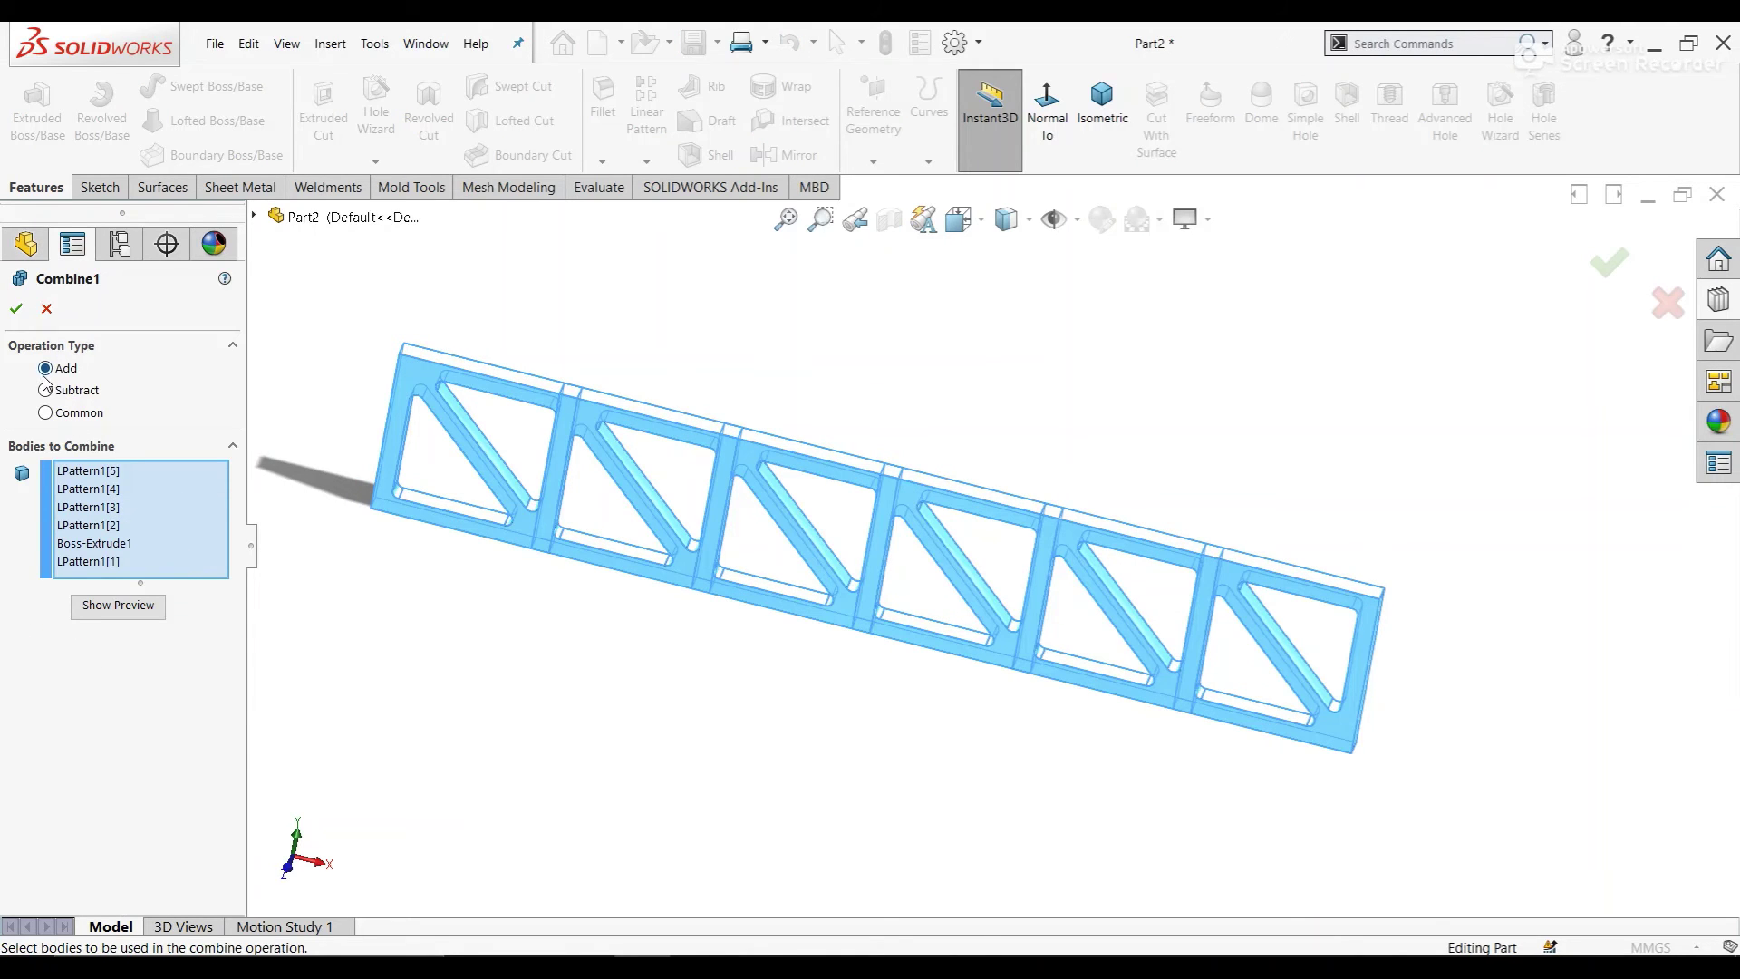
left_click(17, 310)
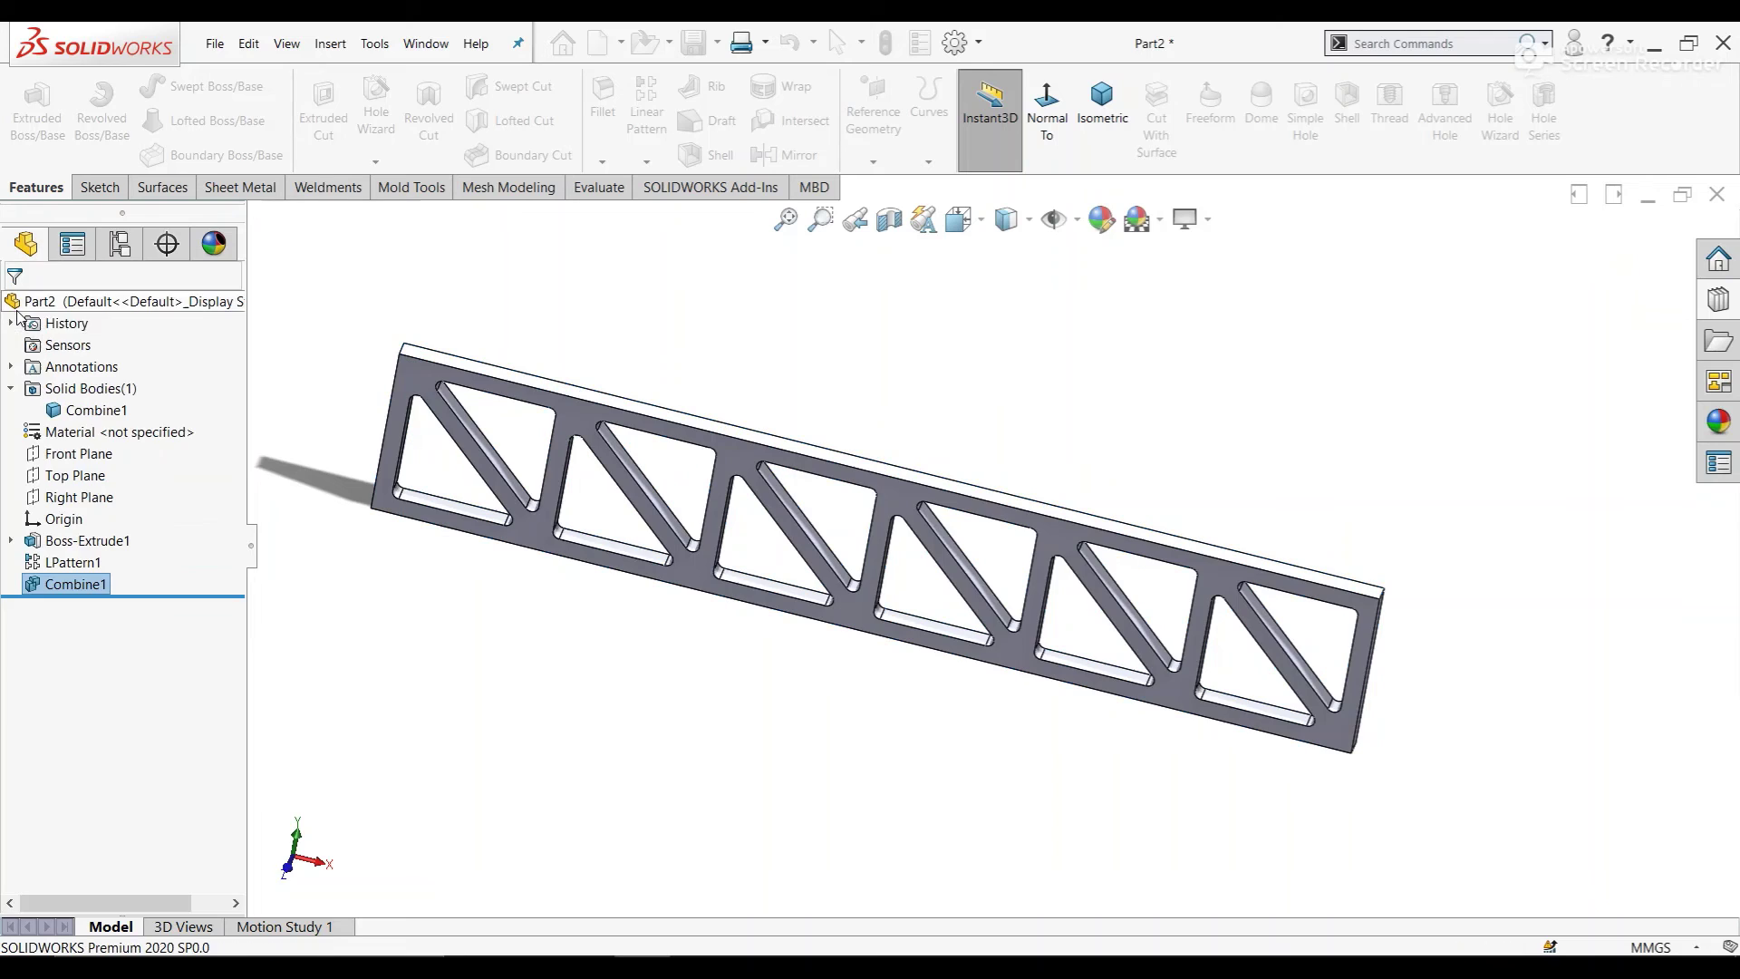
Step: Collapse the solid bodies list and close the appearance editor without changes
mouse_move(863, 414)
middle_mouse_down()
mouse_move(837, 391)
mouse_move(859, 322)
middle_mouse_up()
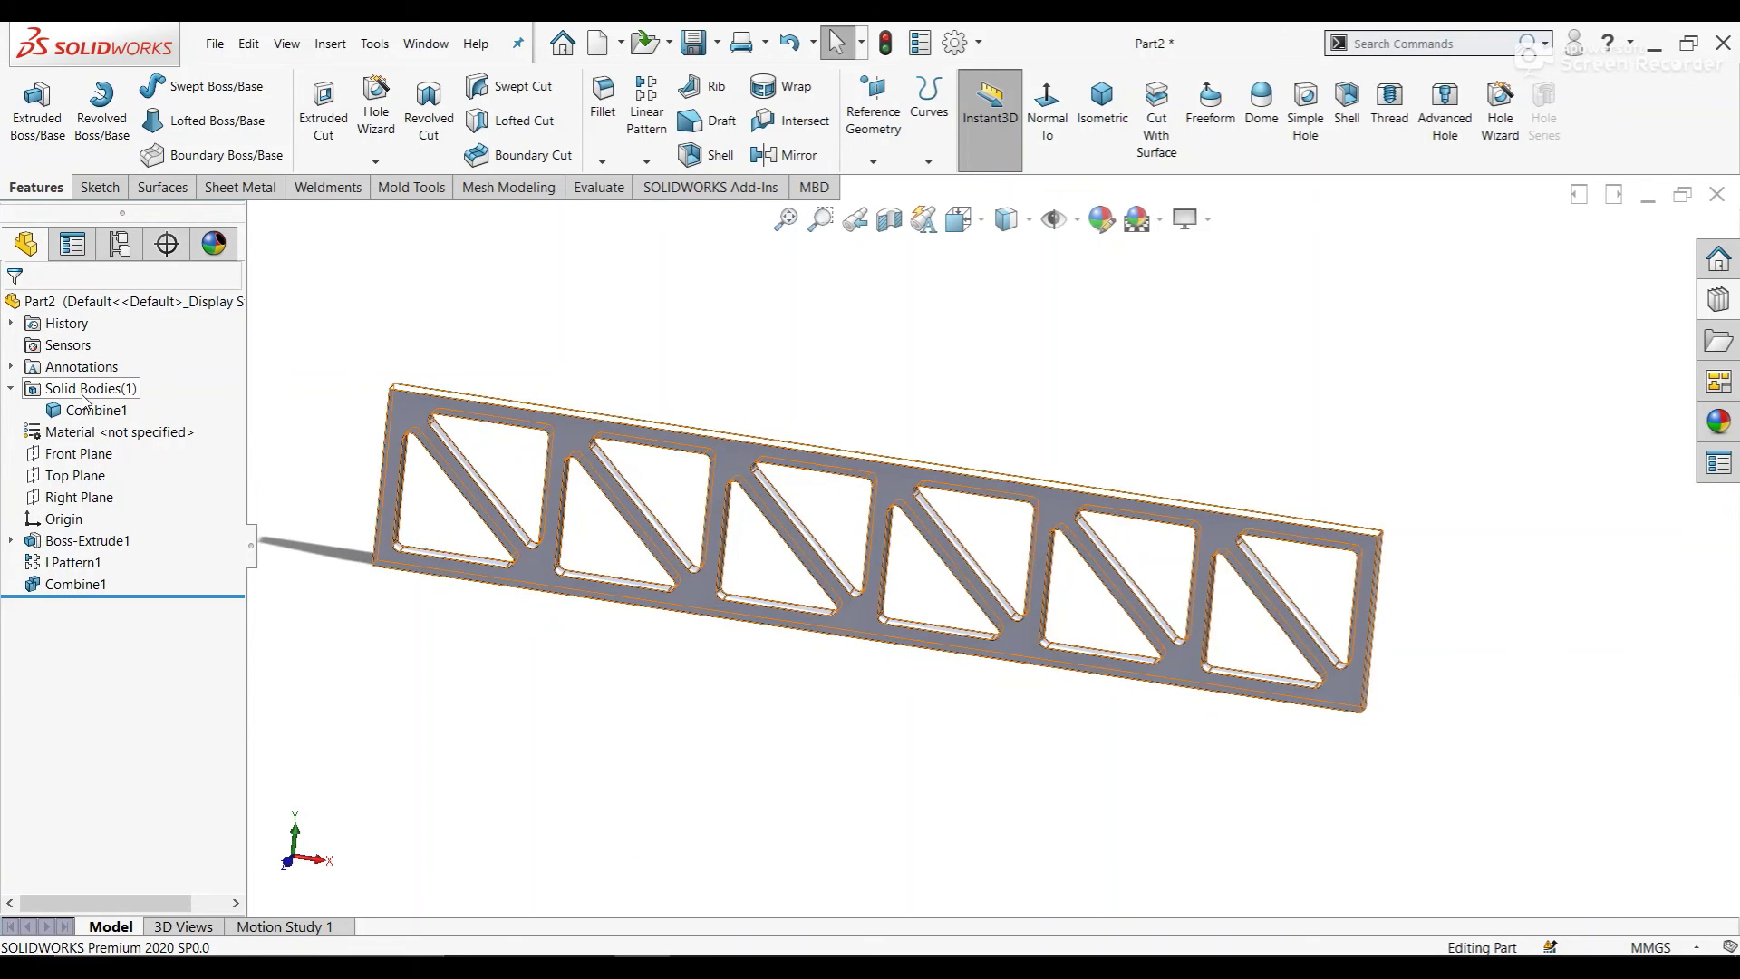
left_click(11, 388)
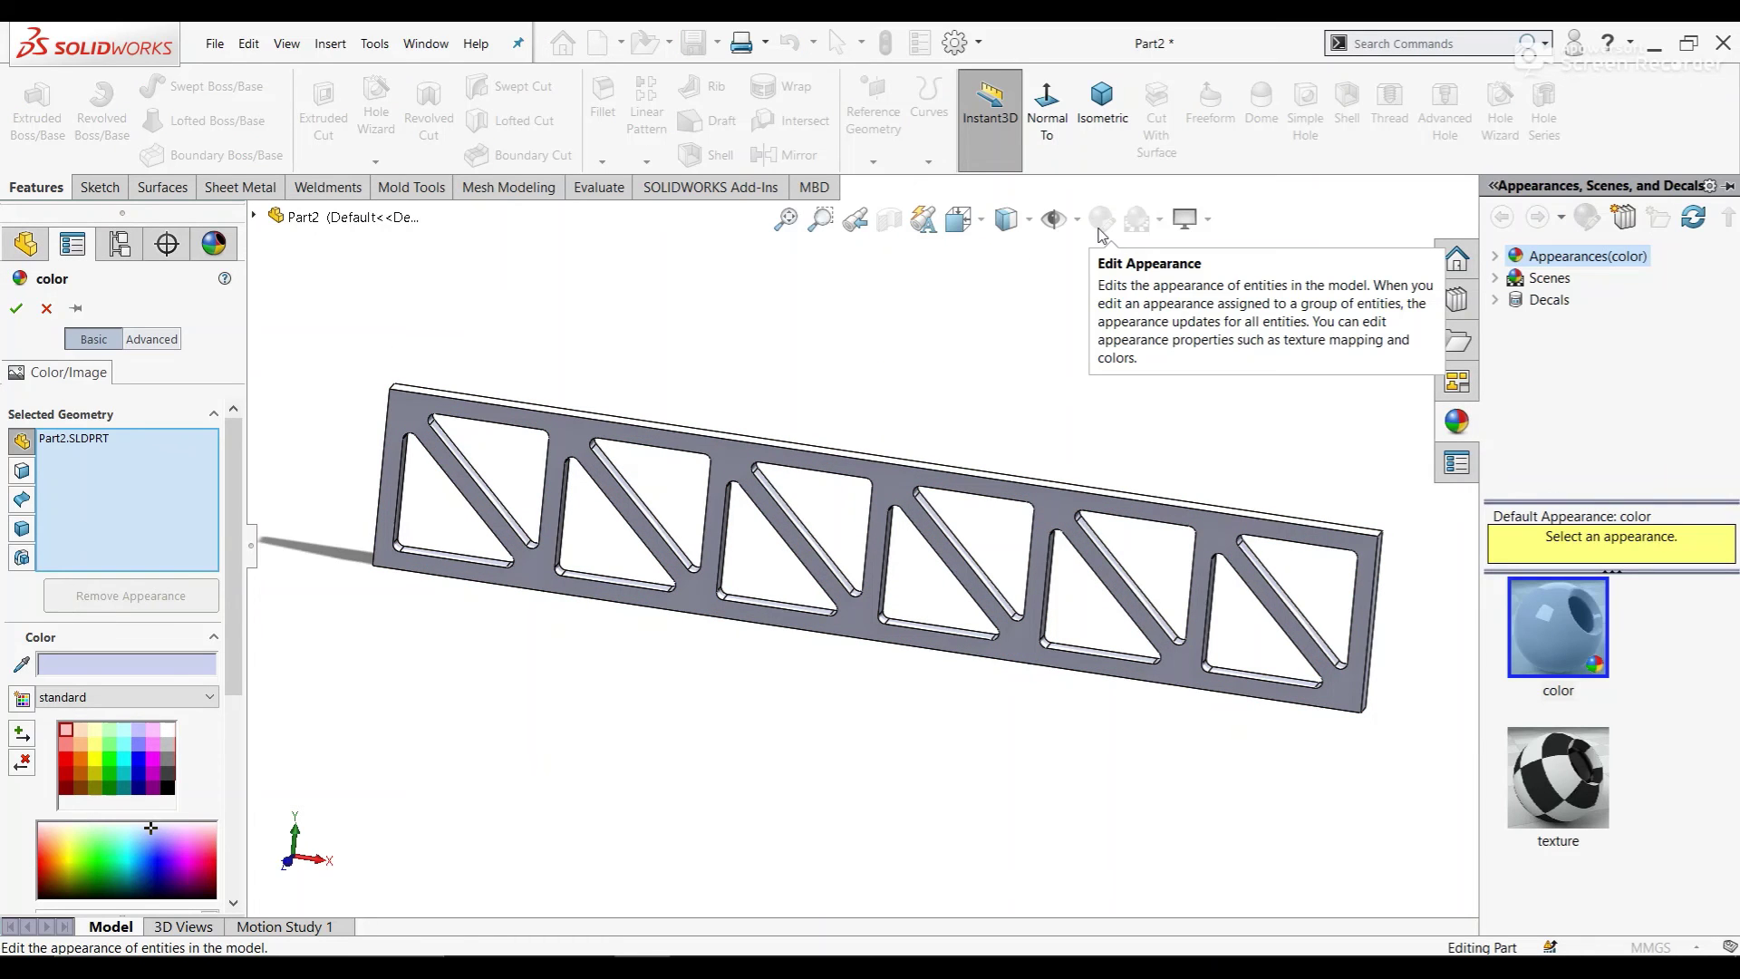
left_click(46, 308)
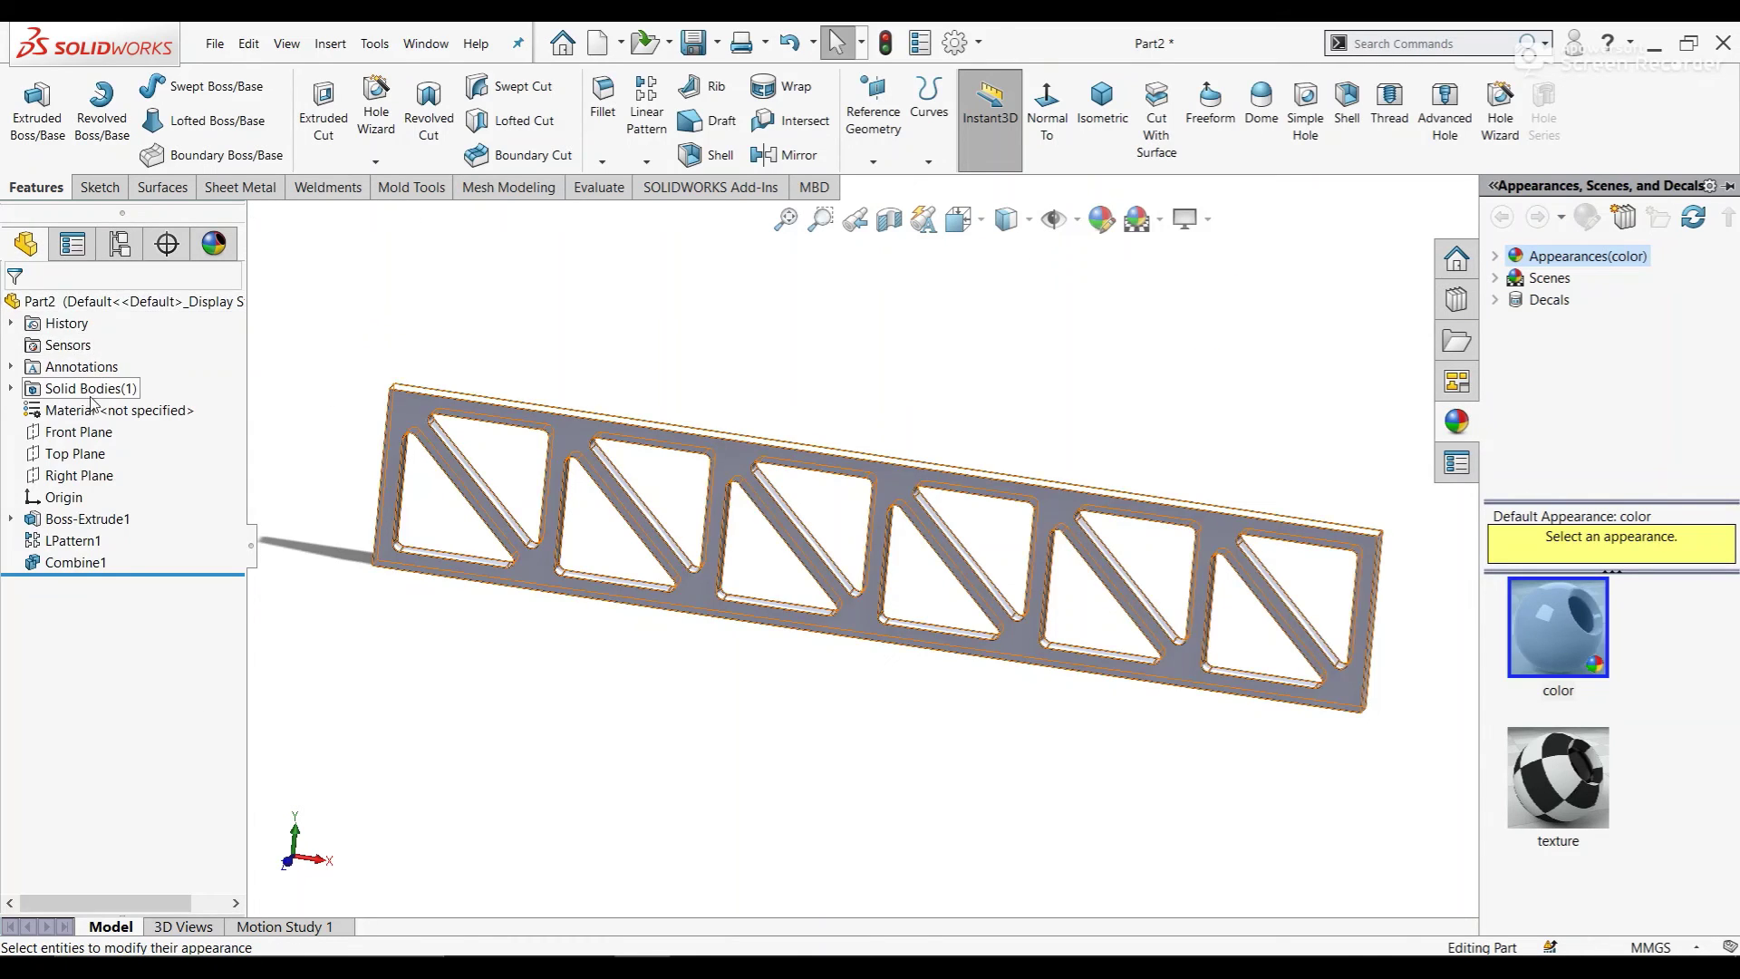
Step: Assign Stainless Steel (ferritic) from the Steel library as the truss part's material
right_click(98, 412)
left_click(136, 423)
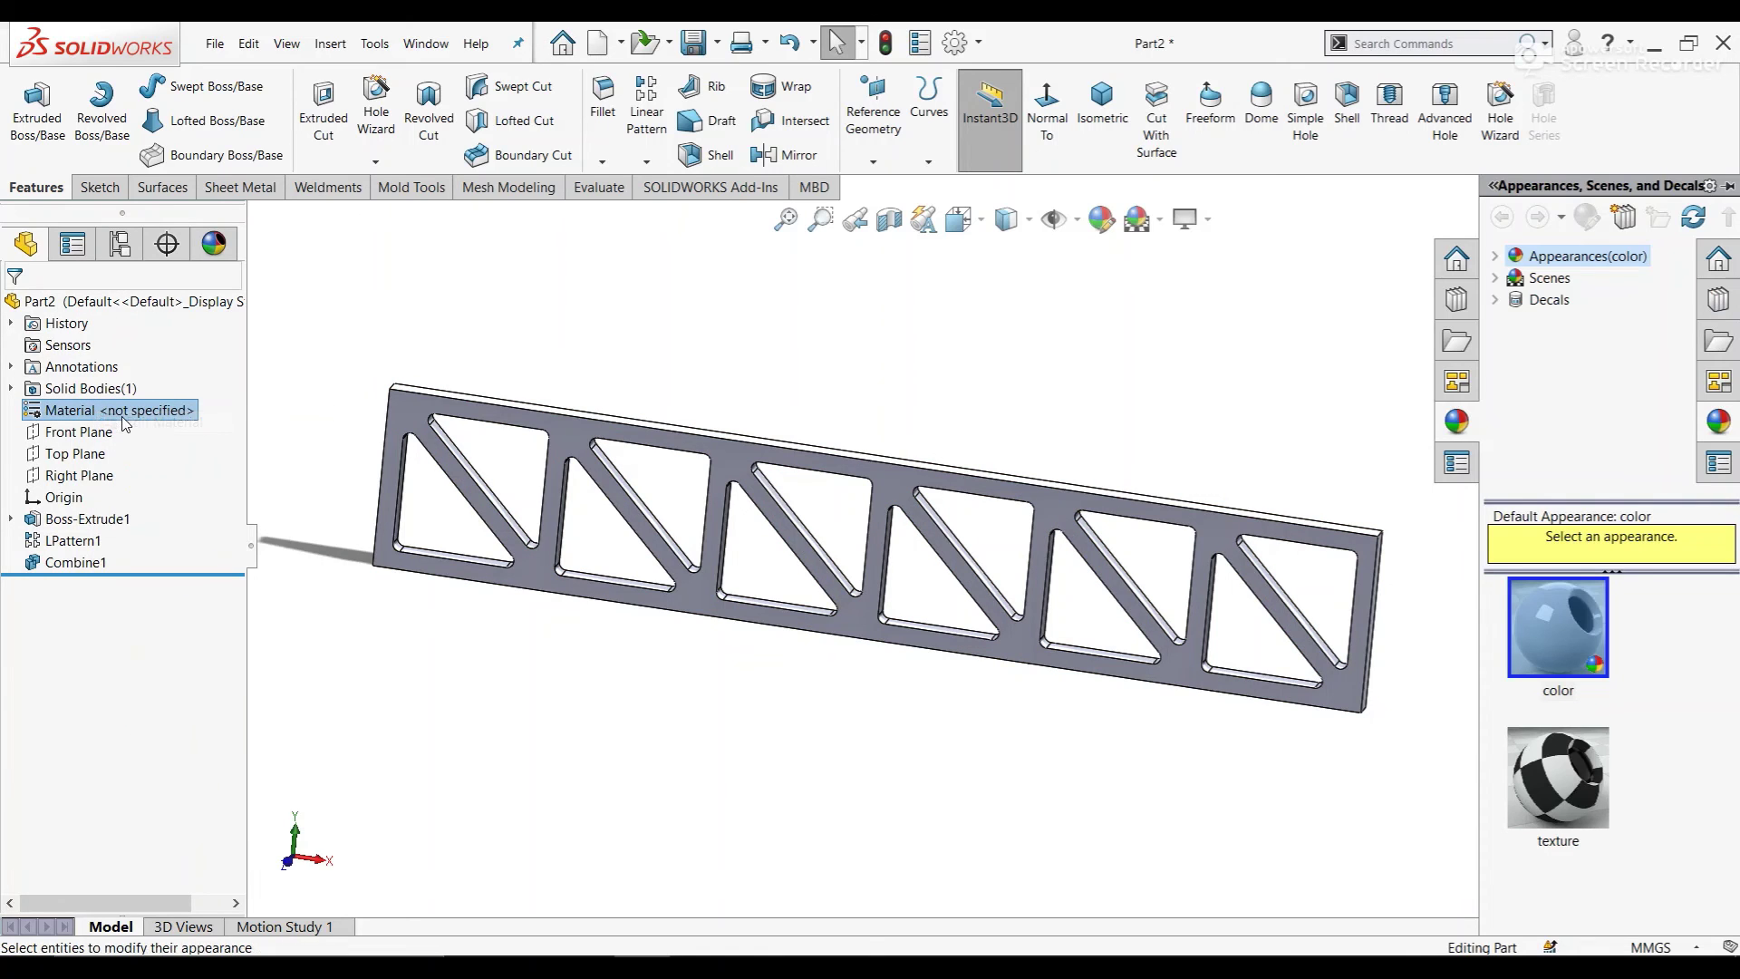
left_click_drag(762, 391, 768, 497)
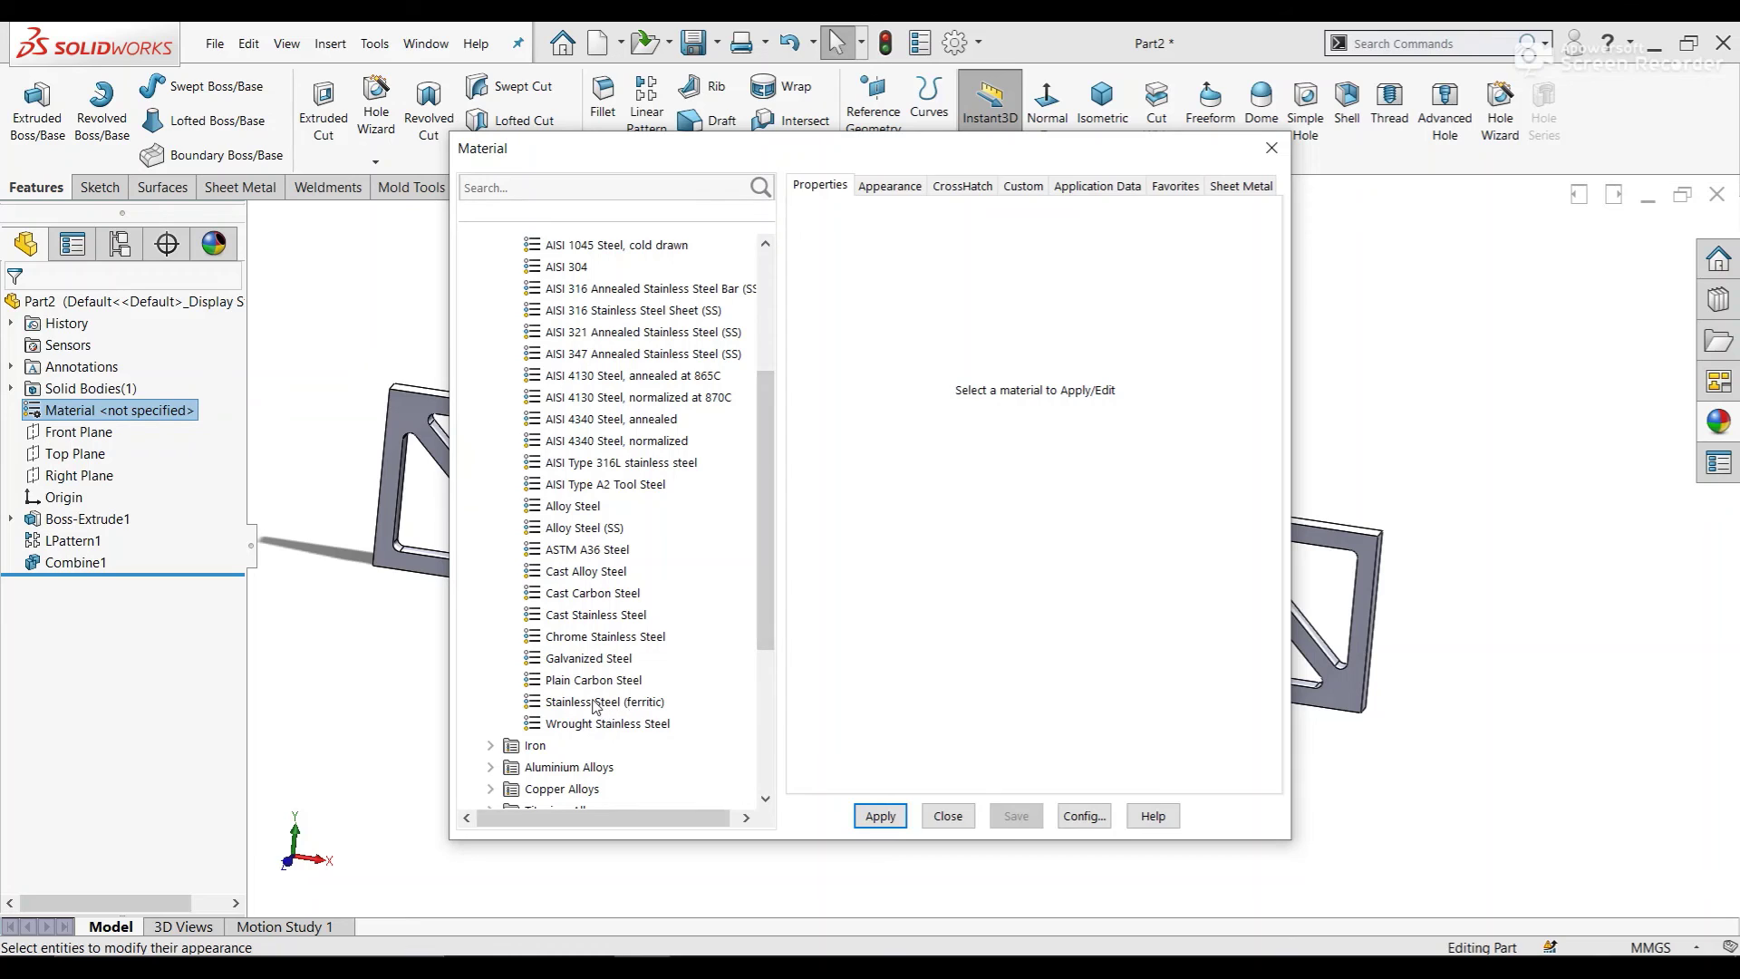
left_click(590, 705)
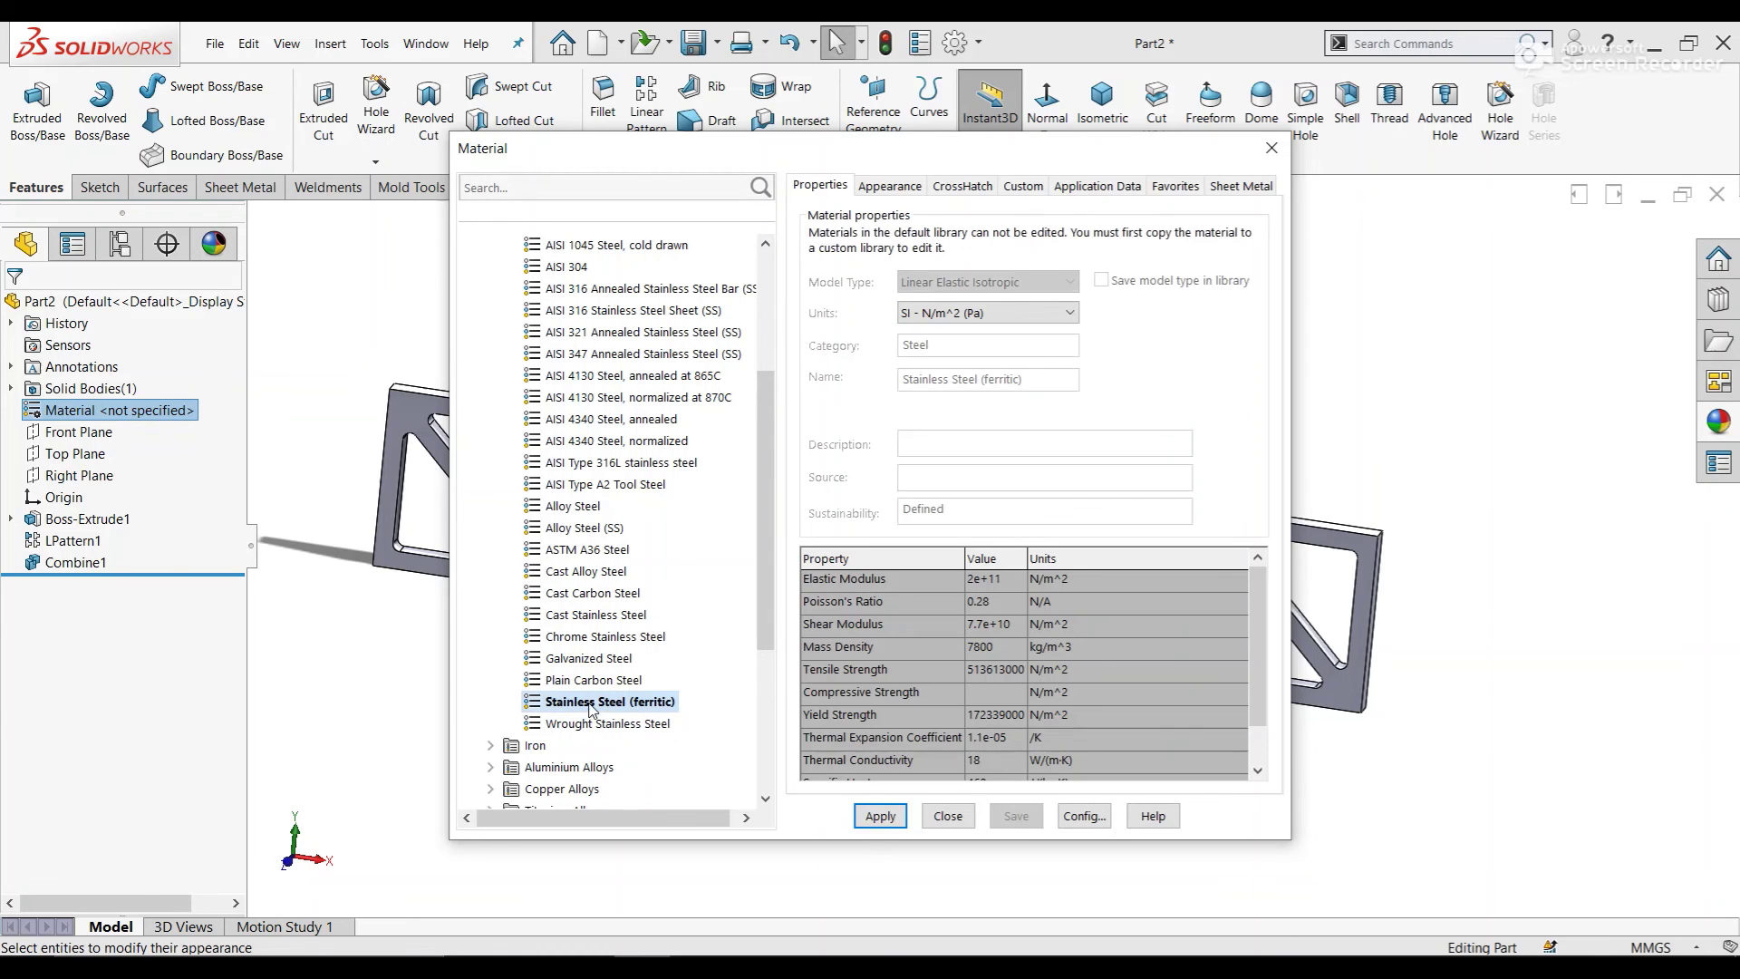
left_click(899, 813)
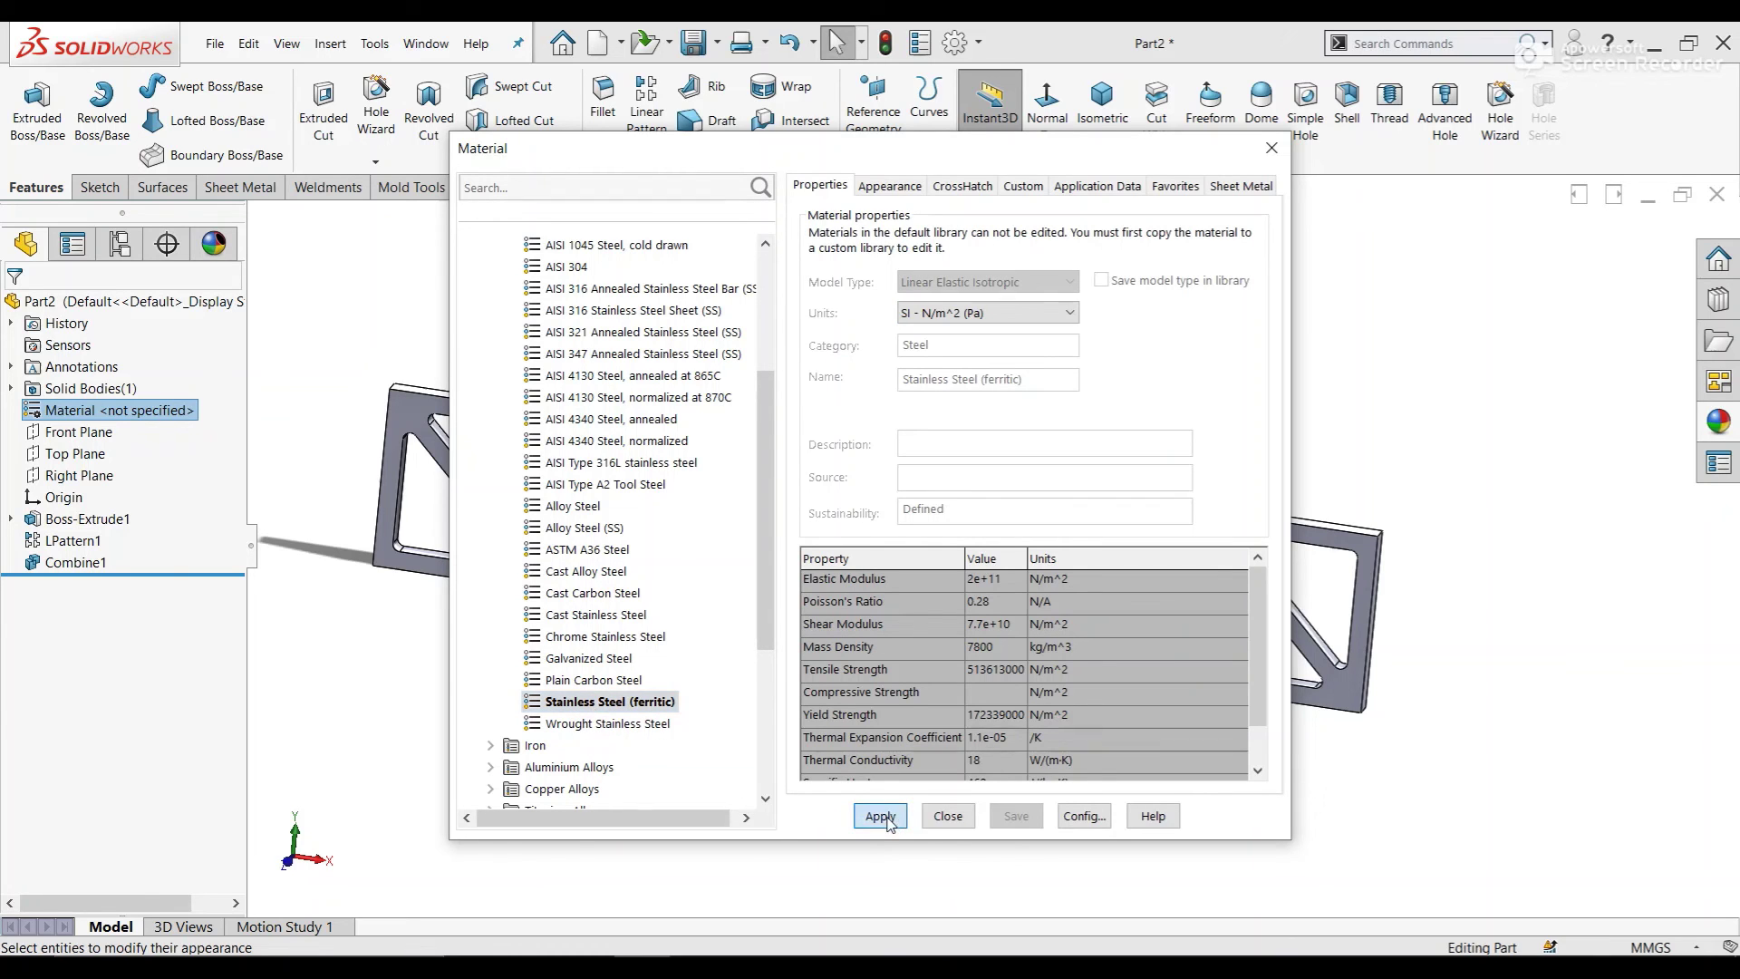
left_click(1272, 149)
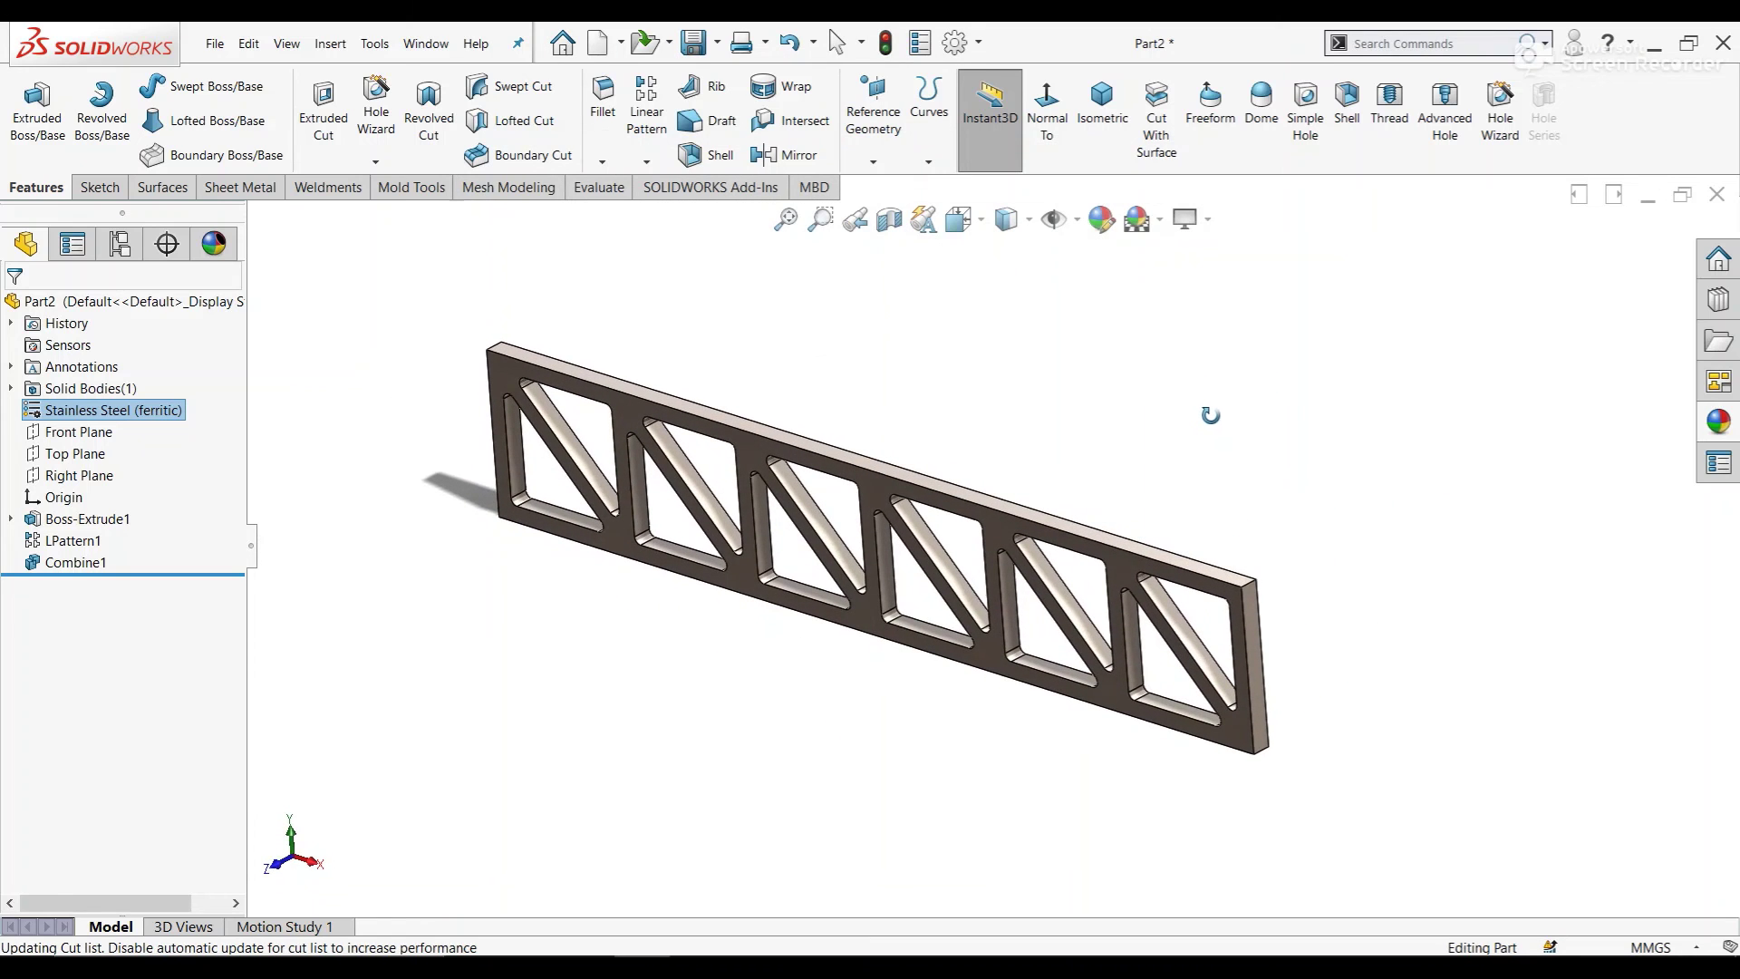
Step: Apply a pink colour appearance (RGB 255, 192, 192) to the whole truss part
left_click(1101, 218)
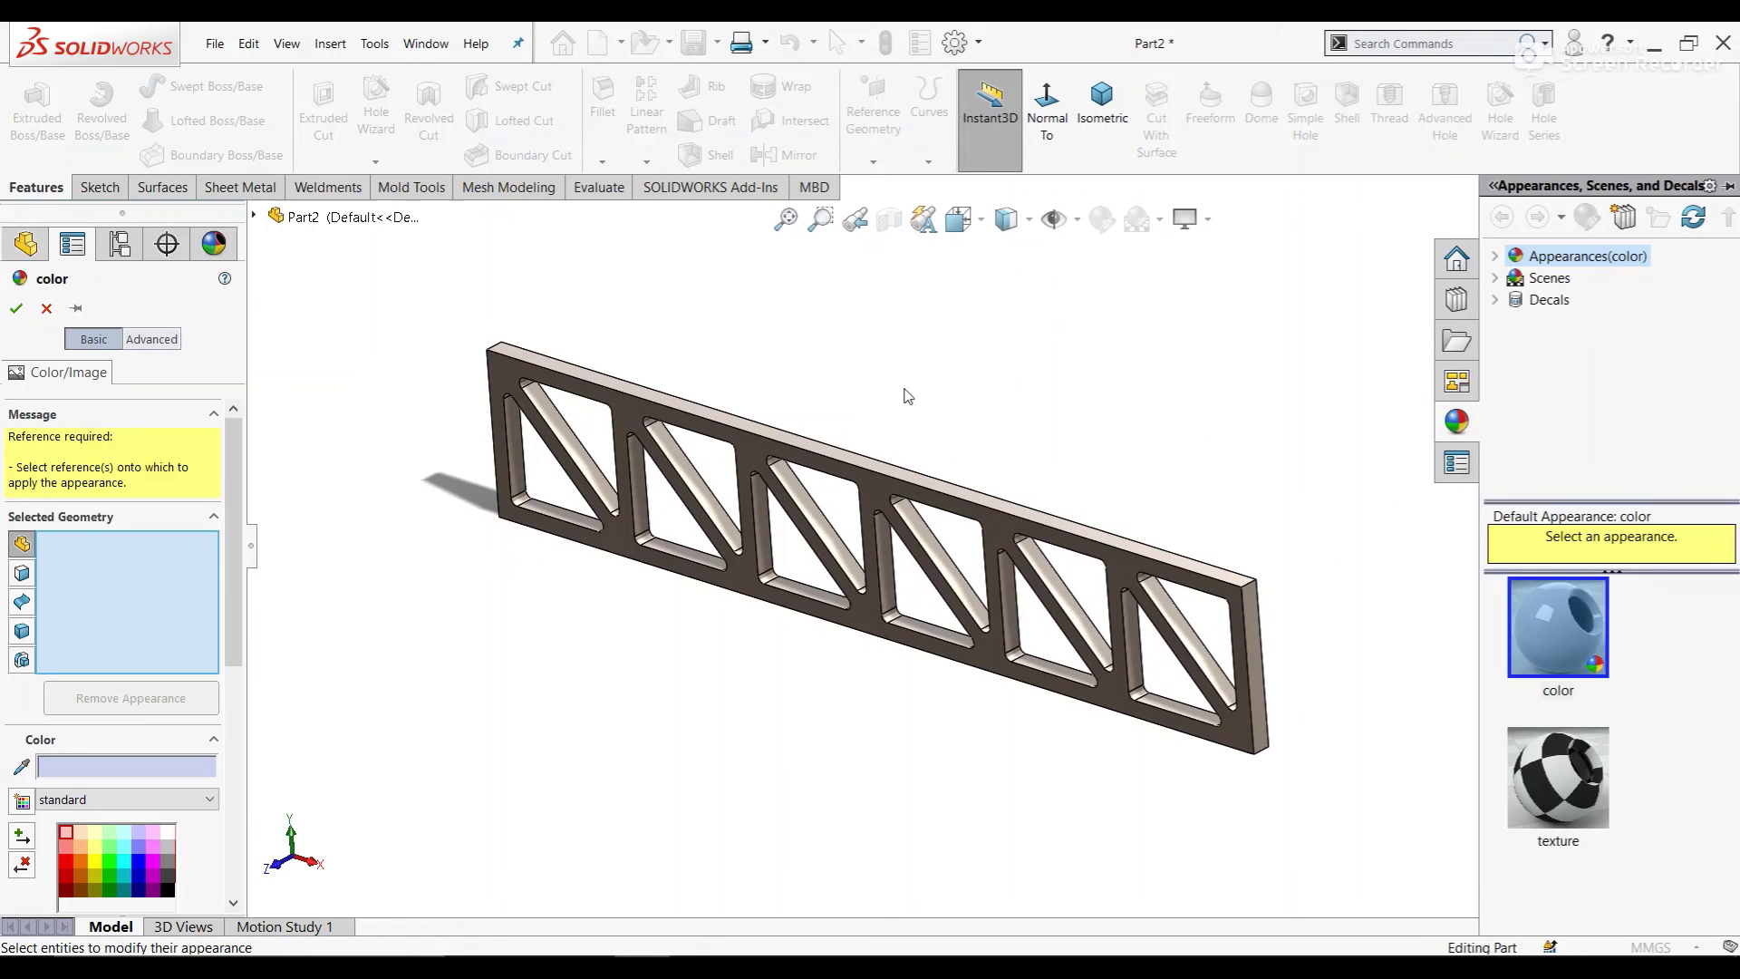
scroll(228, 594, "down", 1)
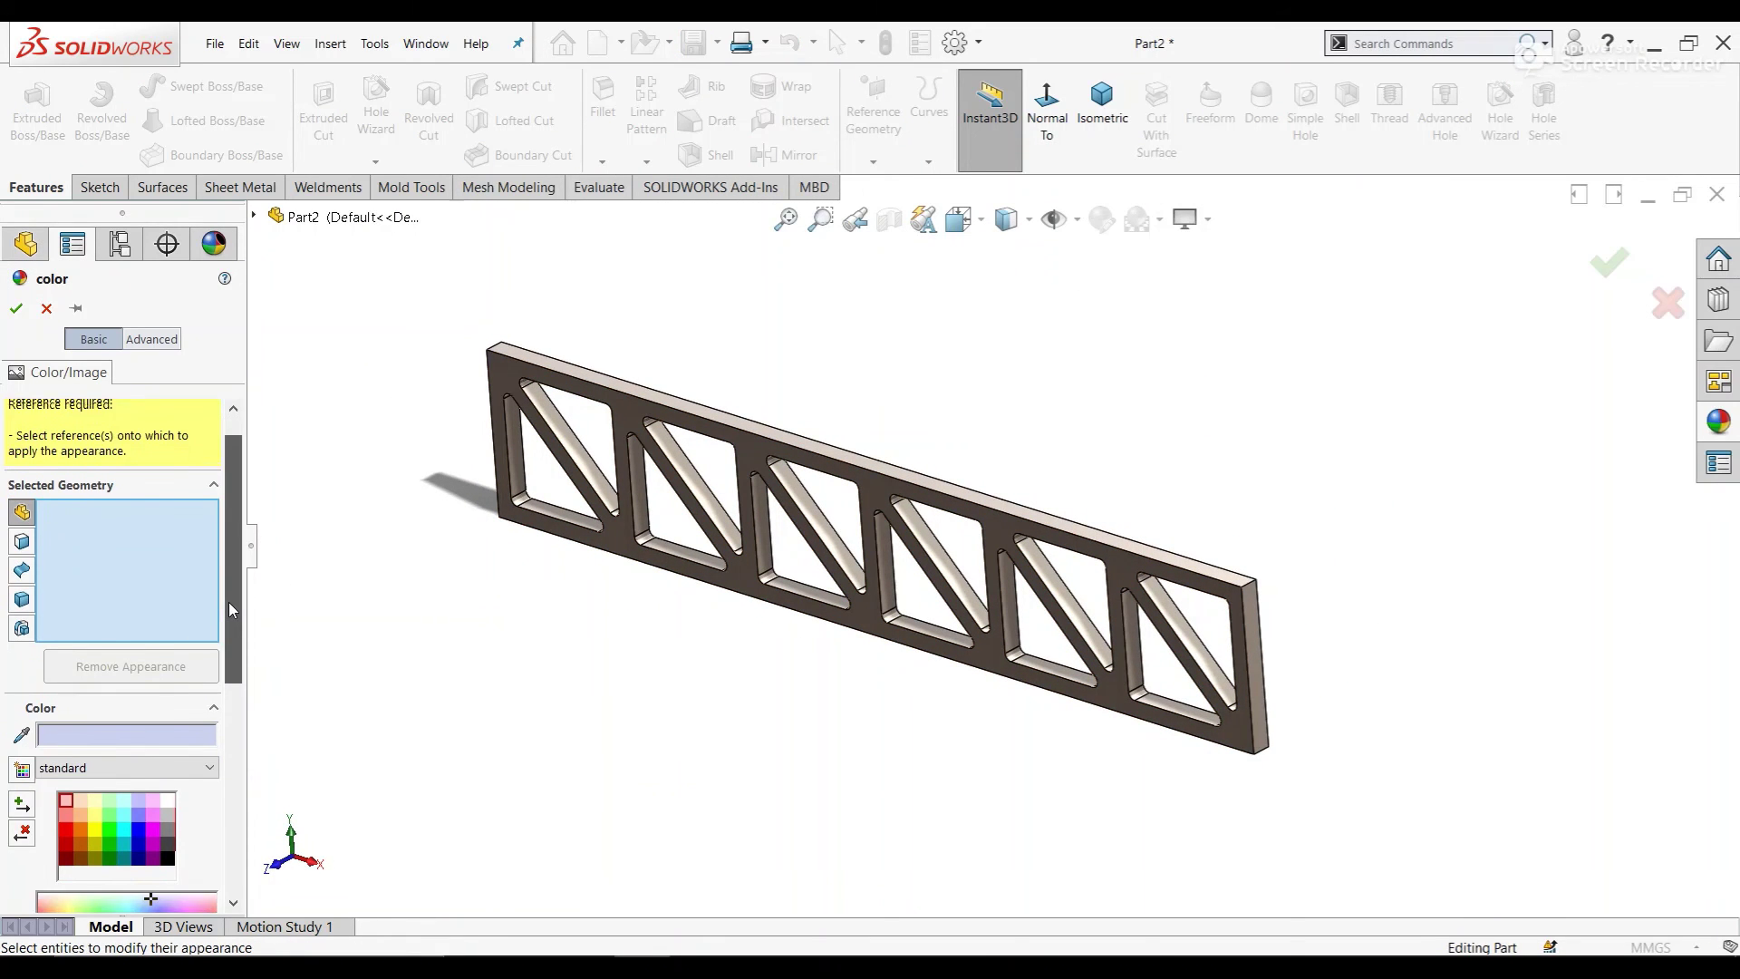
scroll(228, 601, "up", 1)
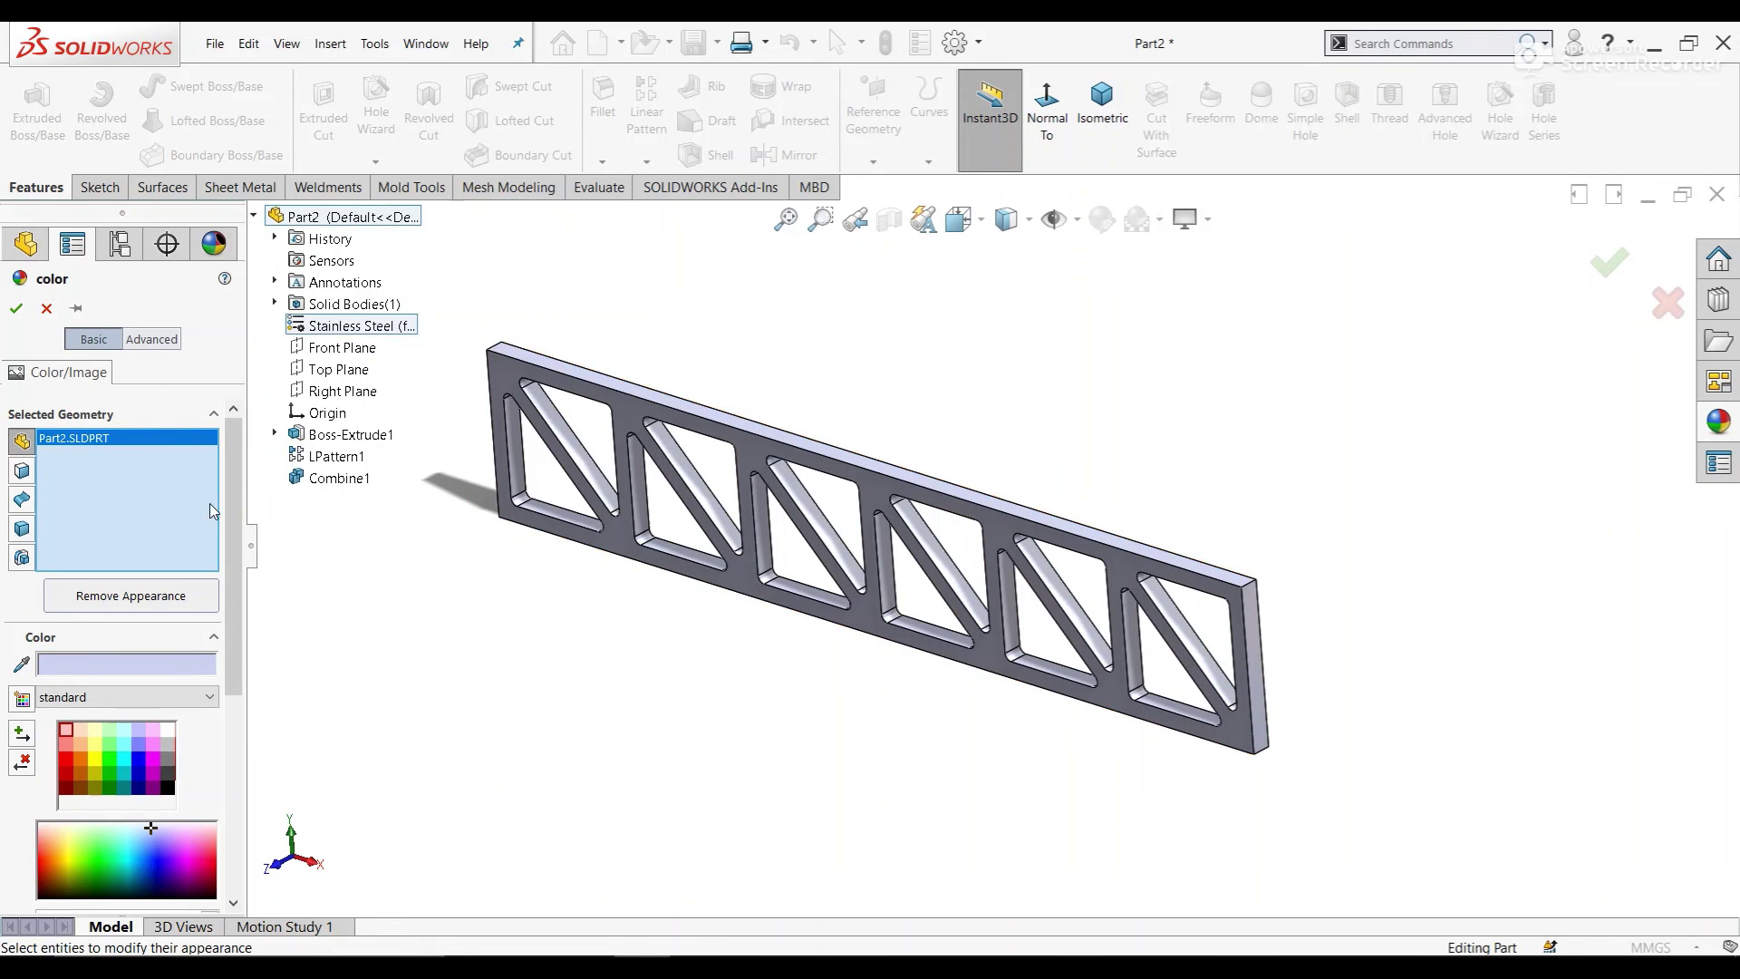
left_click_drag(228, 507, 226, 591)
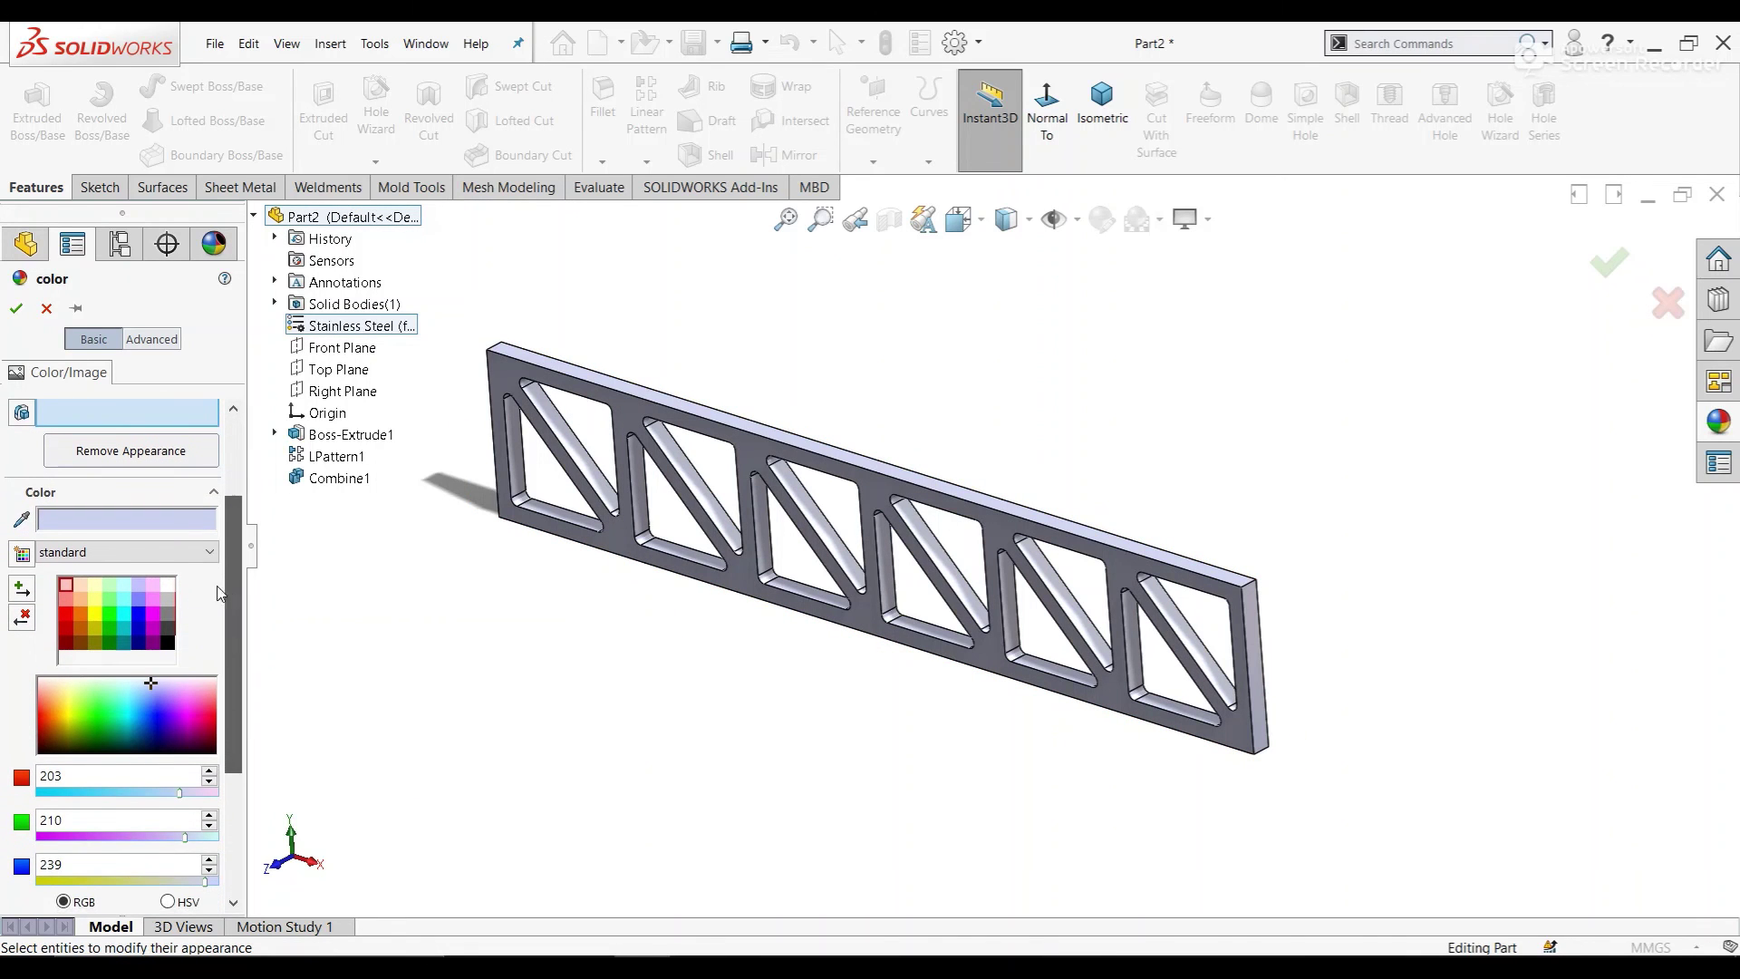
left_click(66, 586)
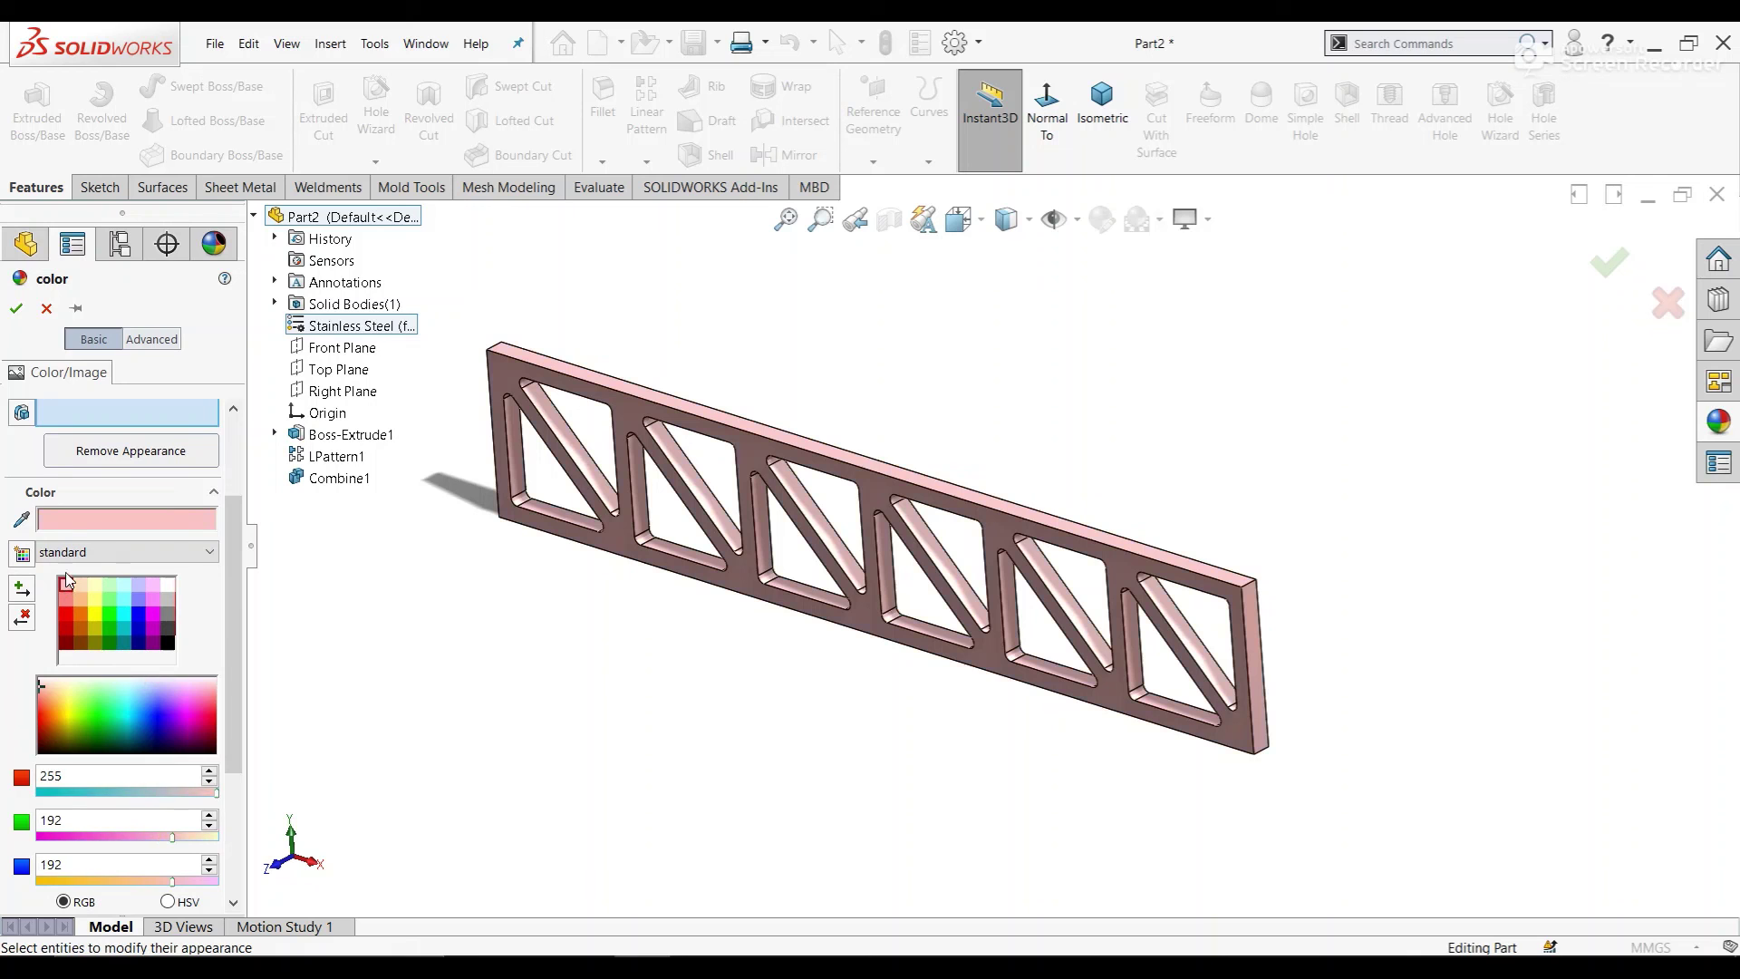
left_click(15, 310)
mouse_move(466, 444)
middle_mouse_down()
mouse_move(936, 582)
mouse_move(982, 450)
mouse_move(952, 505)
mouse_move(1107, 549)
middle_mouse_up()
scroll(1124, 557, "down", 2)
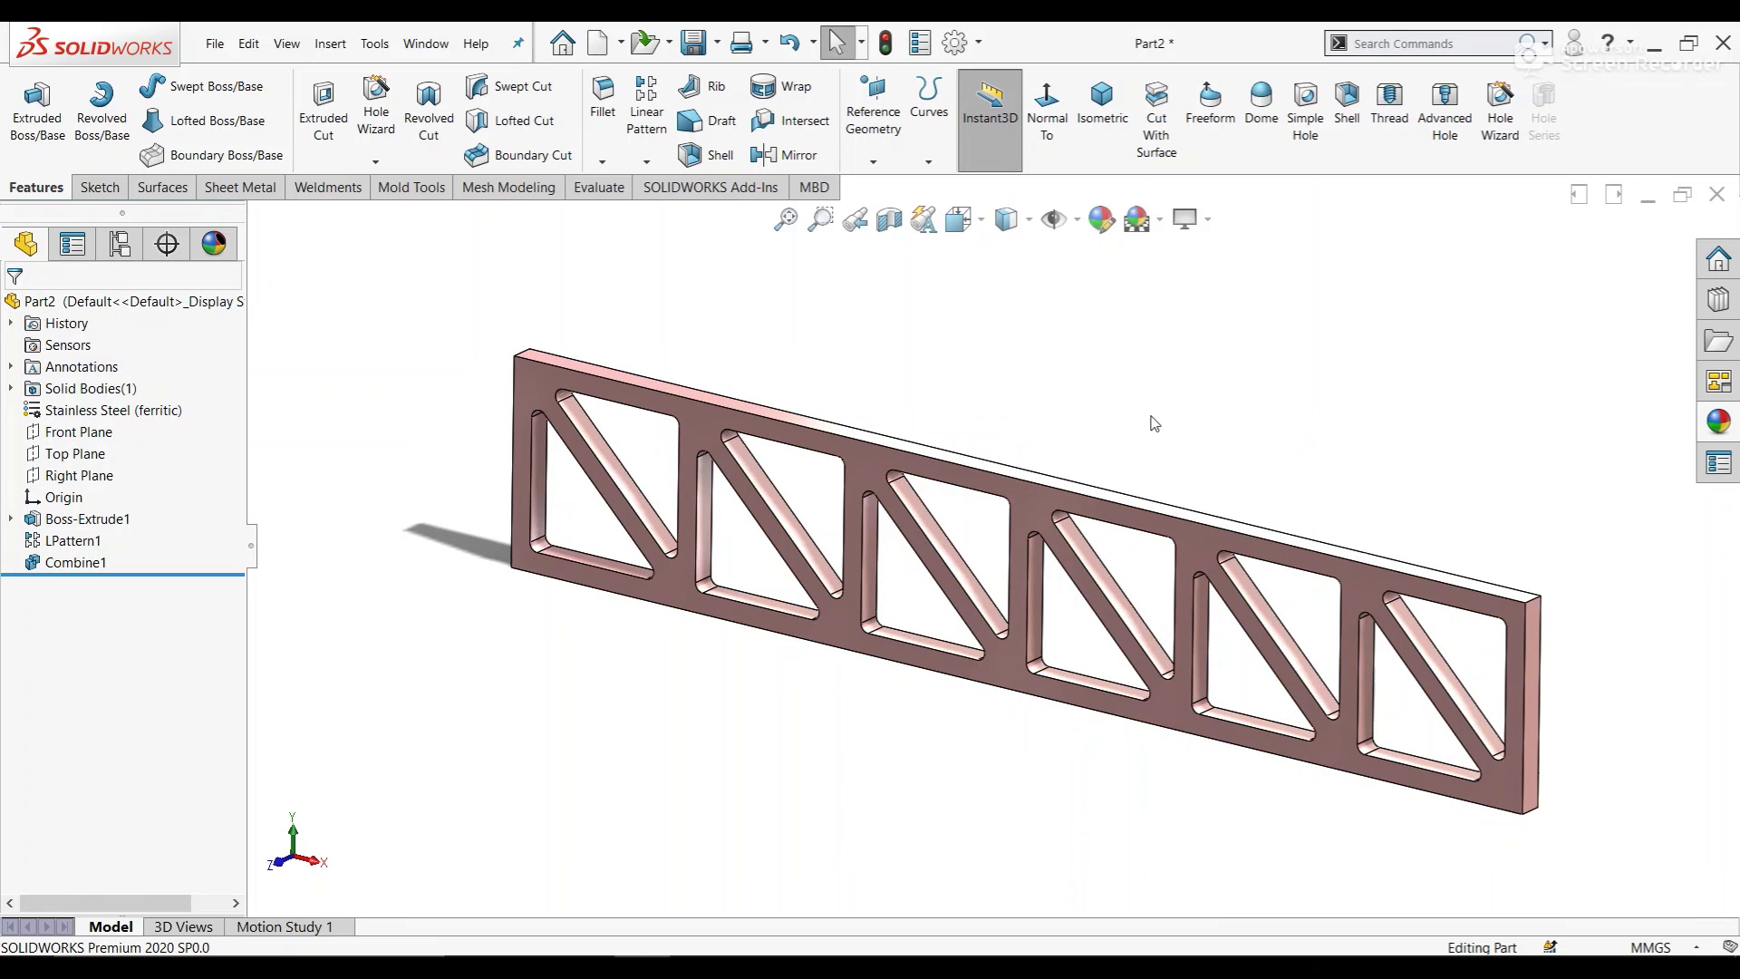